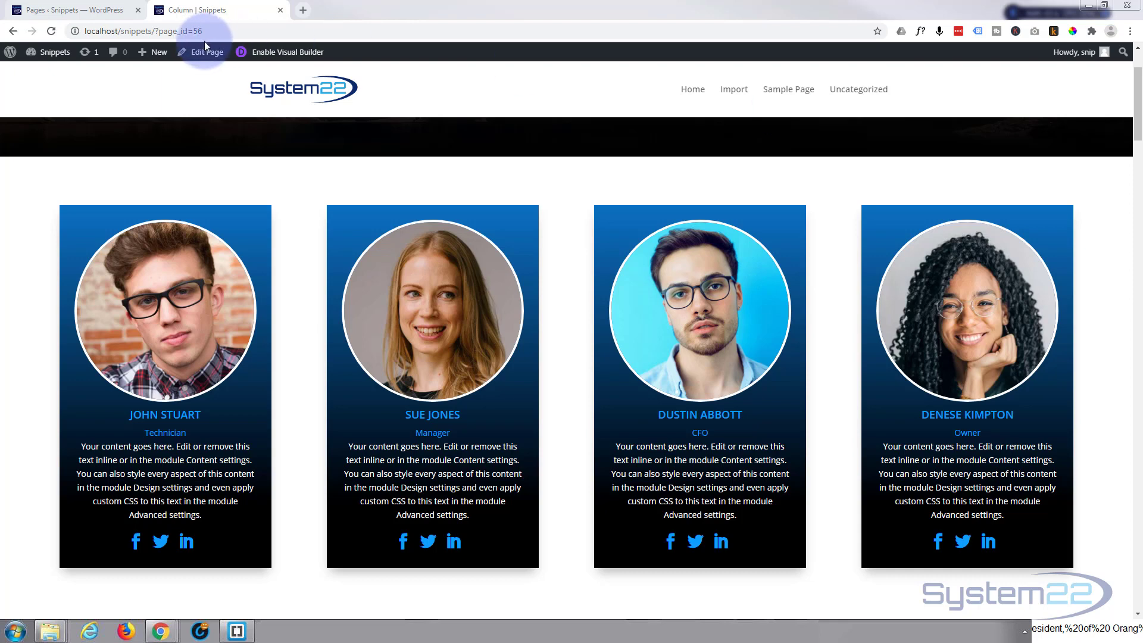
Enable the Visual Builder on the live team cards page.
left_click(274, 52)
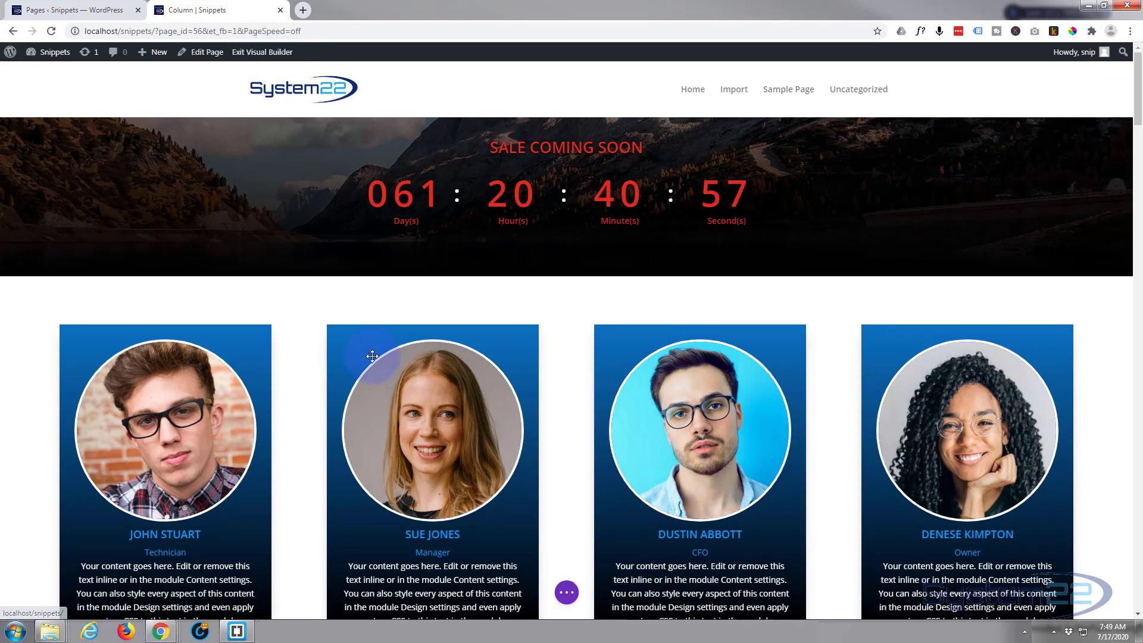
Add a regular section below the team cards with a four-column row.
scroll(372, 356, "down", 5)
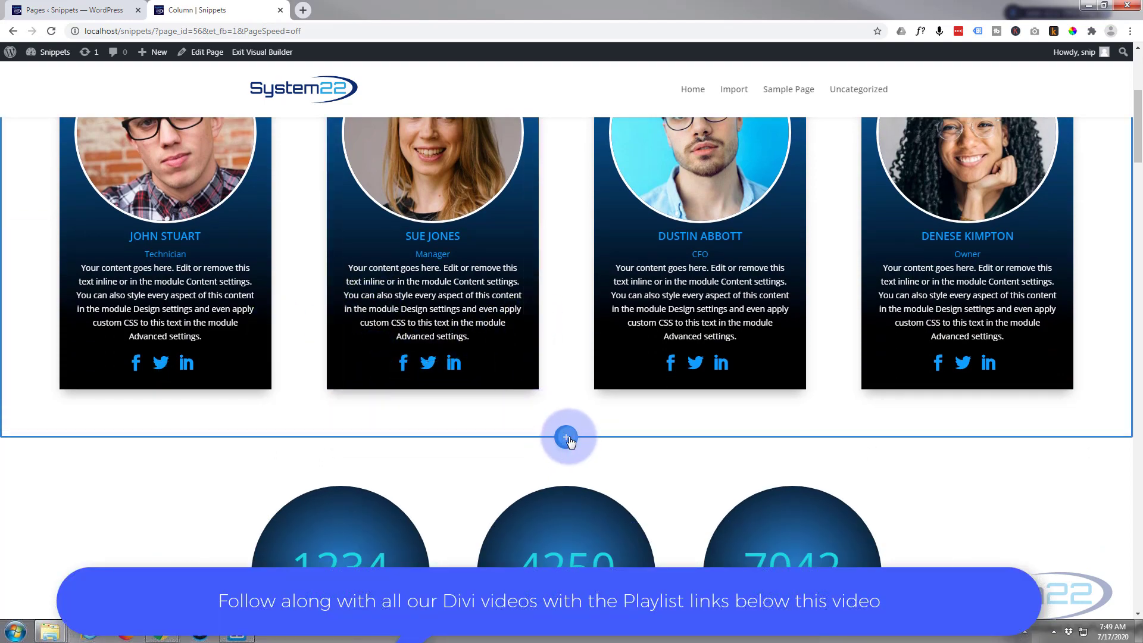
left_click(566, 439)
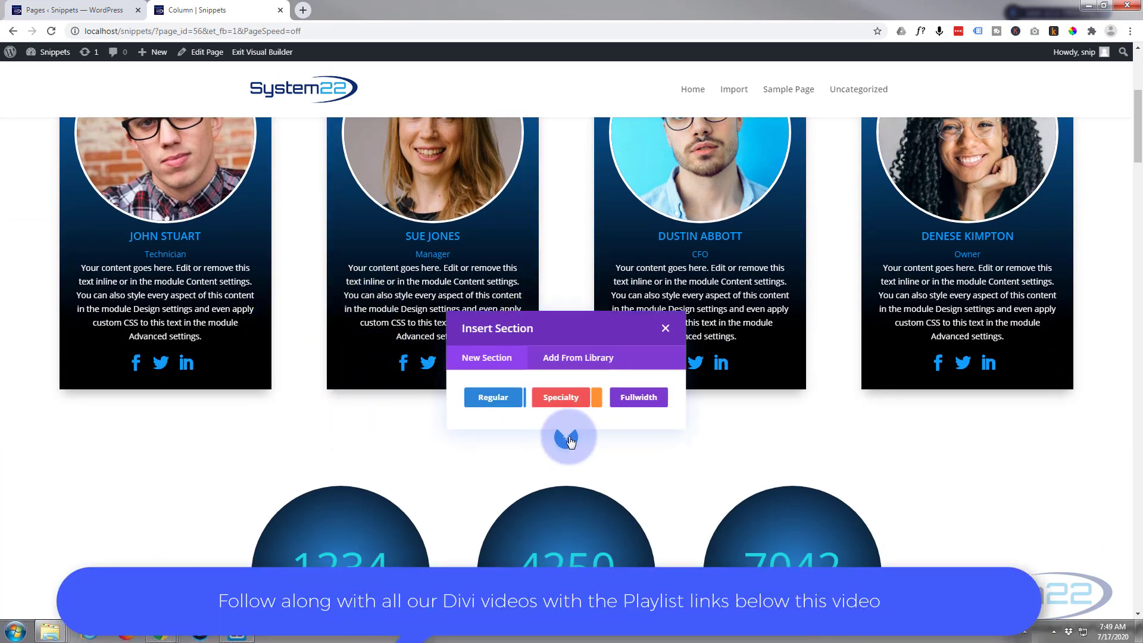
left_click(505, 403)
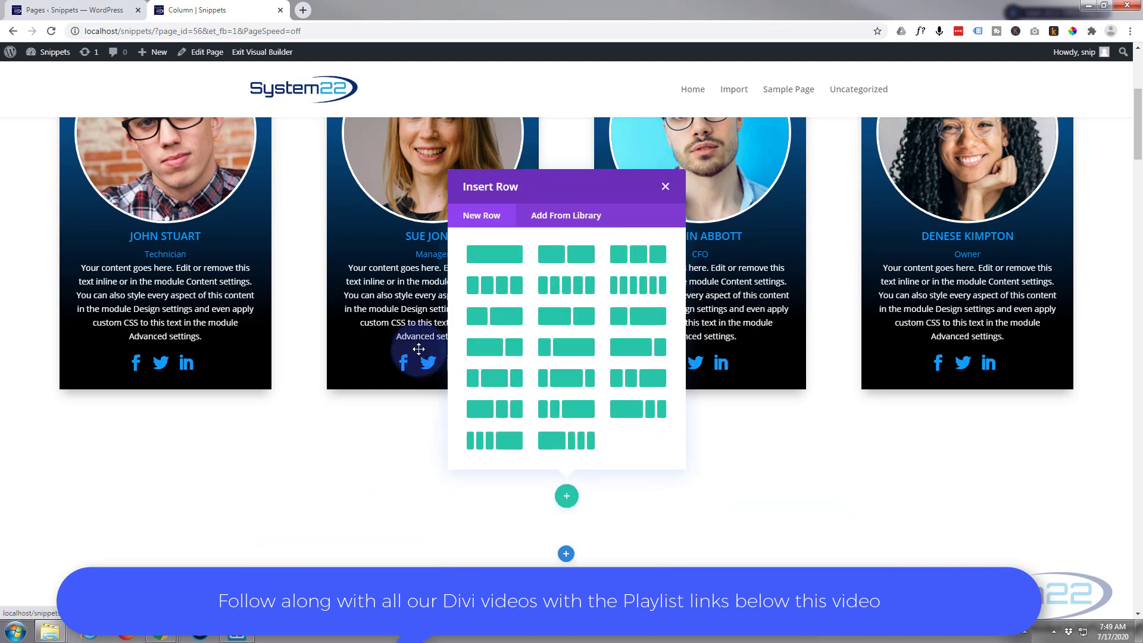
left_click(492, 288)
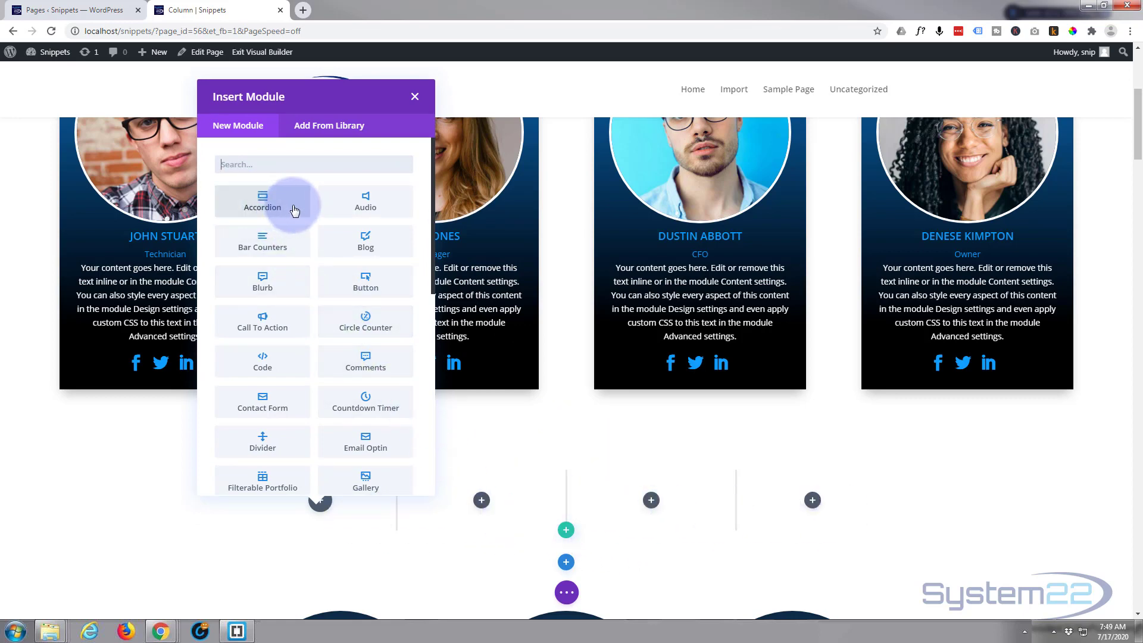
Insert a Person module into the new row's first column.
scroll(334, 309, "down", 5)
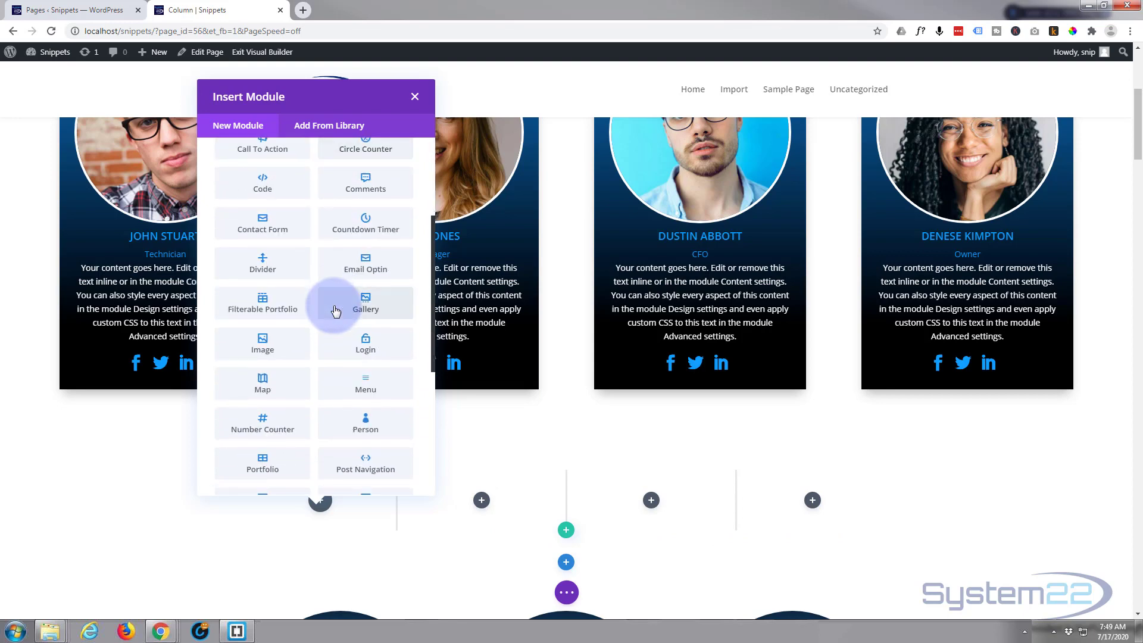
scroll(333, 305, "down", 2)
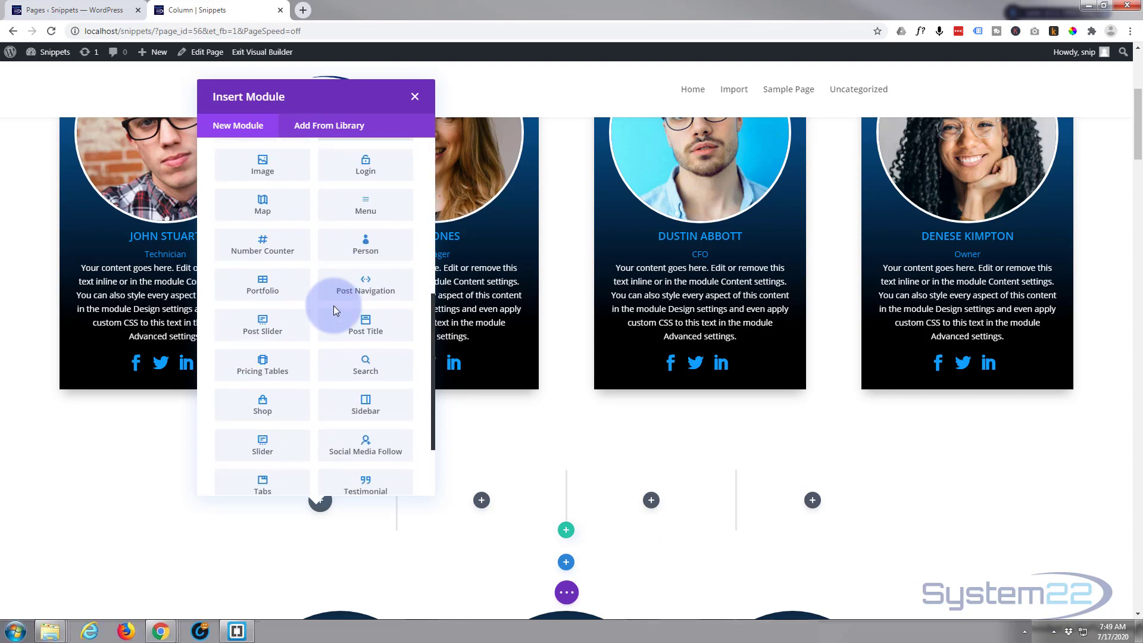
scroll(333, 308, "down", 2)
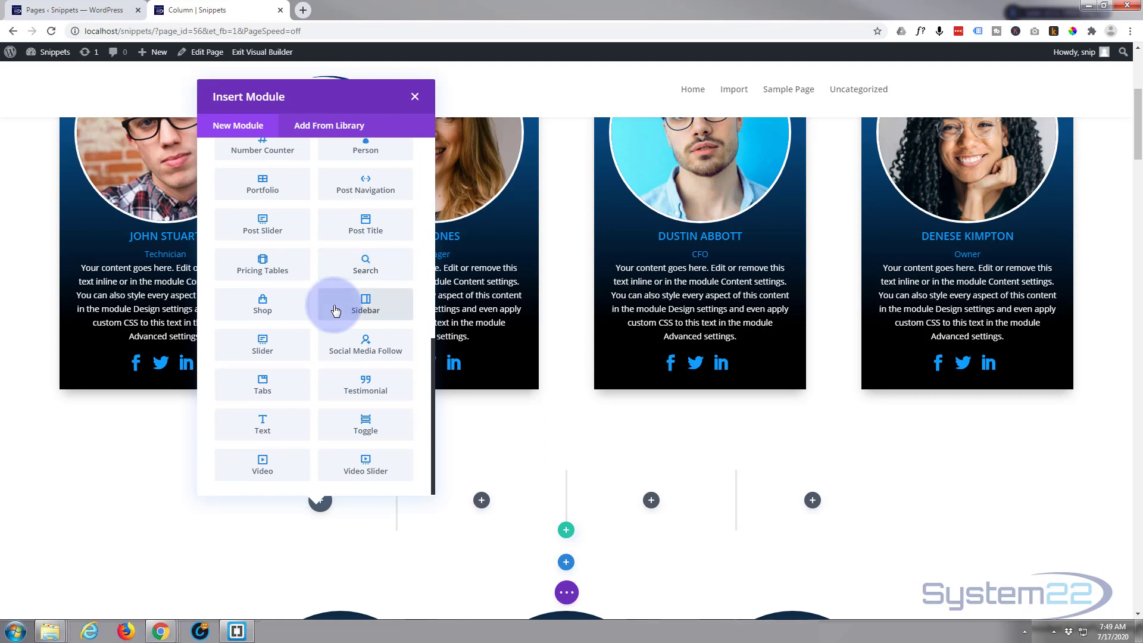
scroll(327, 262, "up", 1)
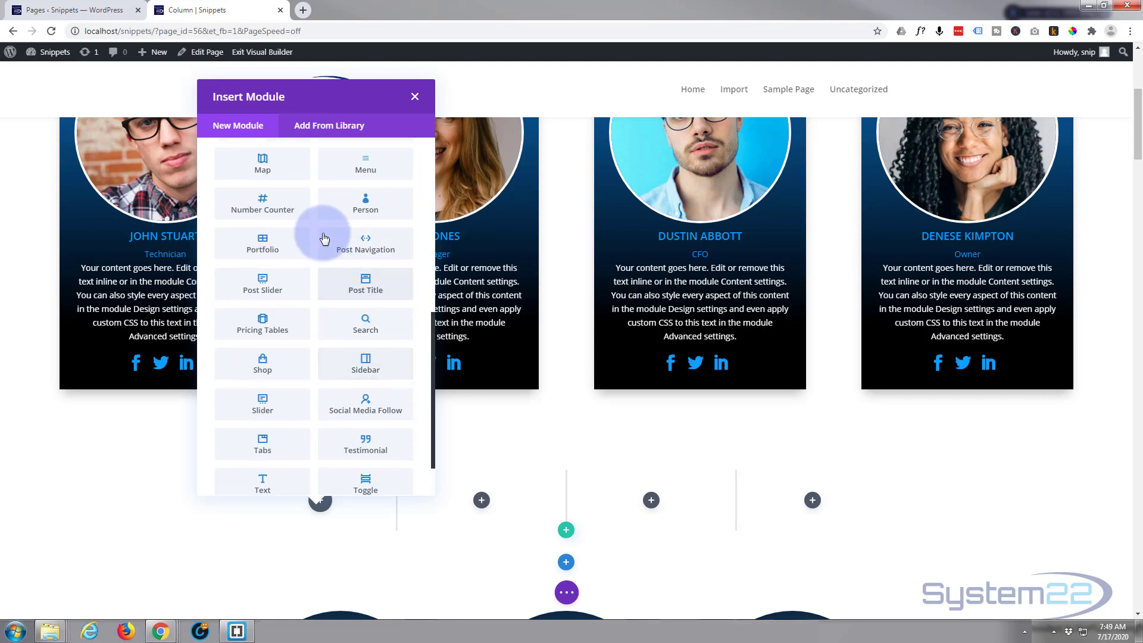
left_click(372, 207)
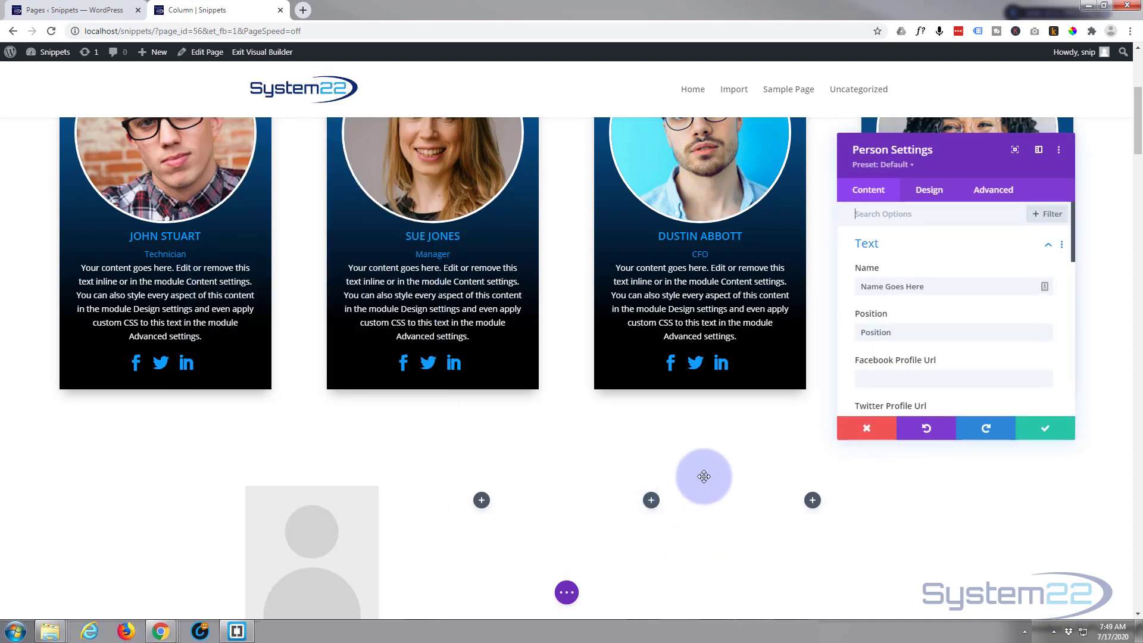
Try editing the card's position and body text inline, then exit inline editing.
scroll(704, 477, "down", 2)
scroll(704, 476, "down", 2)
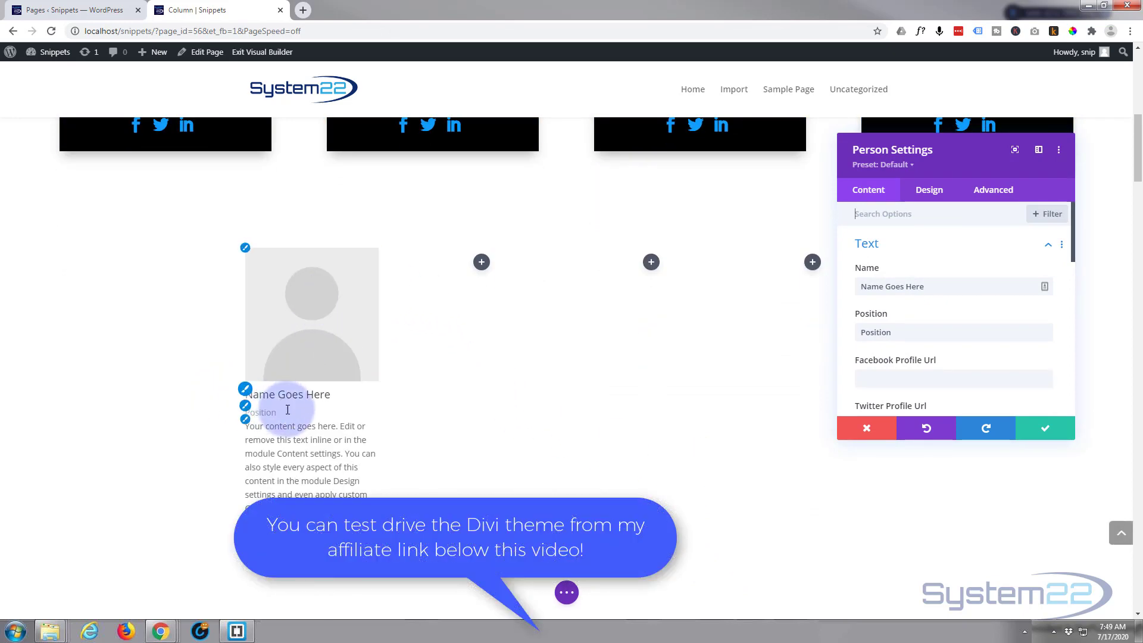
left_click(262, 412)
left_click(273, 473)
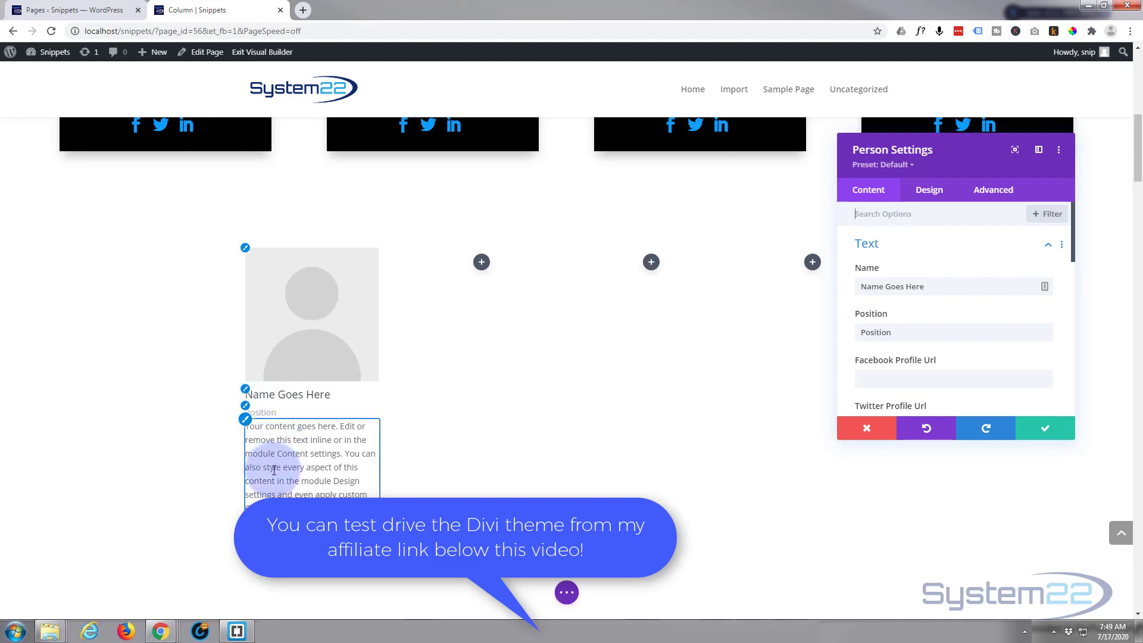
left_click(501, 403)
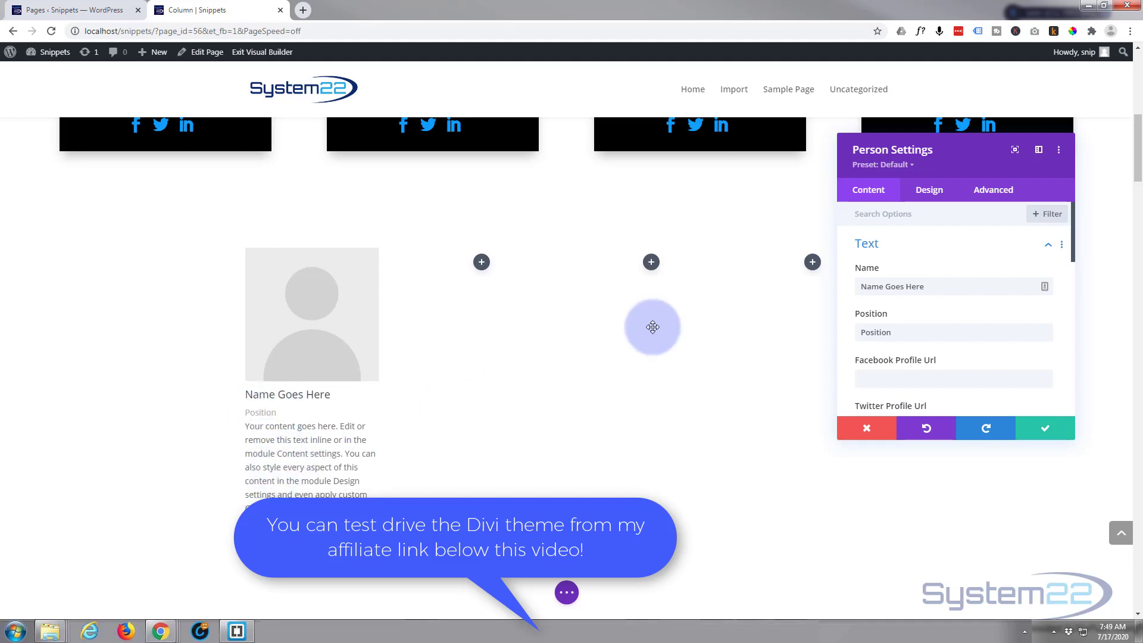
Move Person Settings to the centre and replace the placeholder name with the new full name.
left_click_drag(965, 160, 680, 221)
left_click(640, 350)
left_click_drag(639, 348, 571, 351)
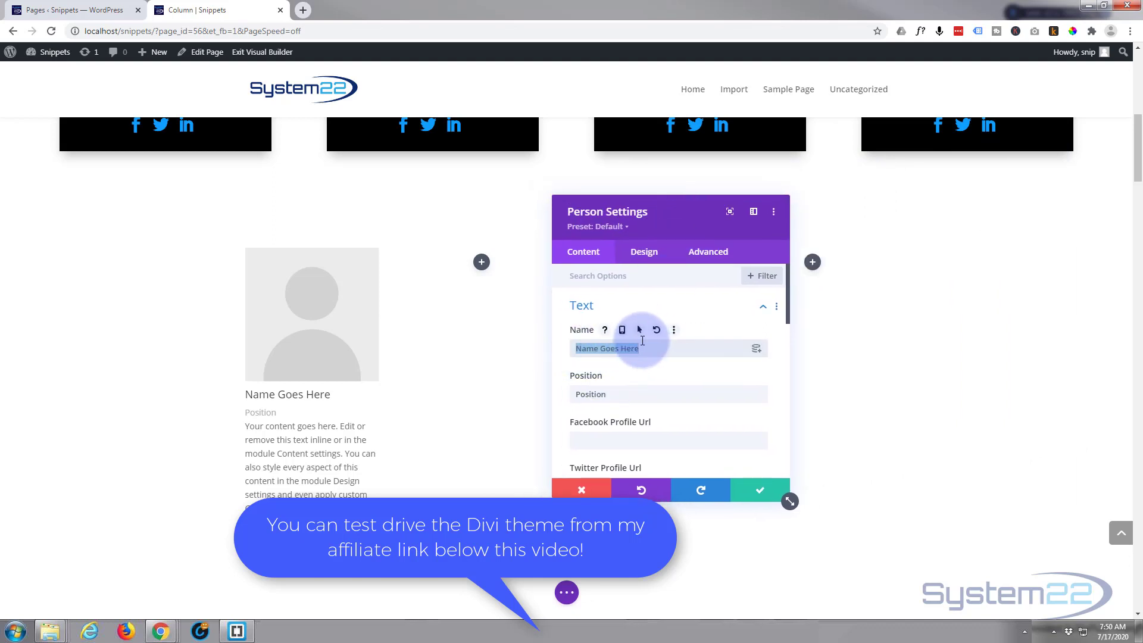
type("G")
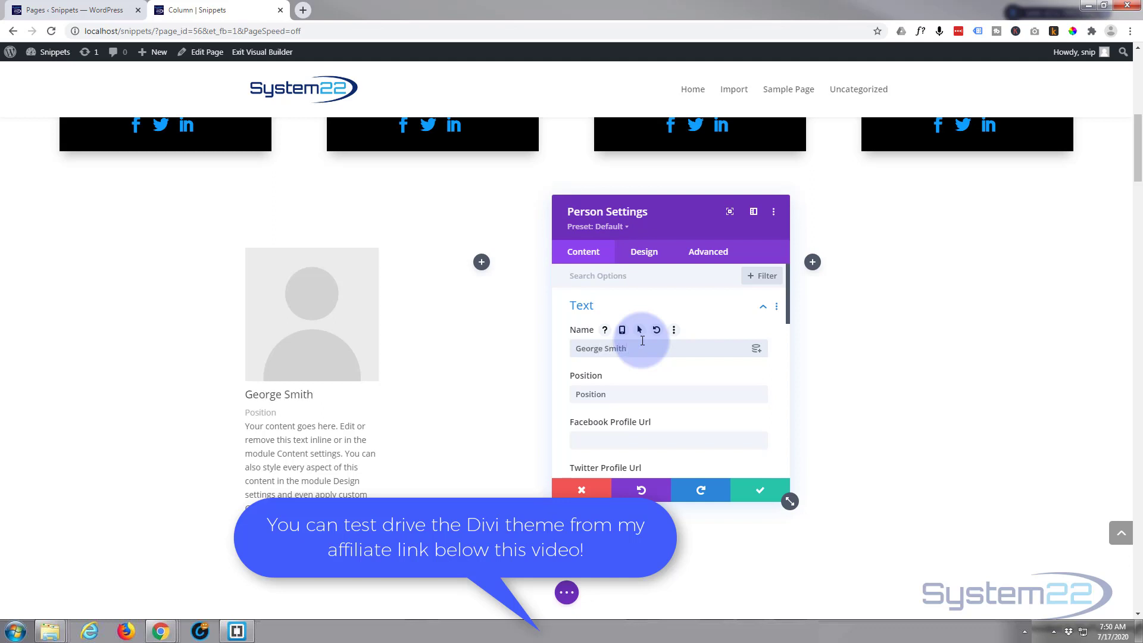
type("eorge Smith")
Replace the placeholder position text with Sales.
left_click(590, 394)
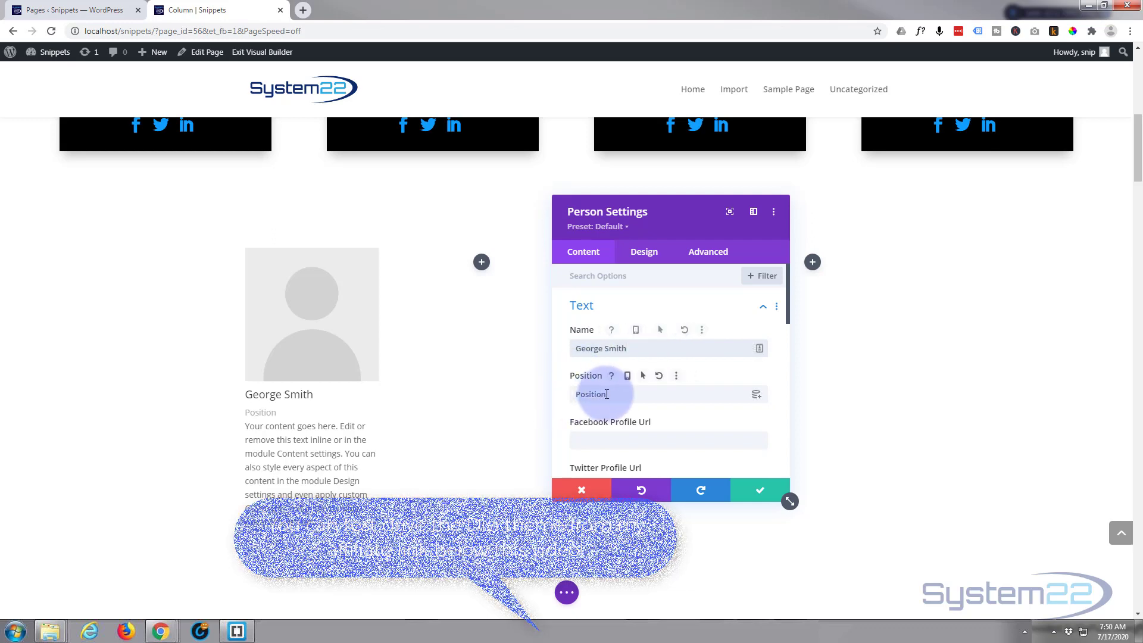
left_click_drag(608, 394, 564, 392)
type("Sales")
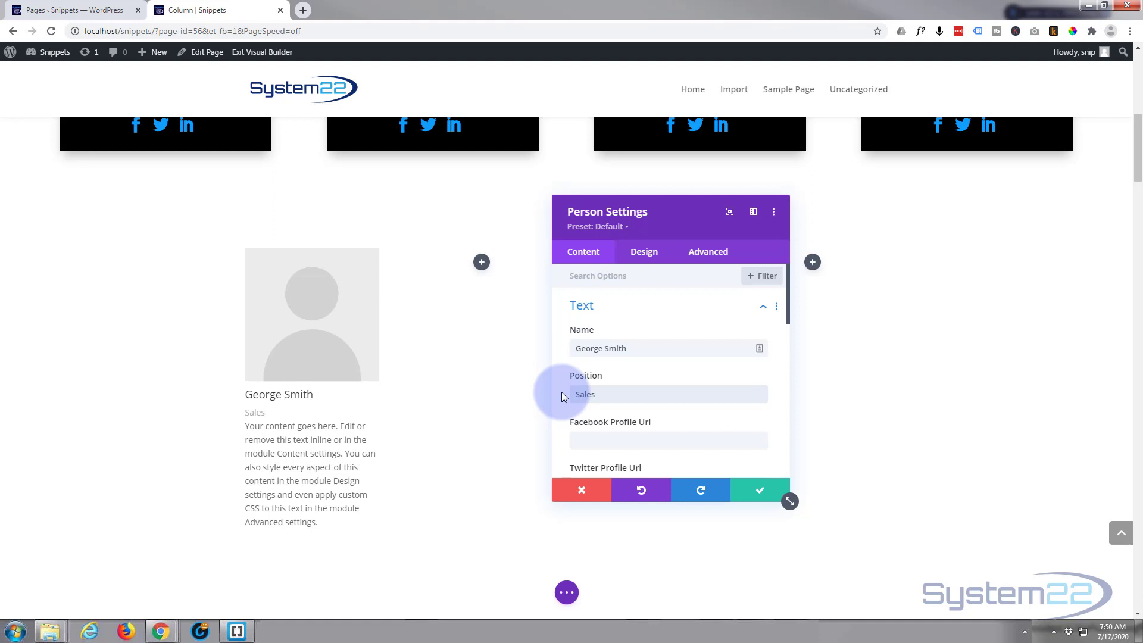
scroll(655, 363, "down", 1)
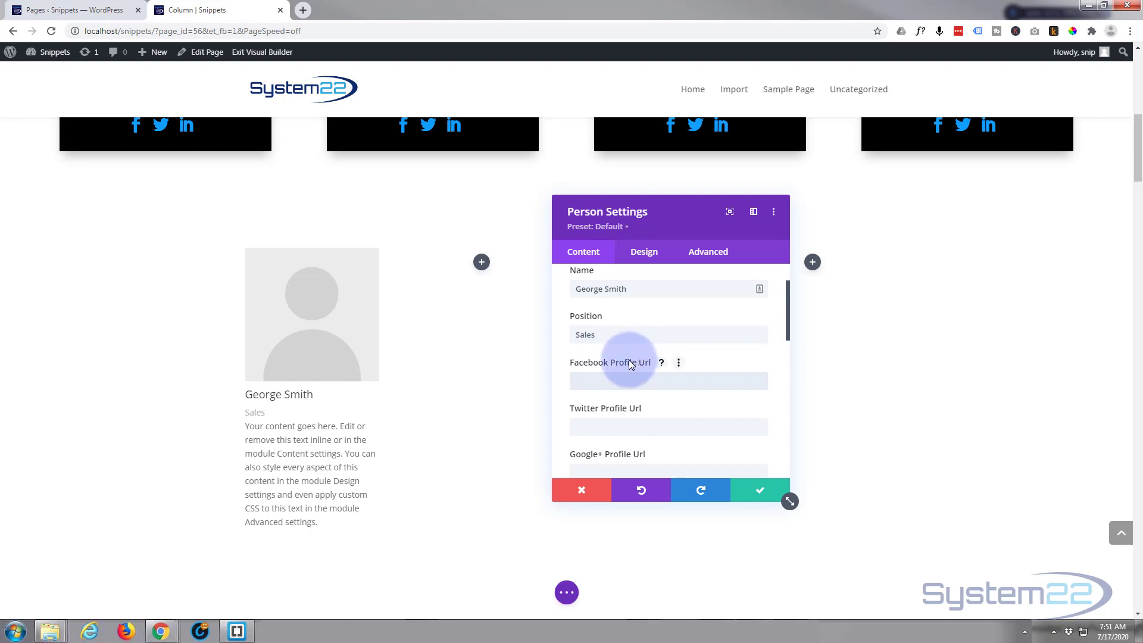
Enter # as the Facebook, Twitter and LinkedIn profile URLs.
type("#")
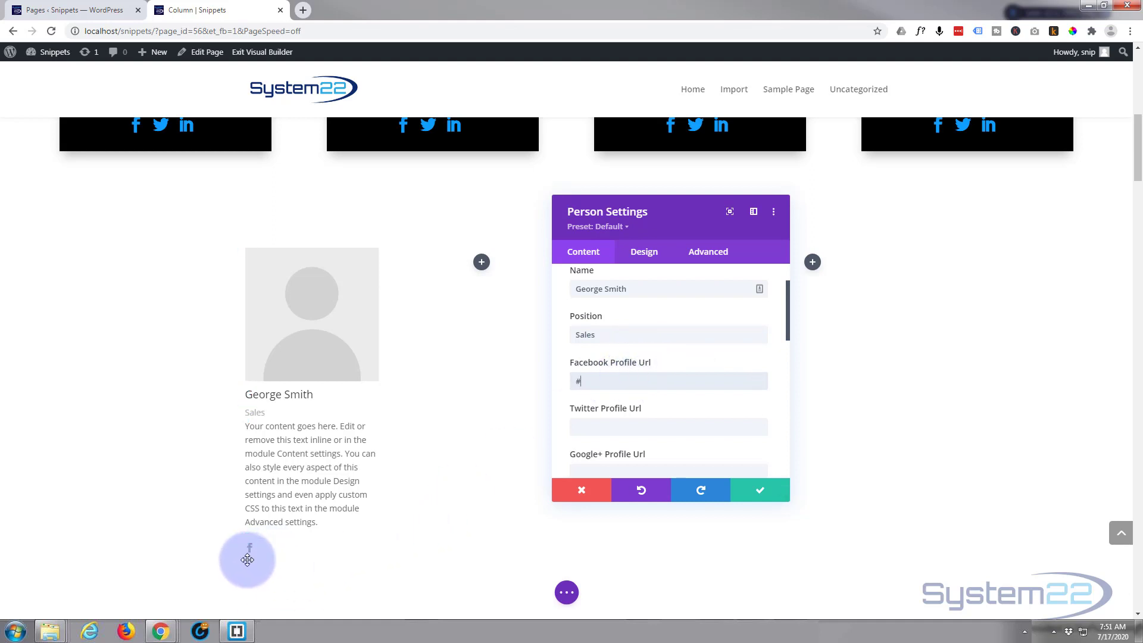
scroll(607, 385, "down", 1)
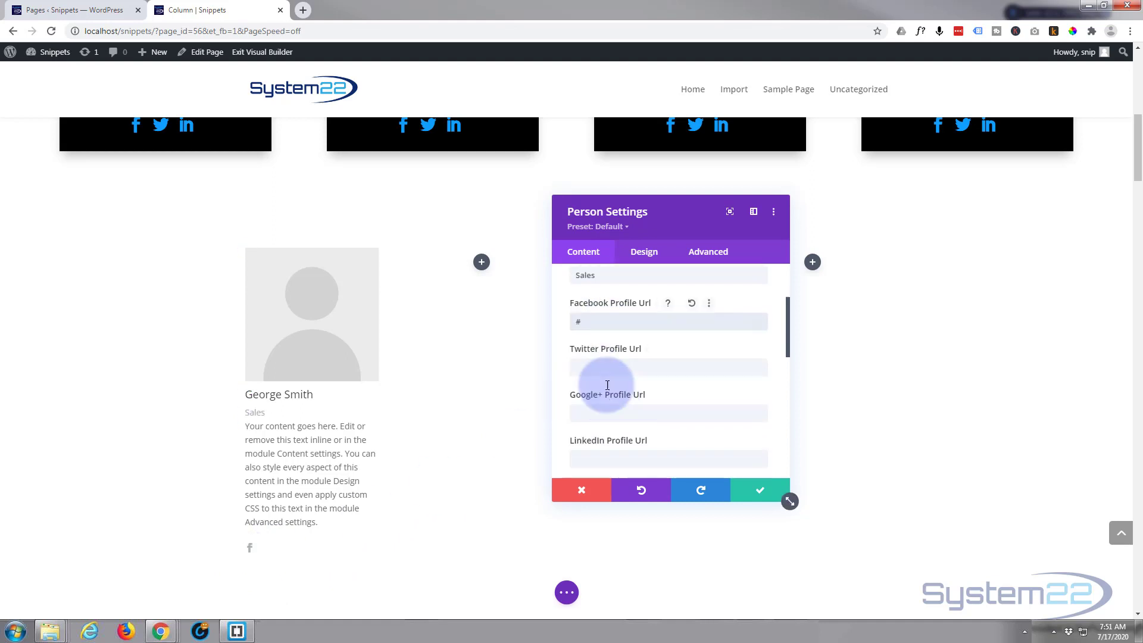
left_click(591, 368)
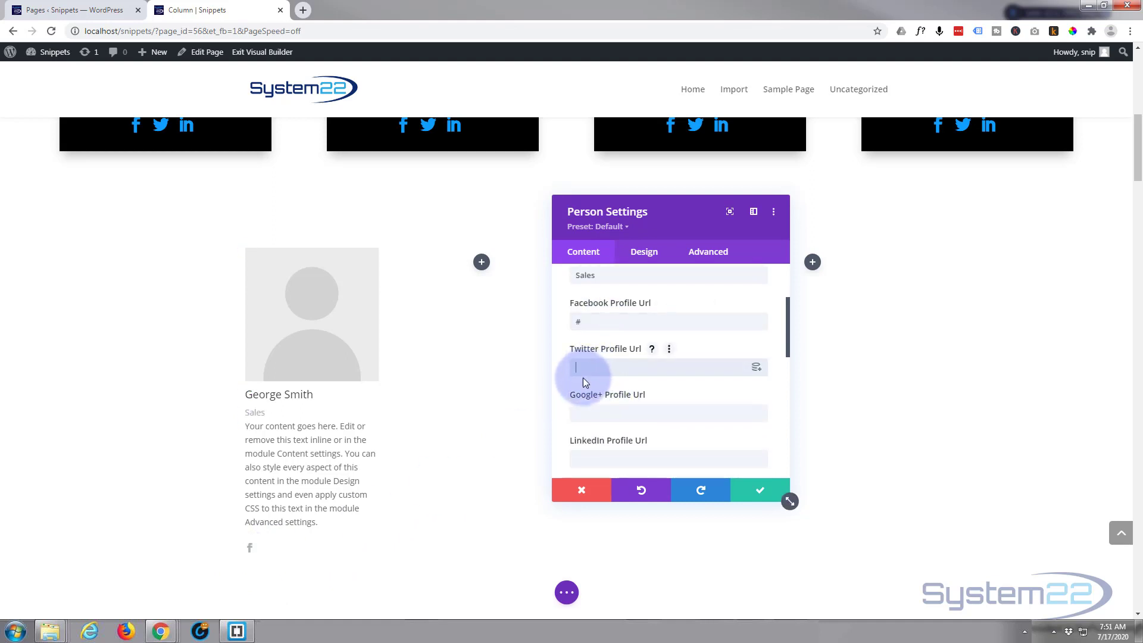
type("#")
scroll(603, 404, "down", 1)
scroll(631, 358, "down", 1)
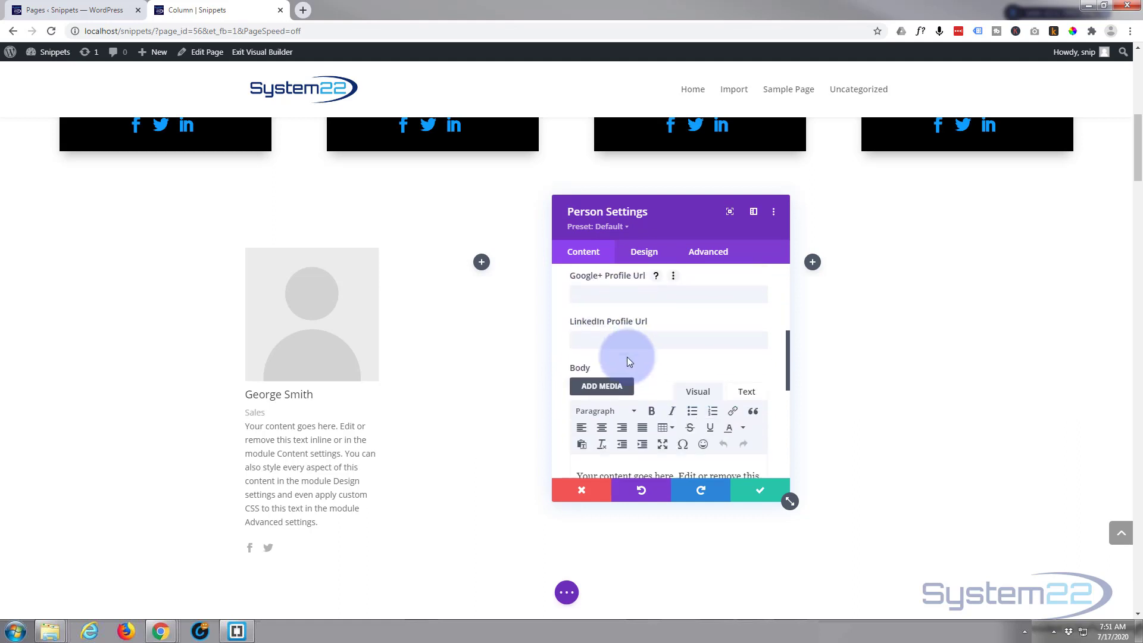
left_click(583, 342)
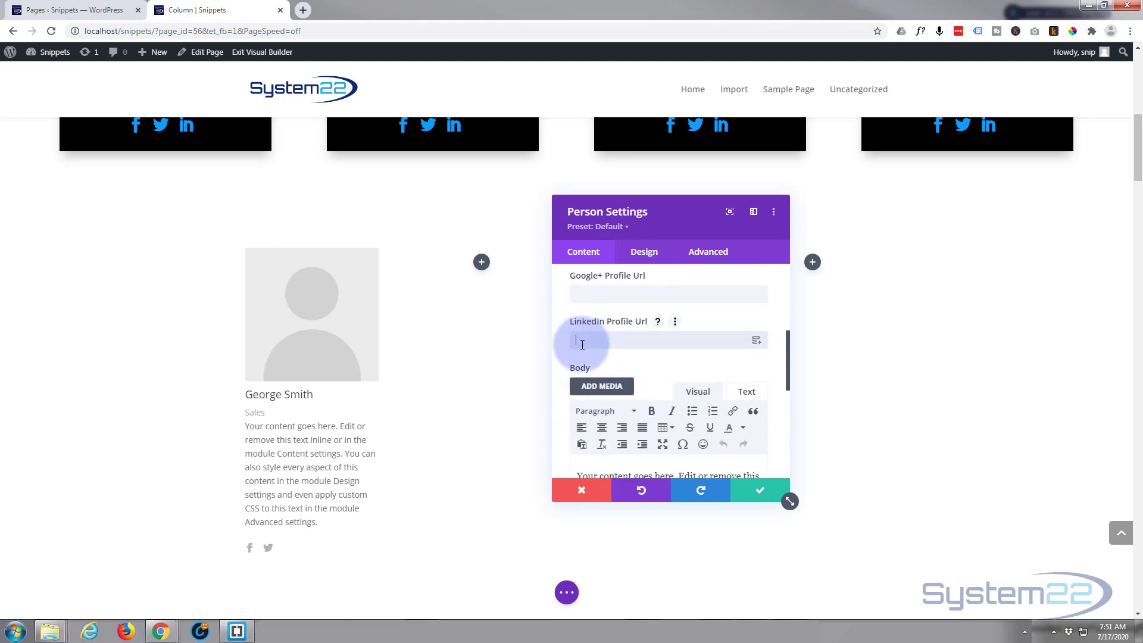
type("#")
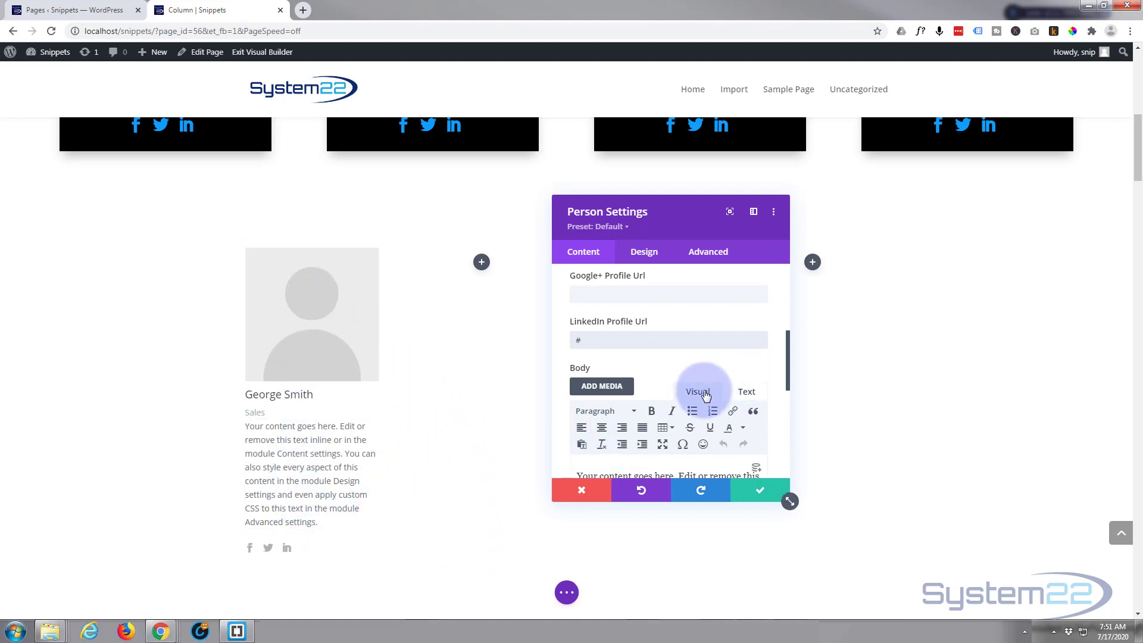
scroll(622, 360, "down", 2)
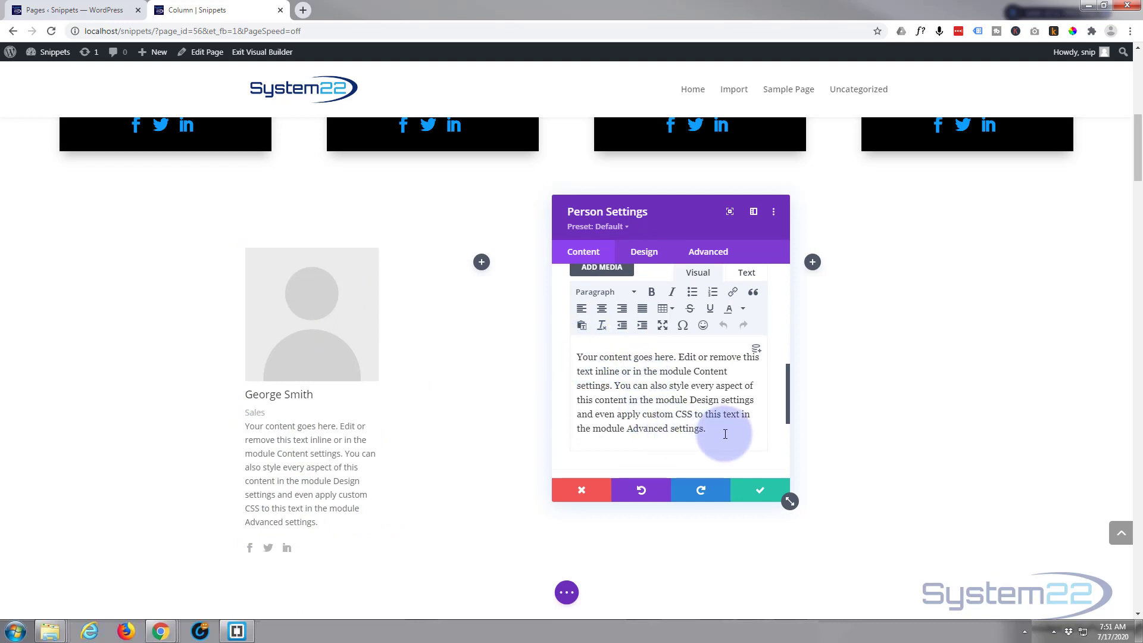
Set p1.jpg from the Media Library, the man with glasses, as the person's image.
scroll(716, 423, "down", 5)
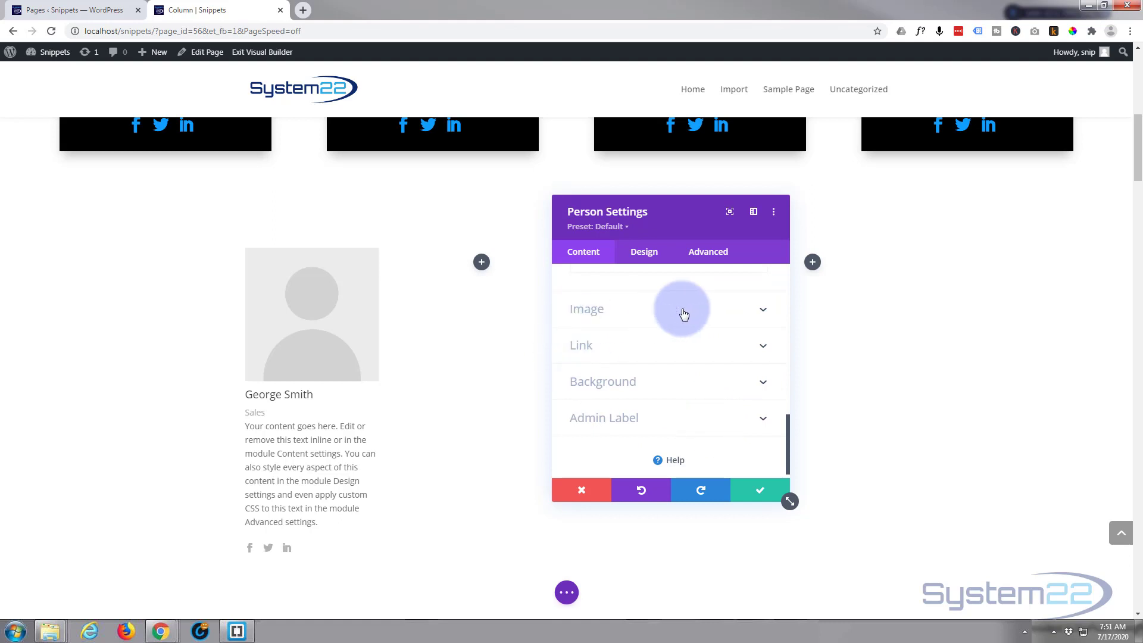
left_click(684, 315)
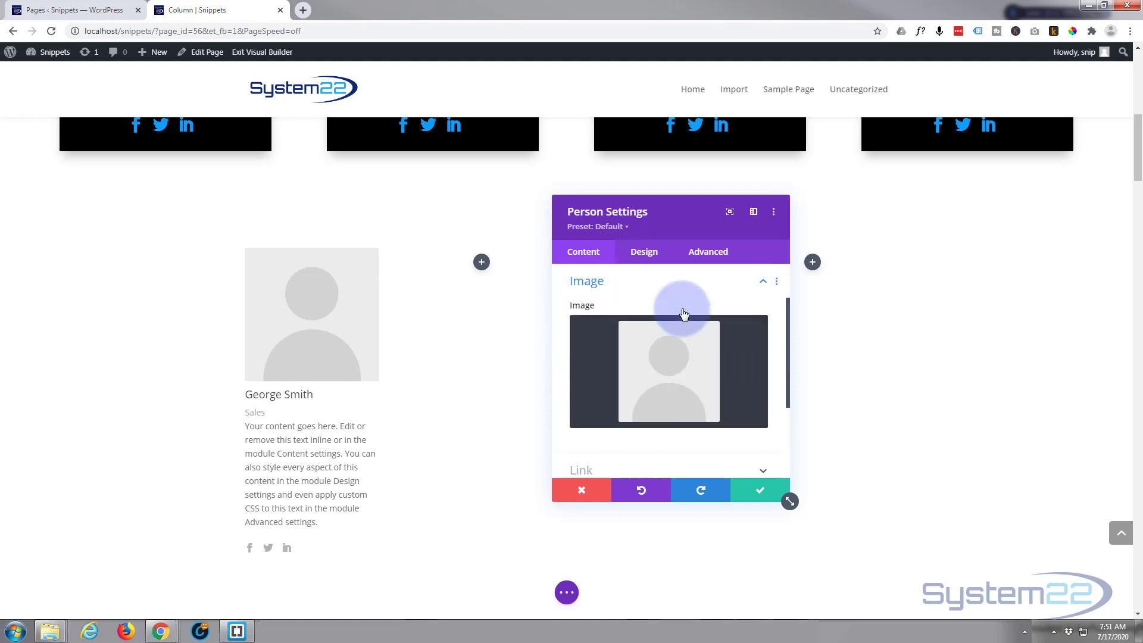
left_click(671, 374)
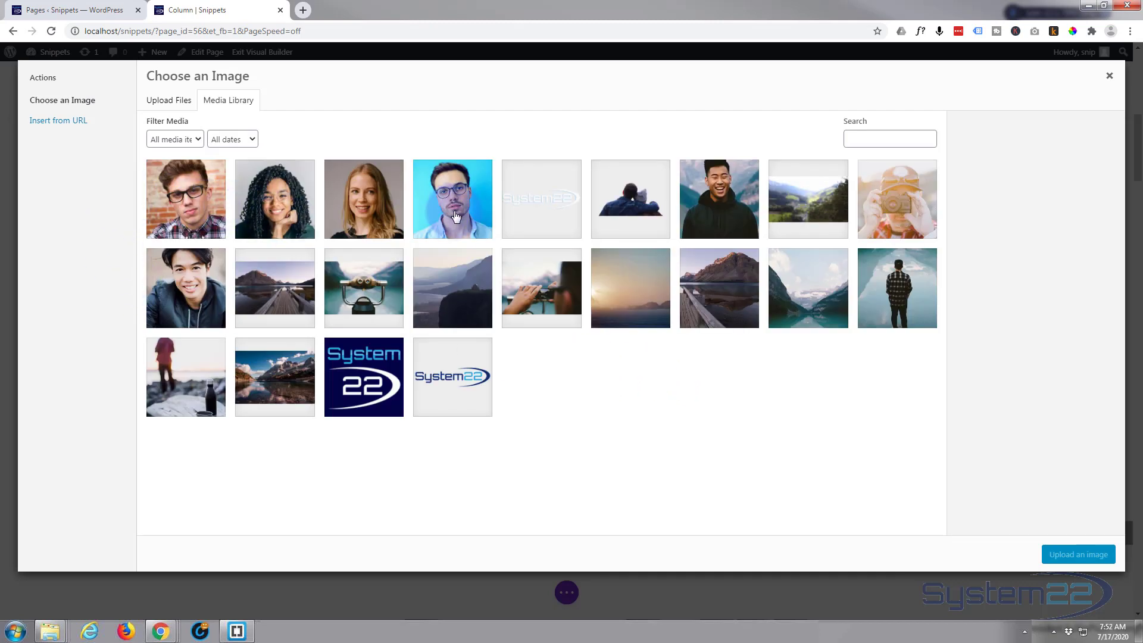
left_click(180, 203)
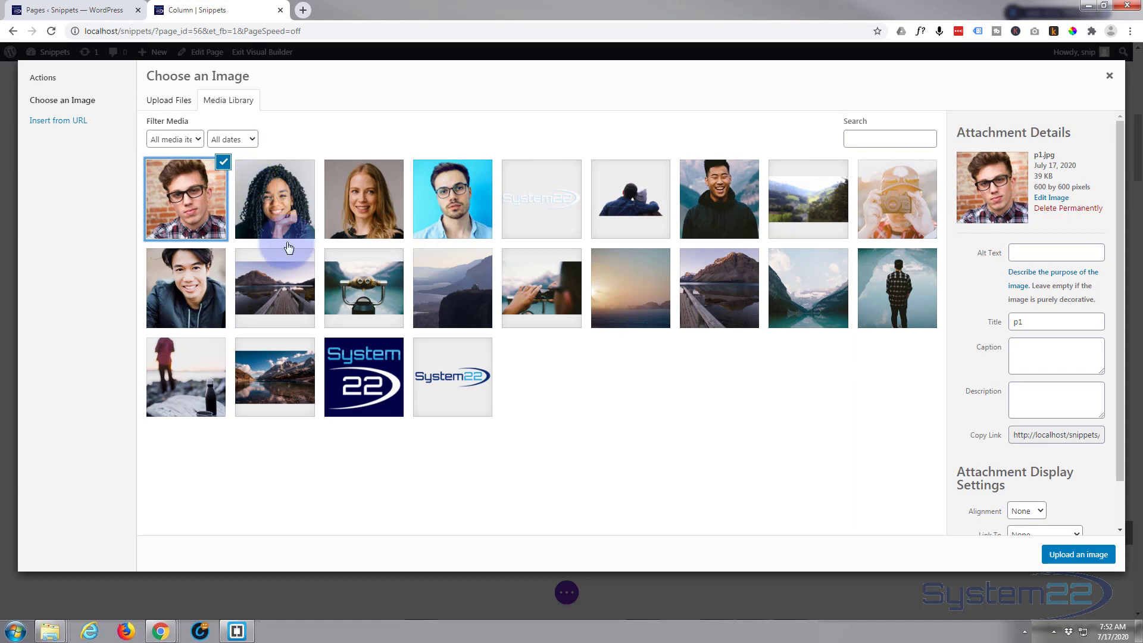
left_click(1080, 557)
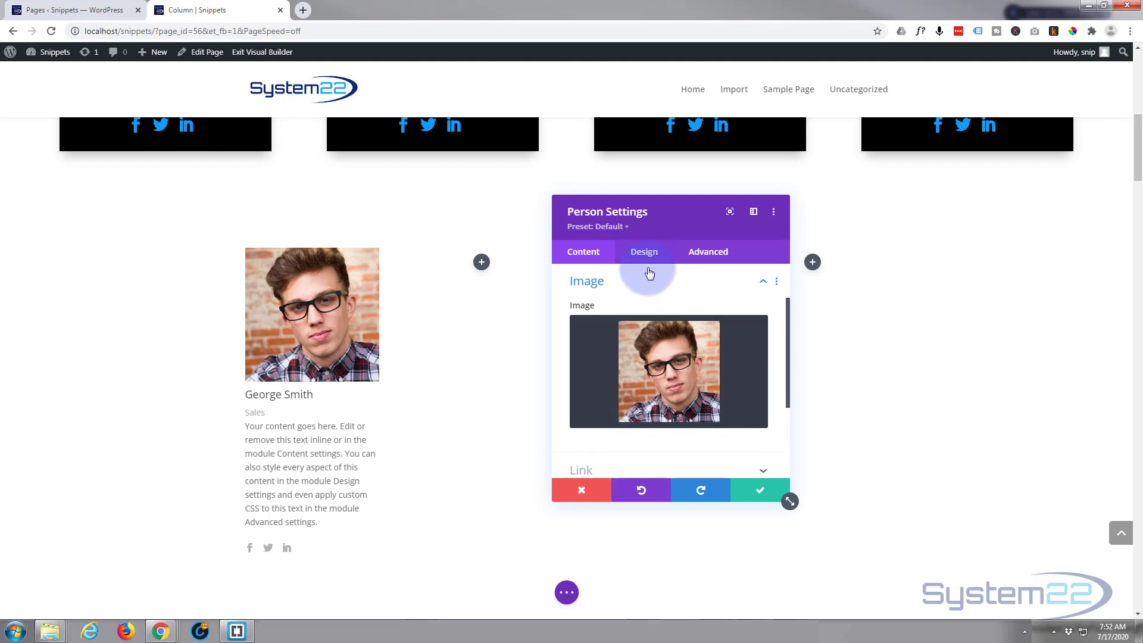
scroll(648, 274, "down", 2)
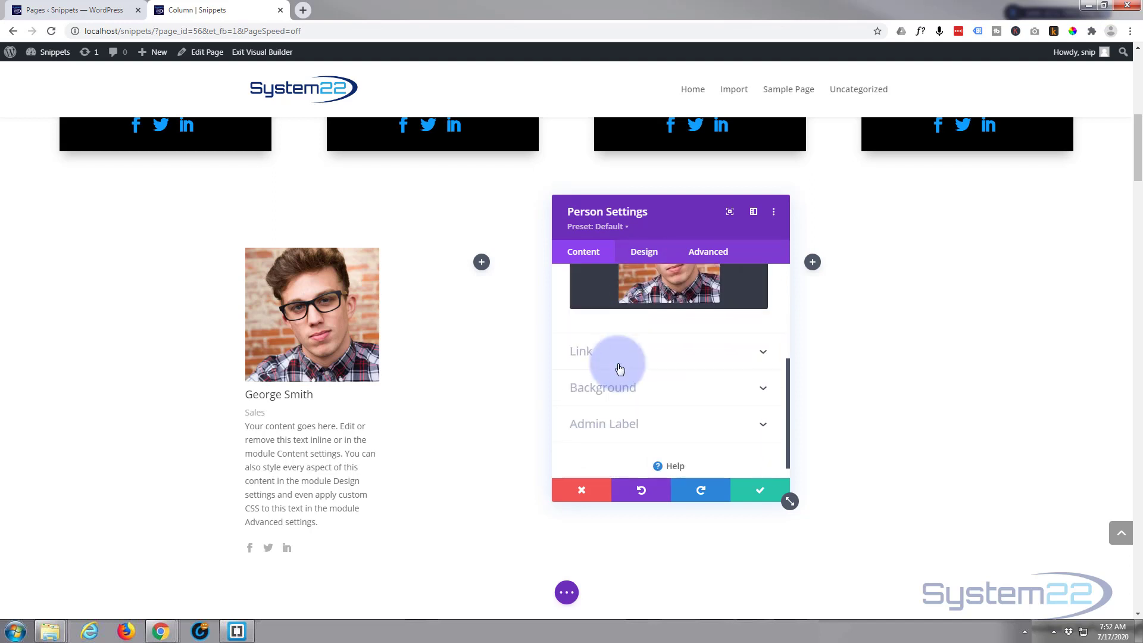
left_click(650, 353)
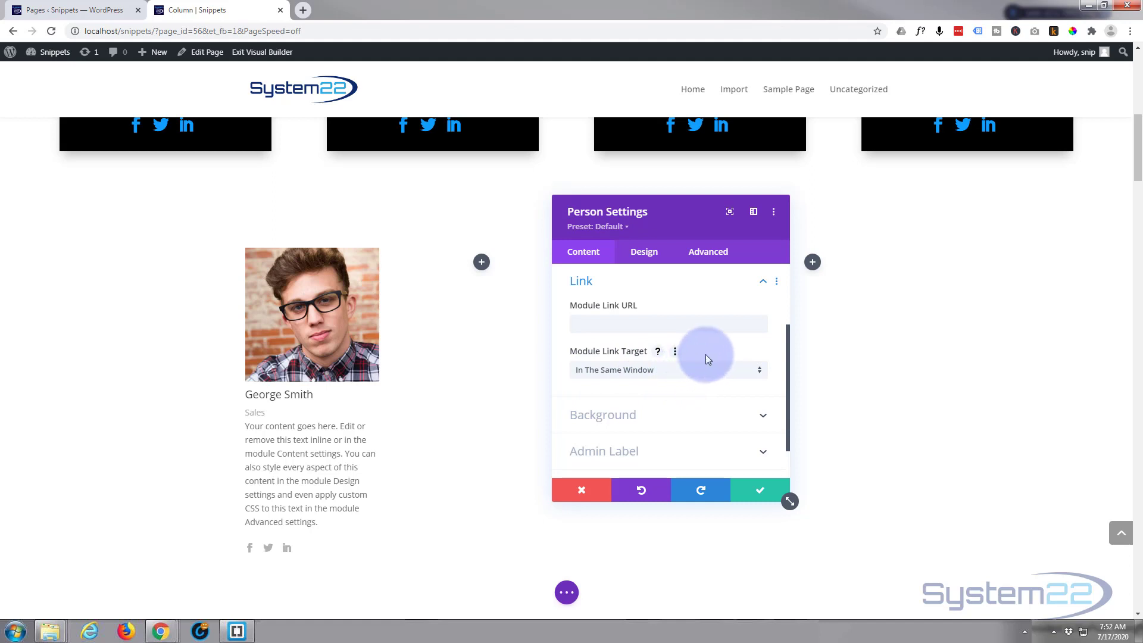
left_click(704, 371)
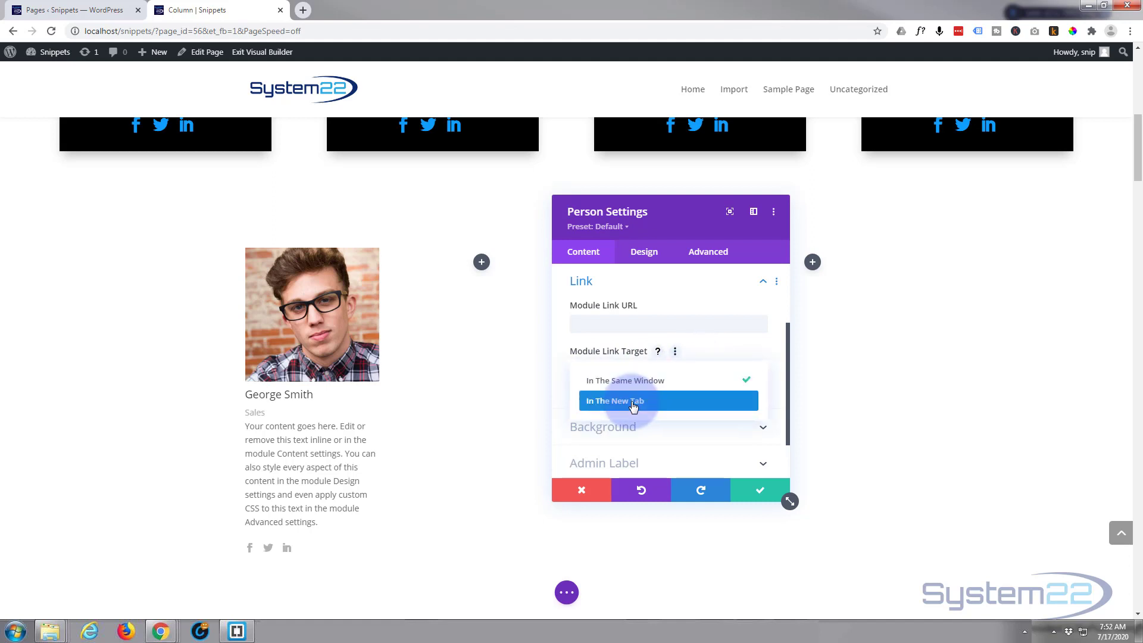
left_click(724, 352)
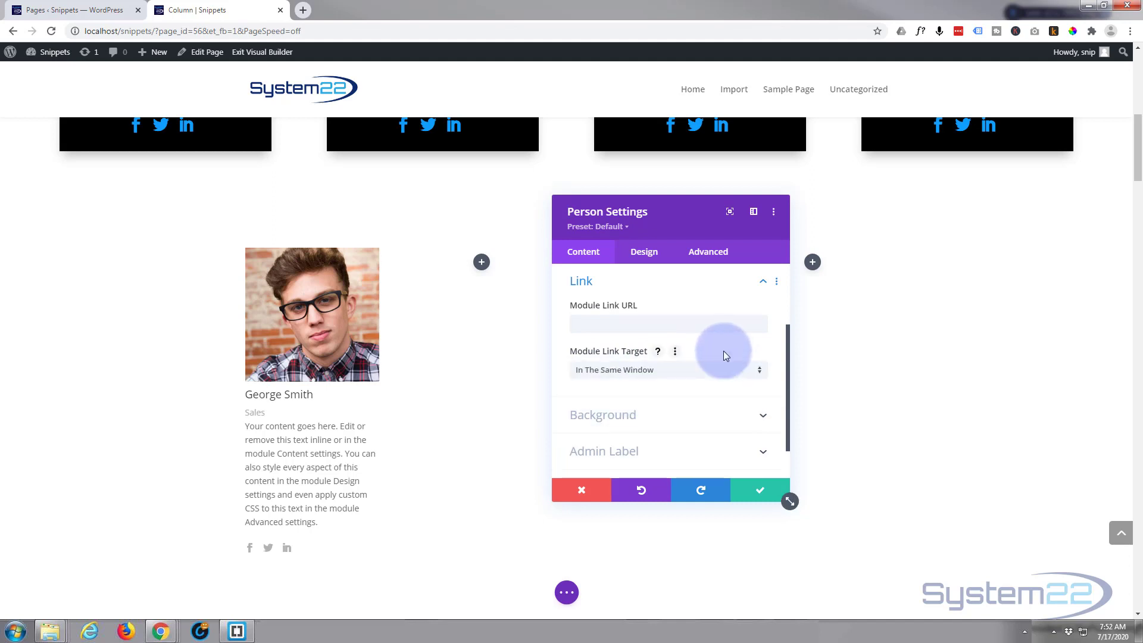
scroll(691, 342, "down", 1)
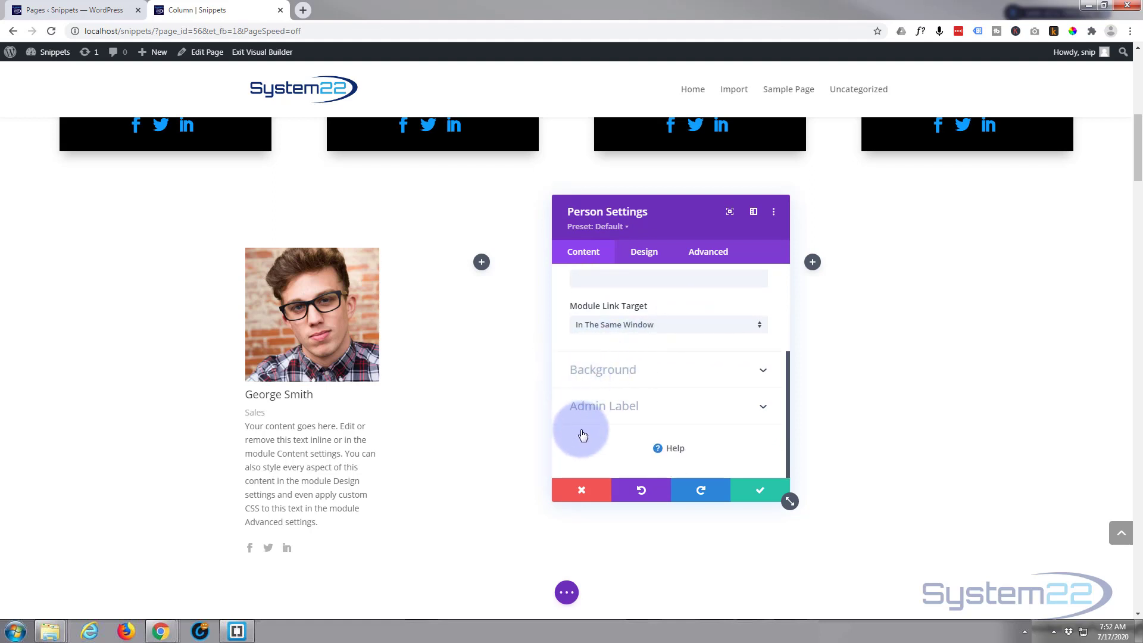
Add a gradient background to the person card.
left_click(674, 374)
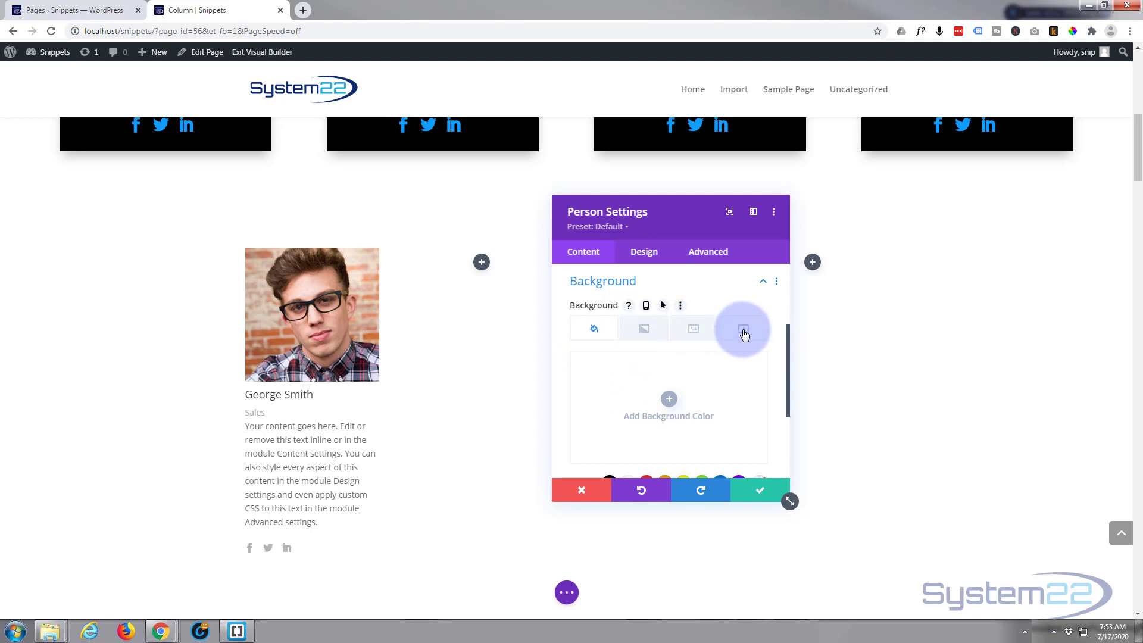
left_click(647, 331)
scroll(648, 329, "down", 1)
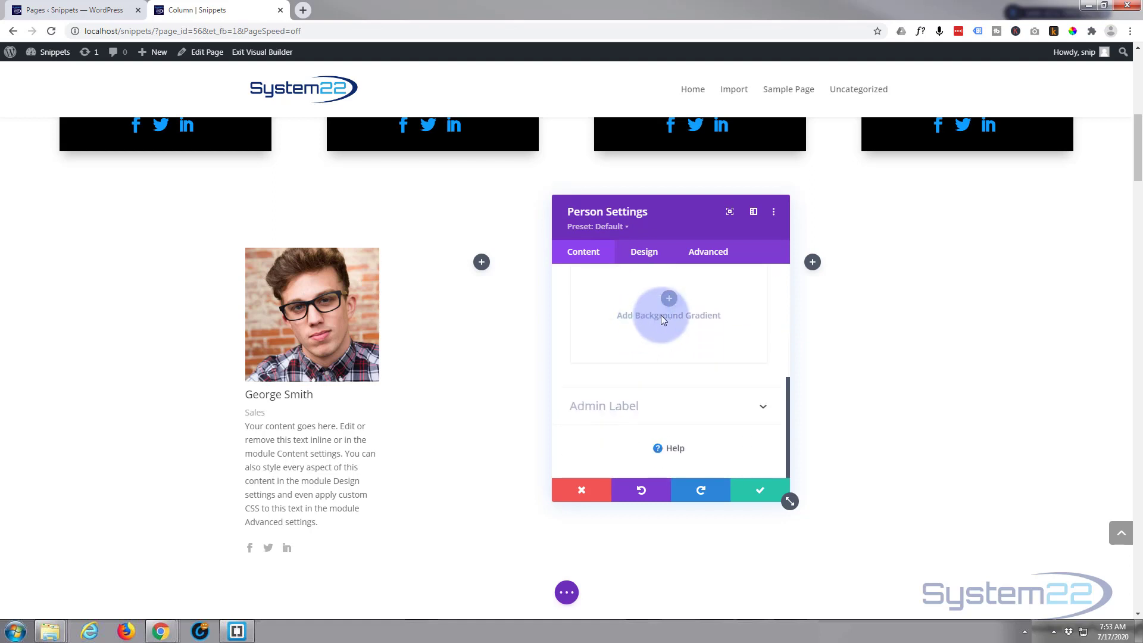
left_click(663, 313)
scroll(664, 316, "down", 2)
scroll(663, 314, "down", 2)
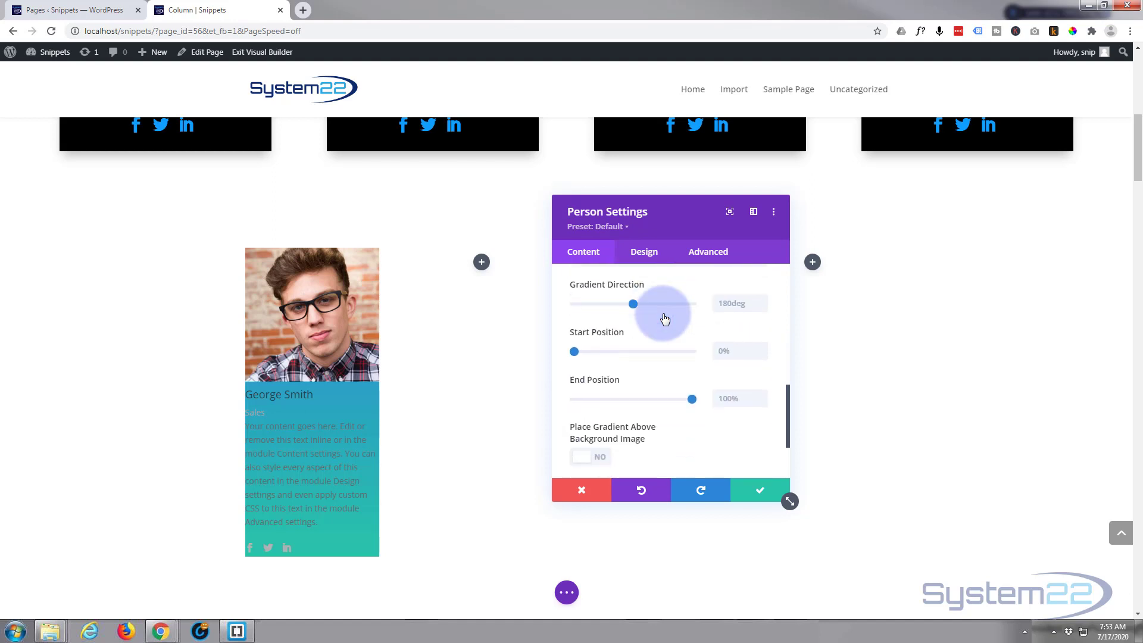
scroll(663, 313, "up", 2)
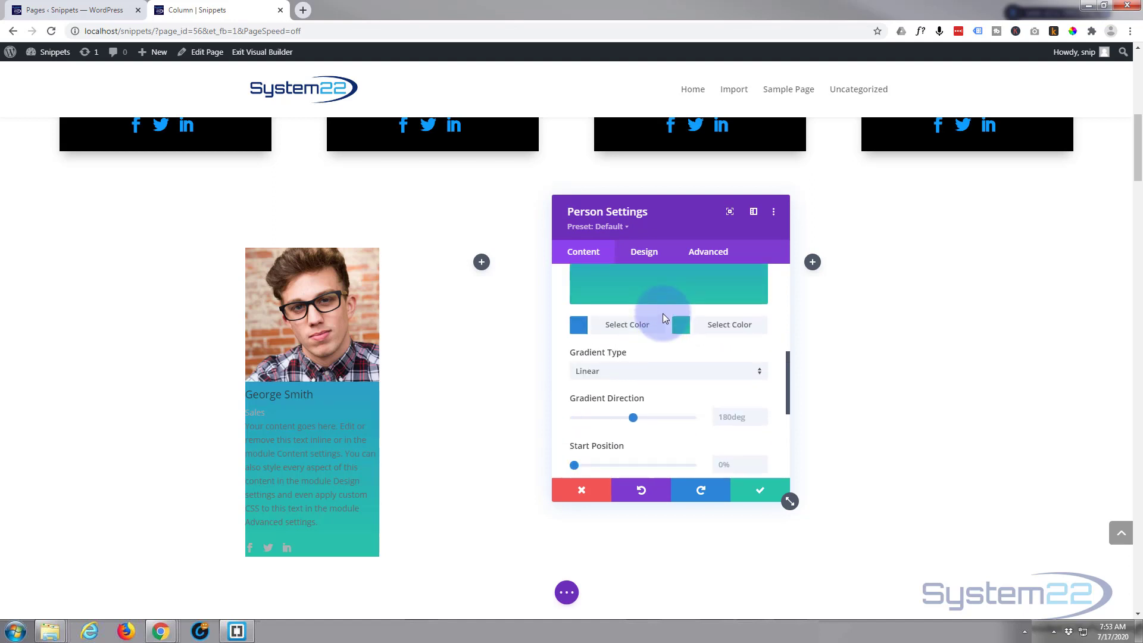
Make the gradient's second colour black #000000 and set its end position to 74%.
left_click(722, 328)
scroll(612, 375, "down", 2)
left_click(609, 369)
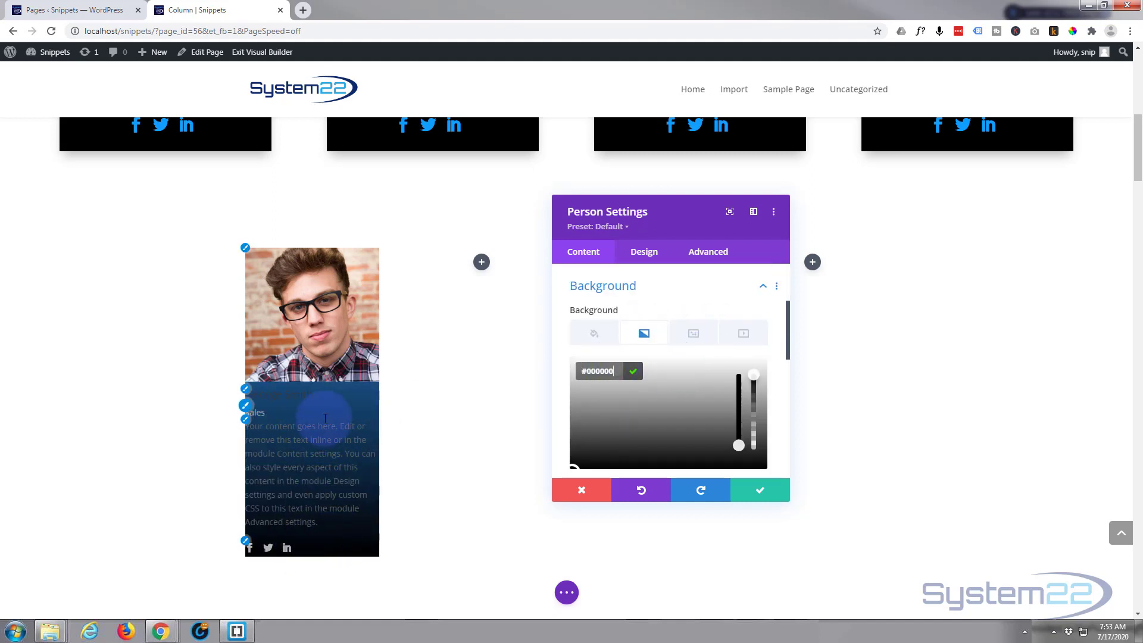
scroll(689, 410, "down", 6)
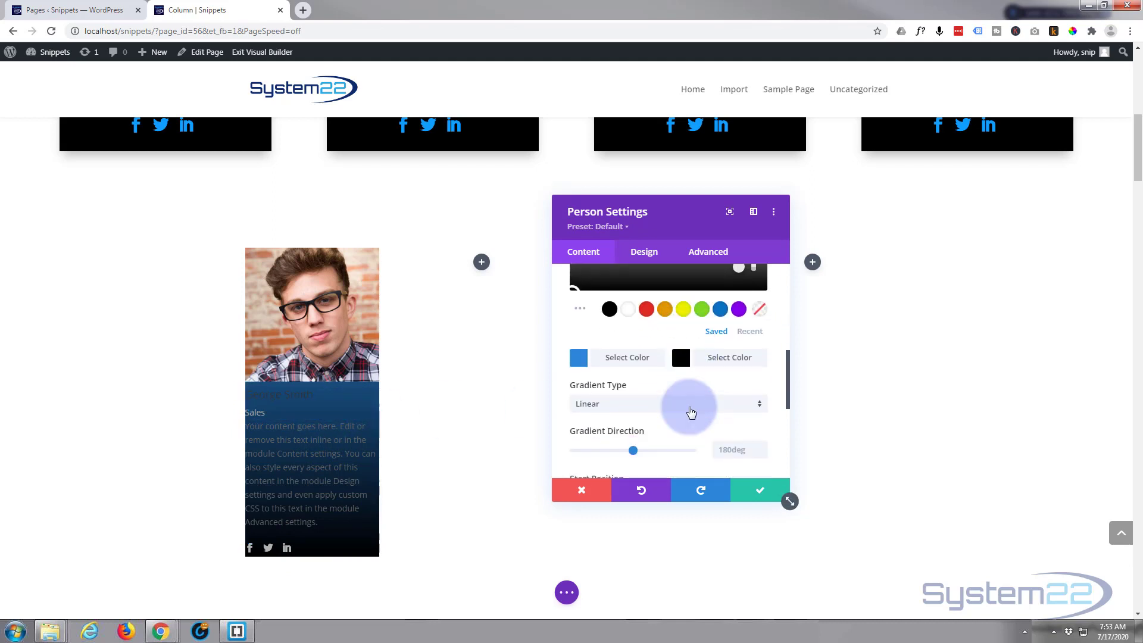
scroll(688, 410, "down", 1)
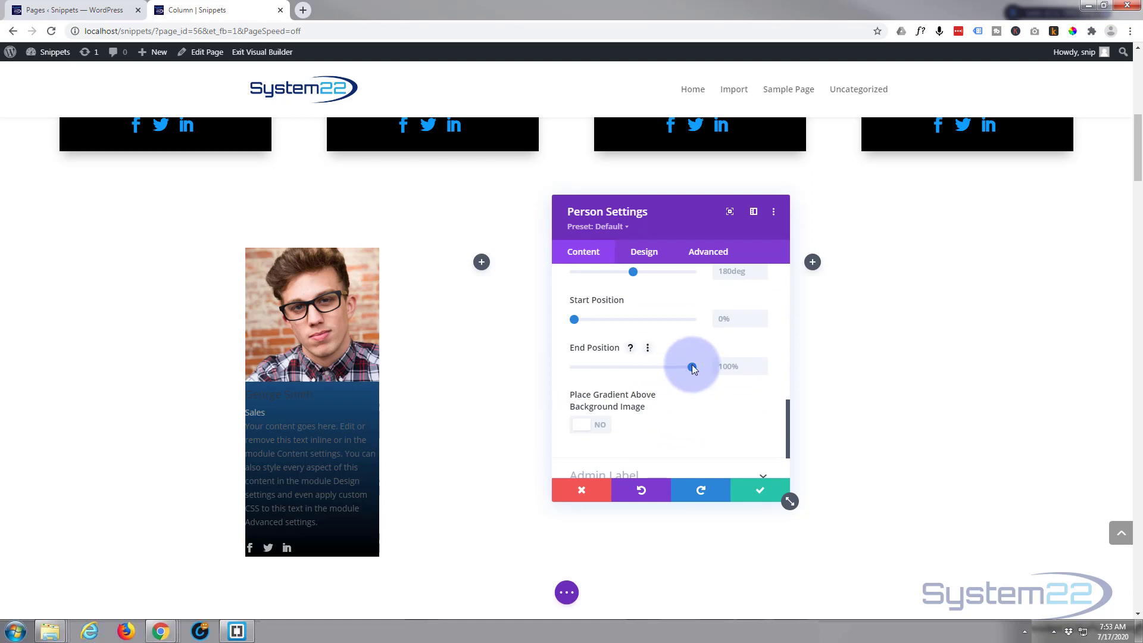
left_click_drag(690, 367, 662, 372)
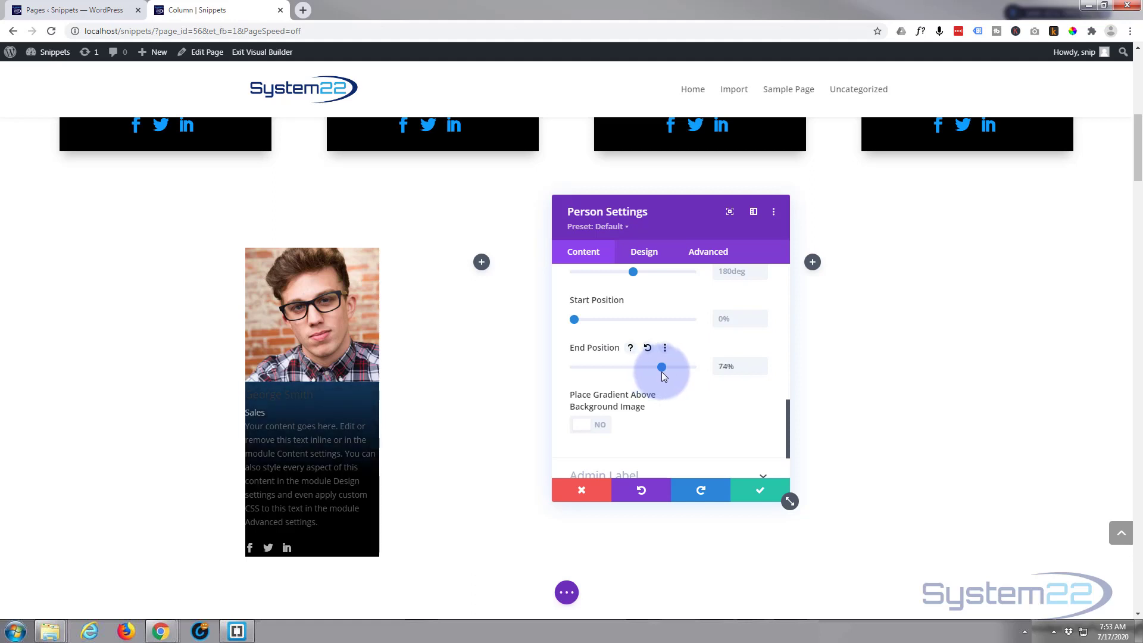
scroll(673, 379, "down", 1)
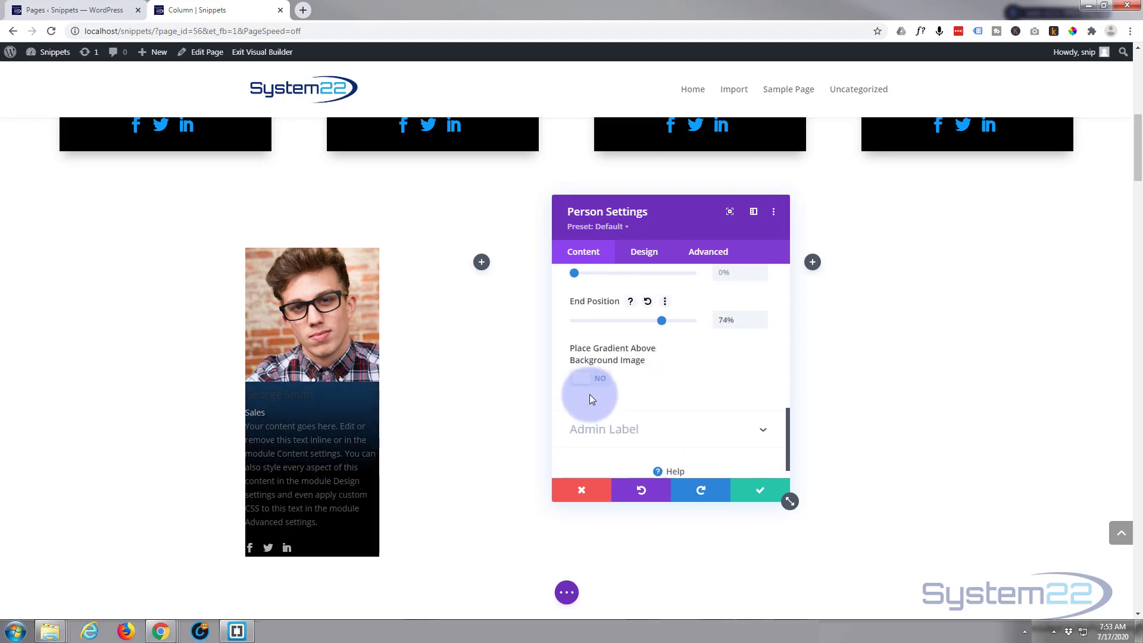
scroll(611, 420, "down", 1)
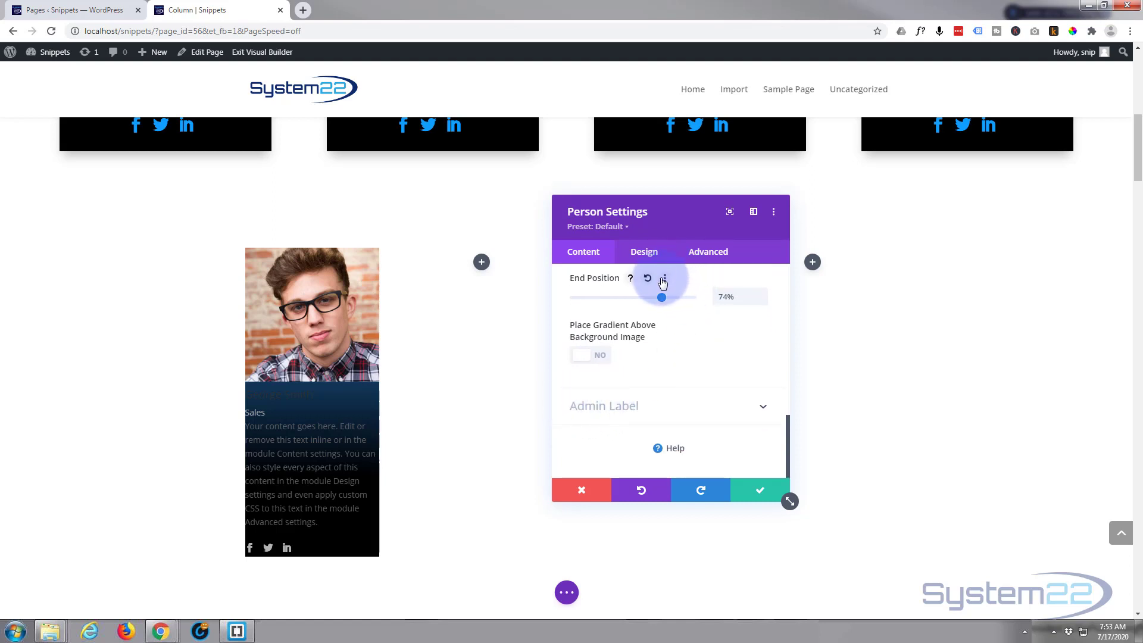
Set the social icon colour to light blue #0fa7ff.
left_click(652, 255)
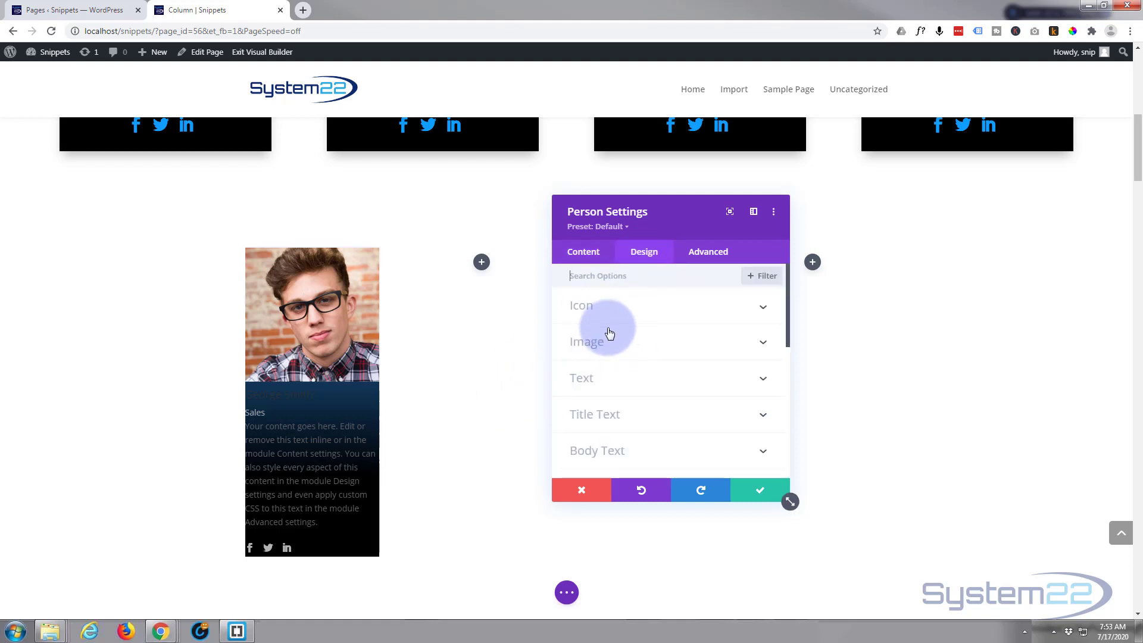
left_click(675, 312)
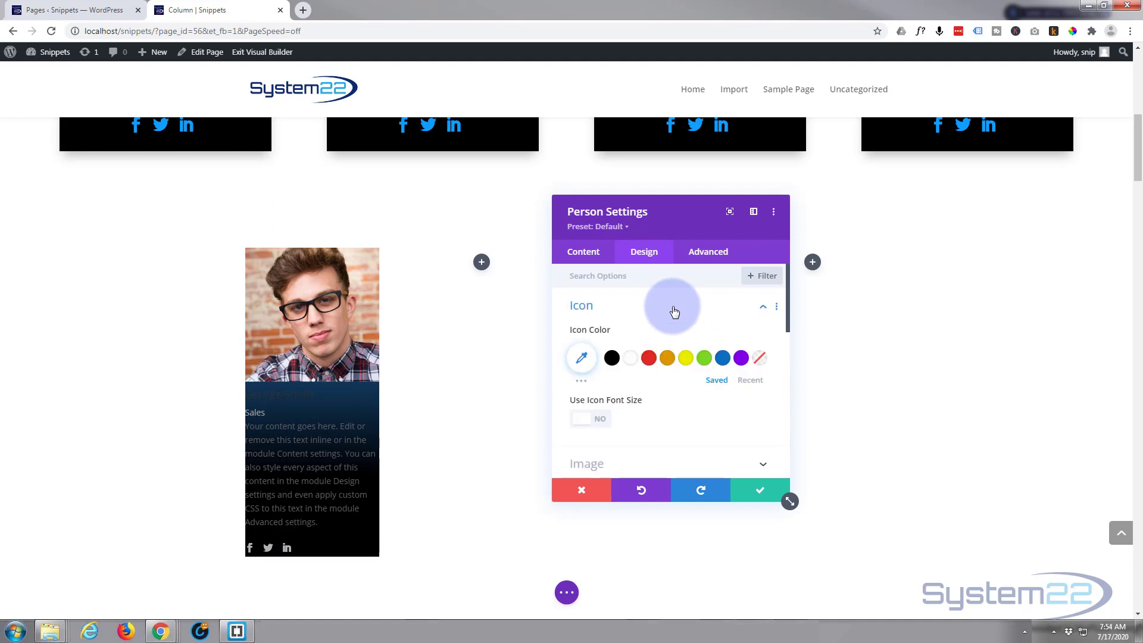
left_click(722, 360)
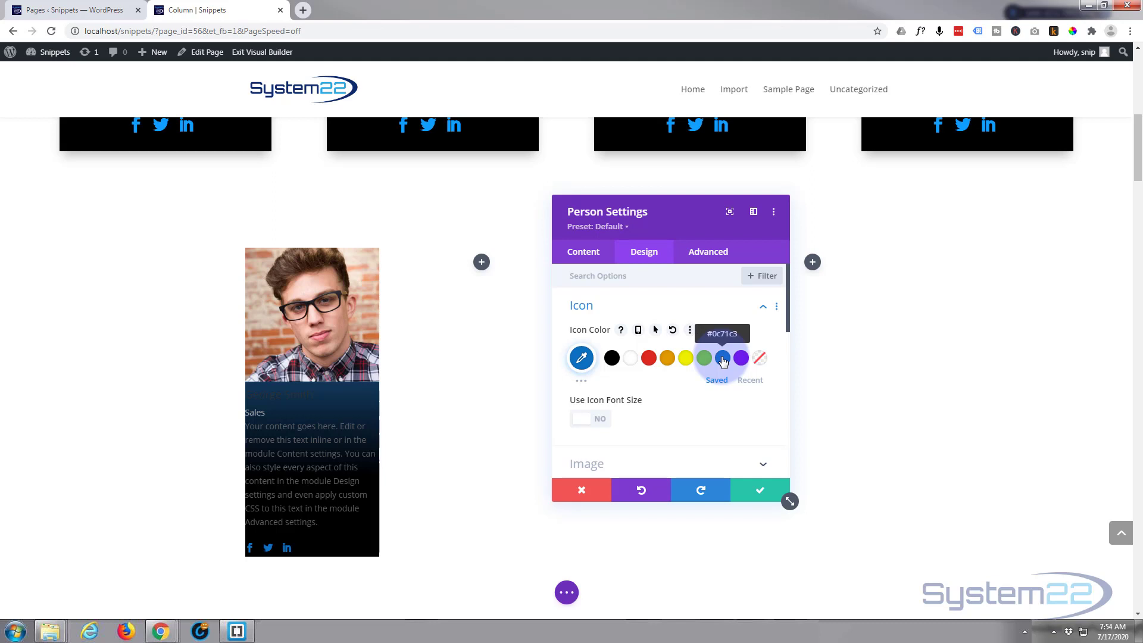
left_click(581, 358)
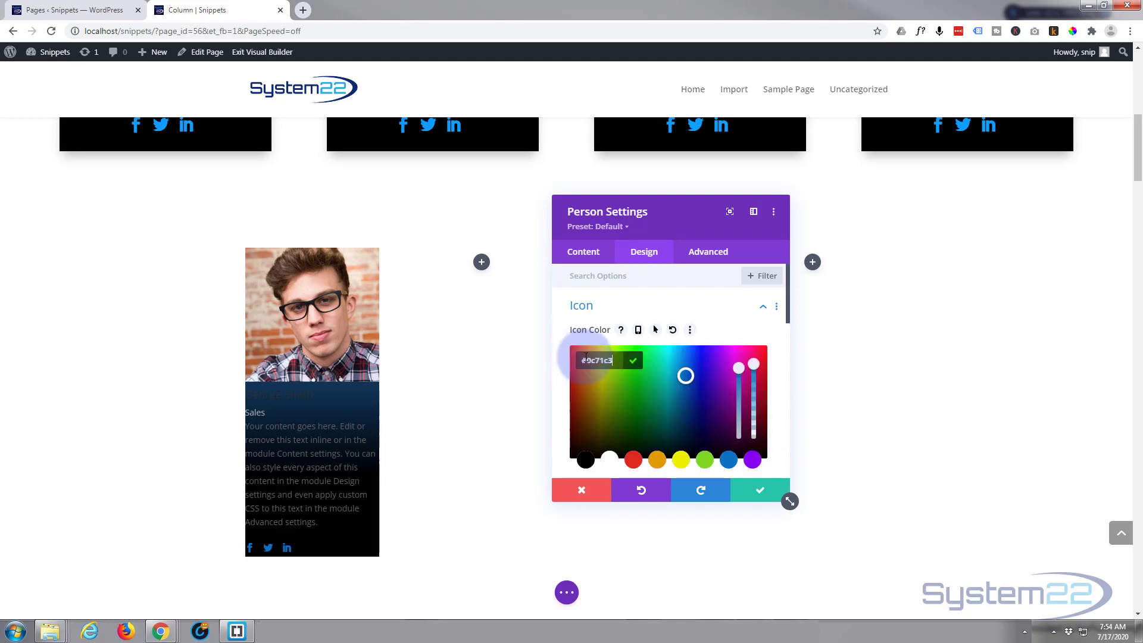
left_click(686, 362)
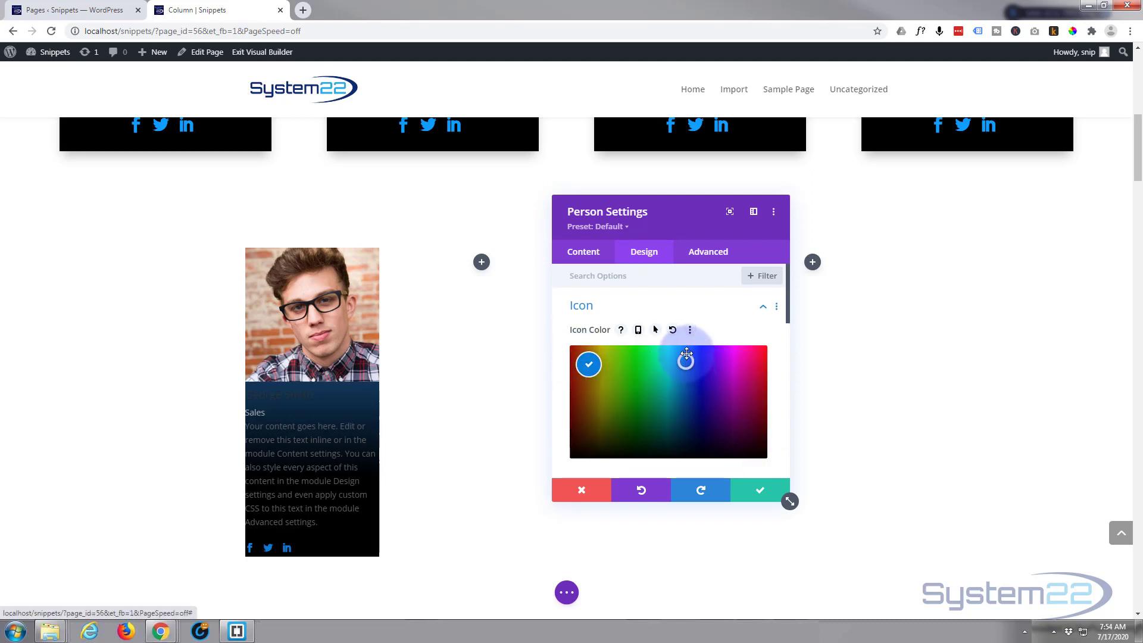
left_click_drag(686, 353, 683, 349)
left_click(750, 327)
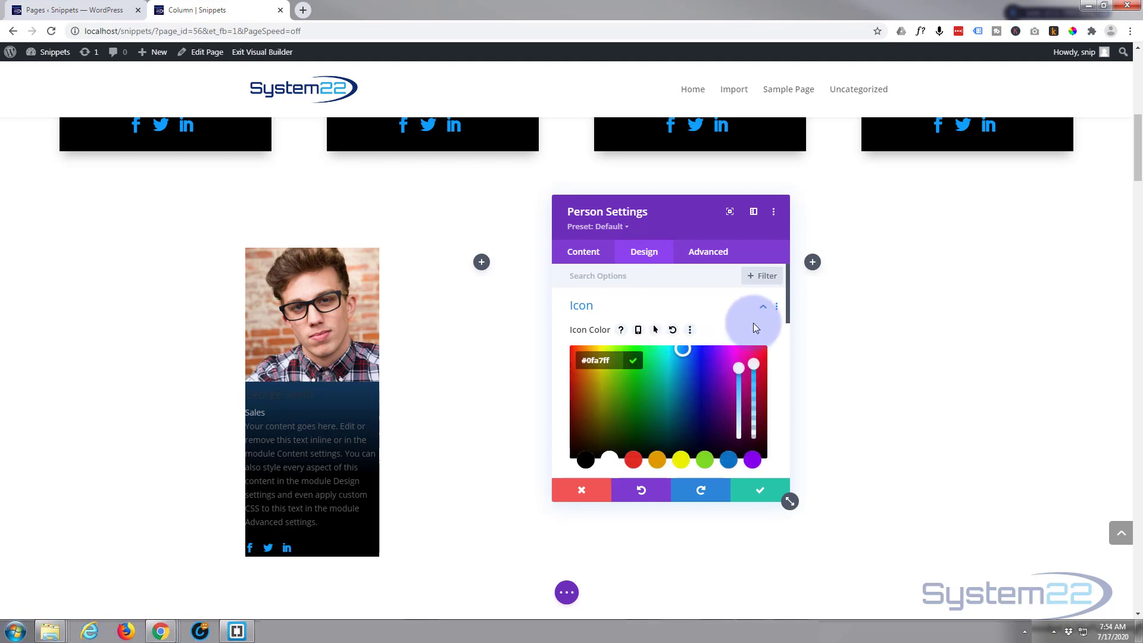
Copy the #0fa7ff icon colour for reuse elsewhere.
left_click(724, 324)
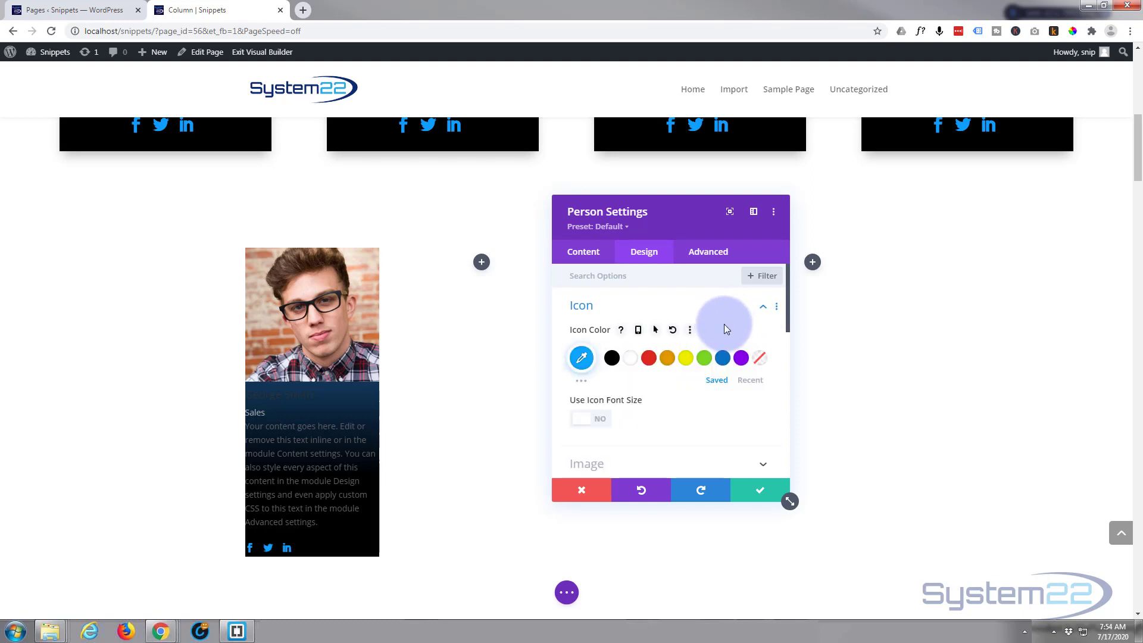
left_click(584, 359)
right_click(583, 359)
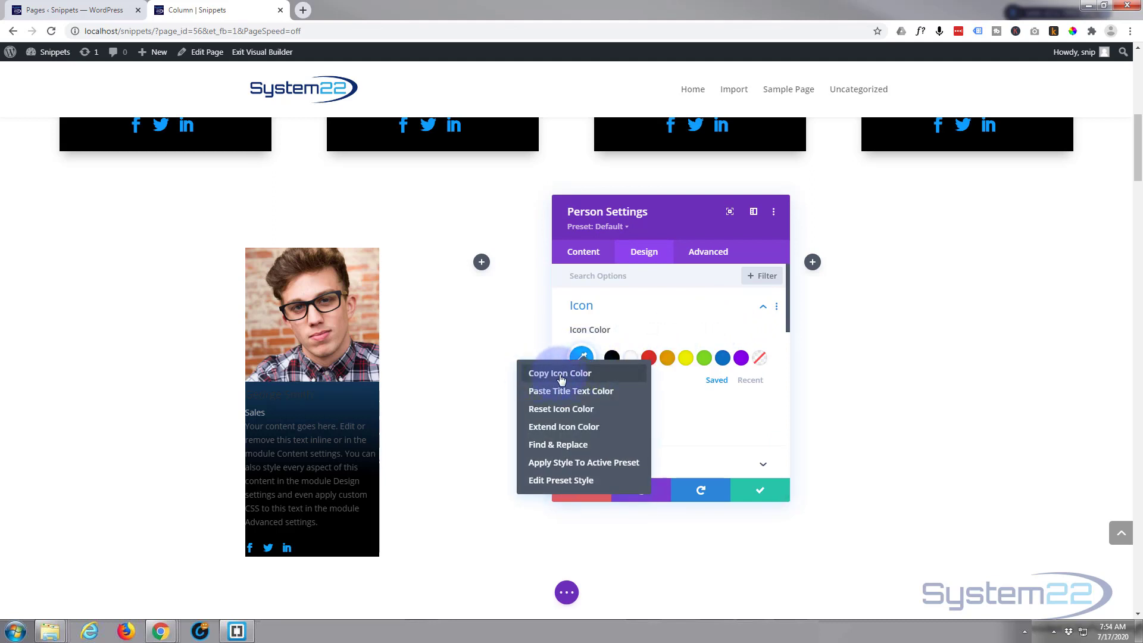
left_click(543, 375)
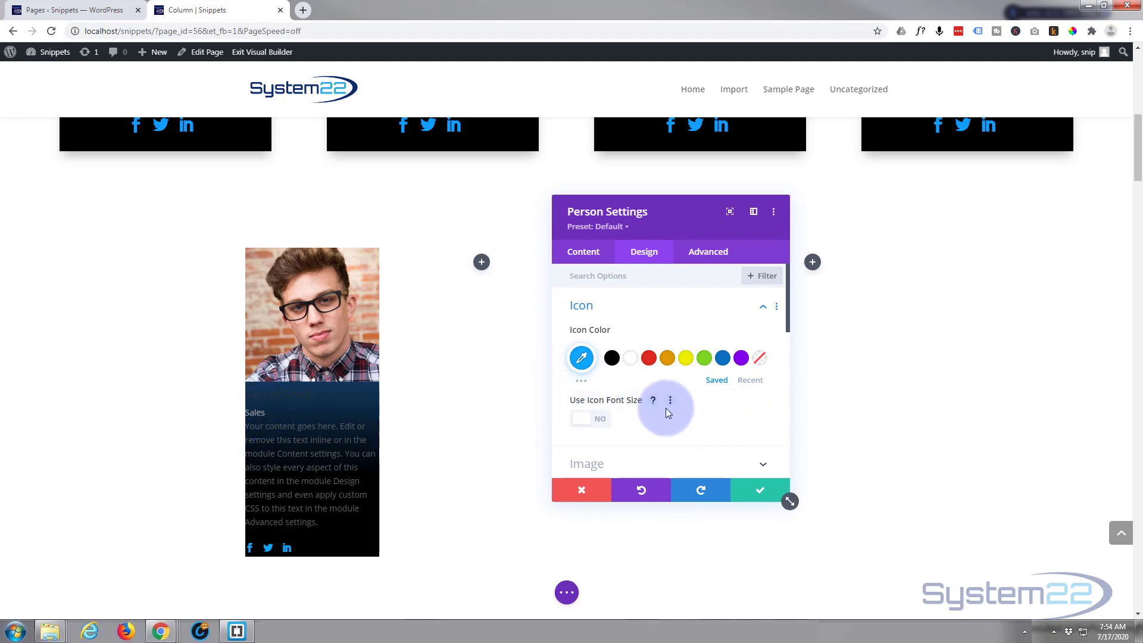
Enable a custom icon font size and set it to 28px.
scroll(665, 408, "down", 1)
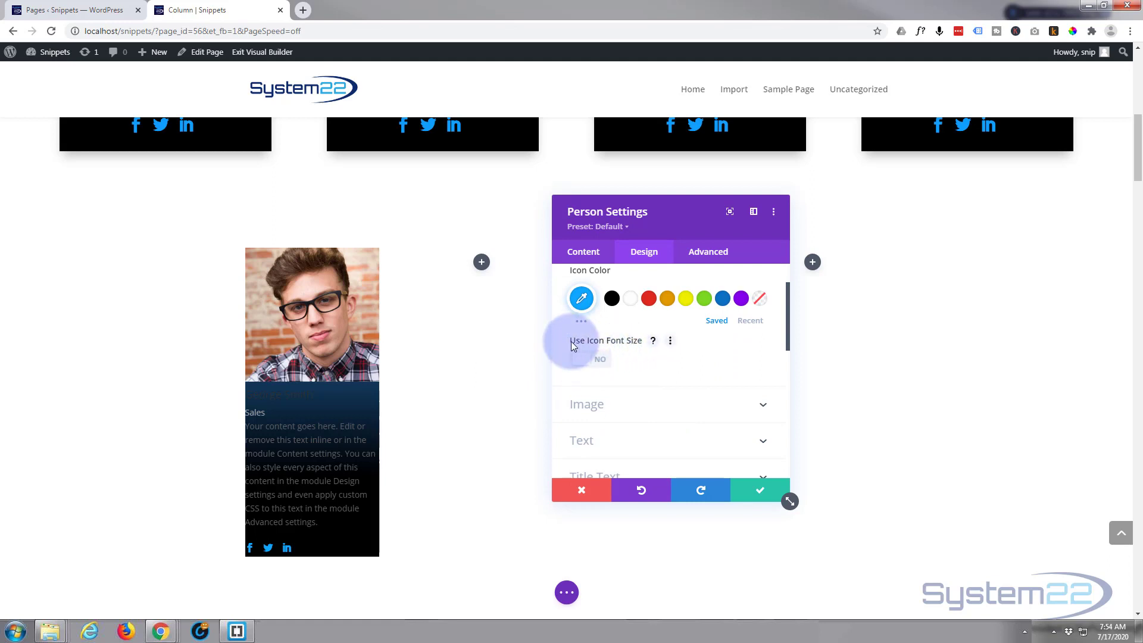
left_click(600, 360)
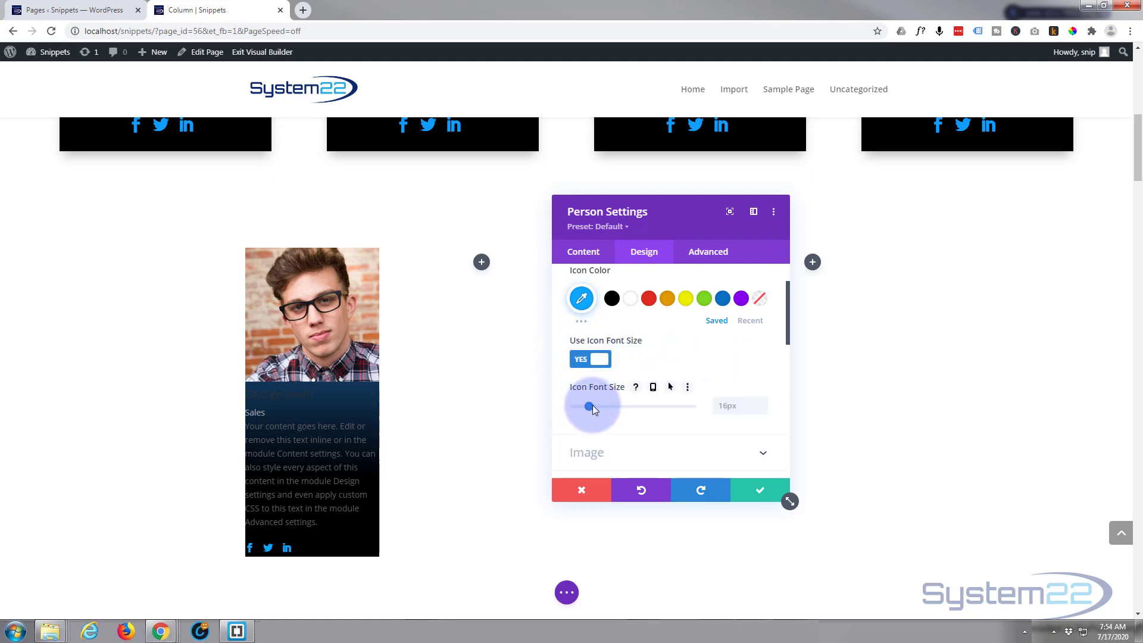
left_click_drag(592, 406, 602, 407)
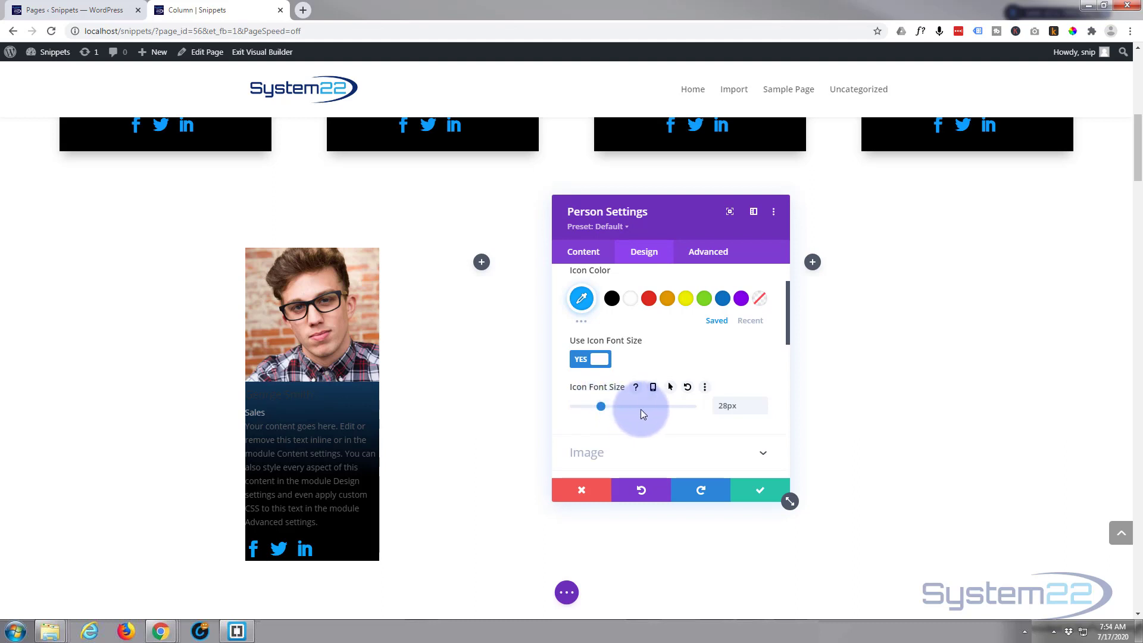
scroll(644, 409, "down", 1)
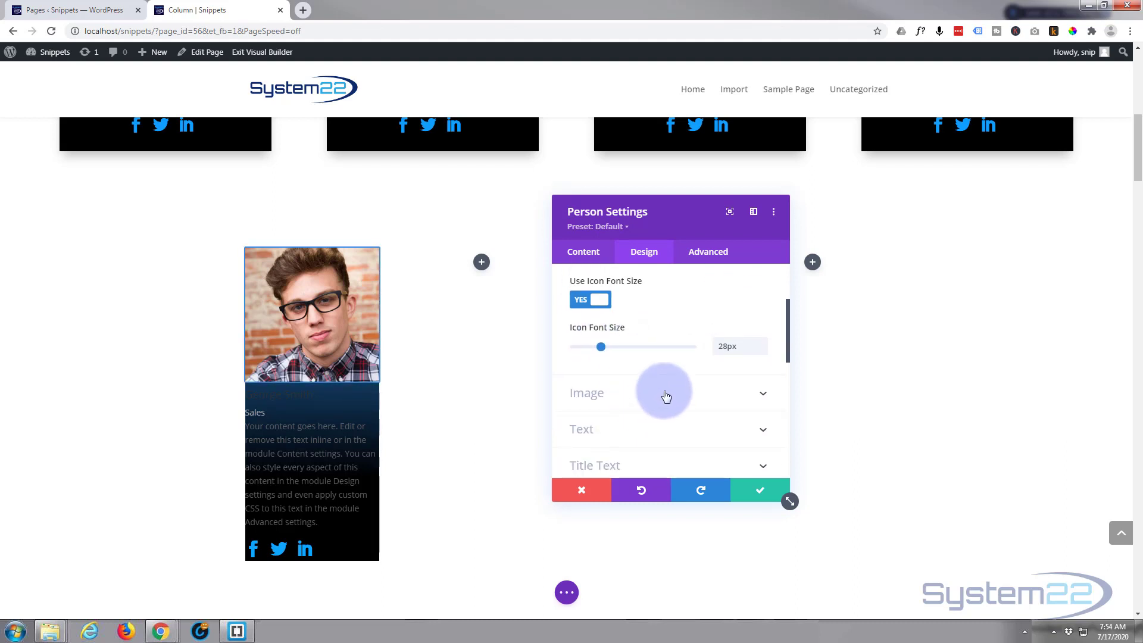
Enter 50% in the linked Image Rounded Corners field for the photo.
left_click(666, 395)
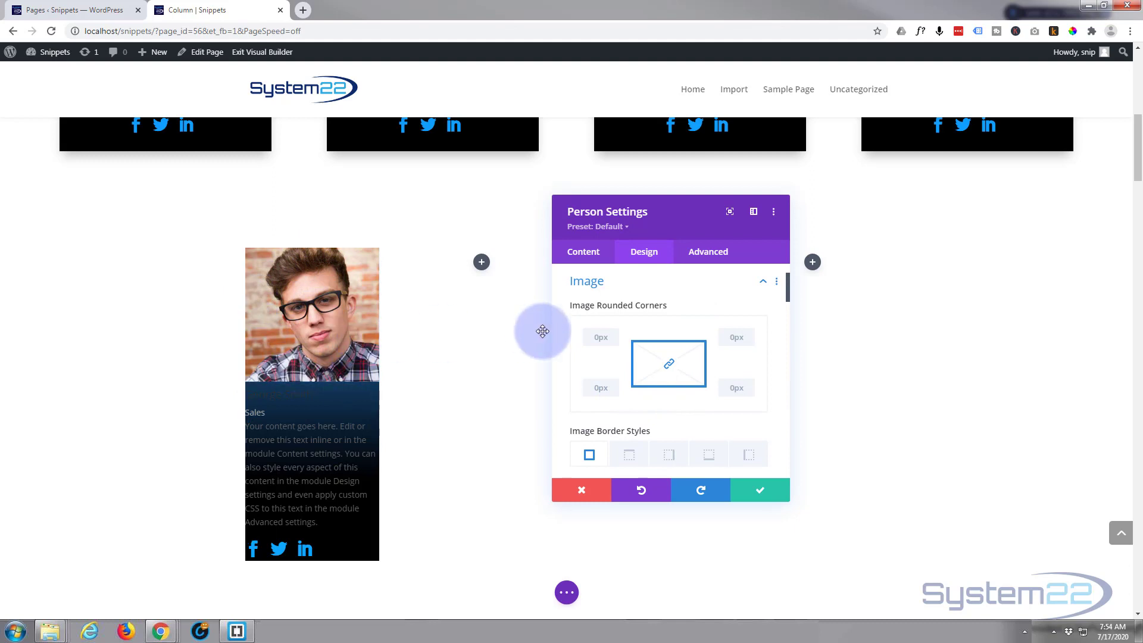
left_click(595, 337)
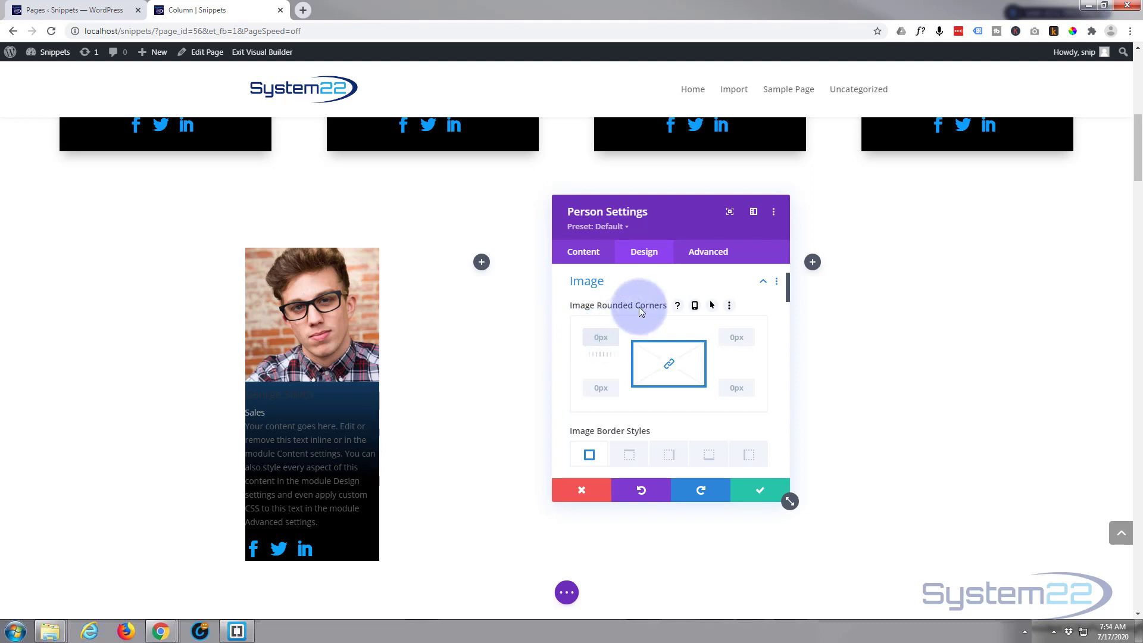
type("50%")
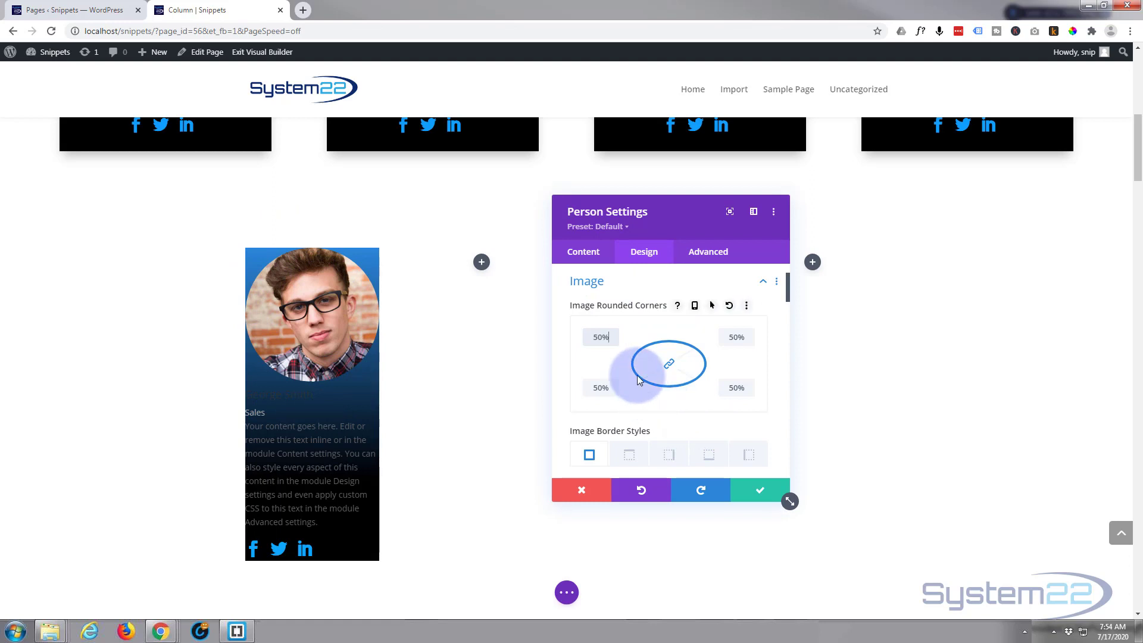
scroll(636, 373, "down", 2)
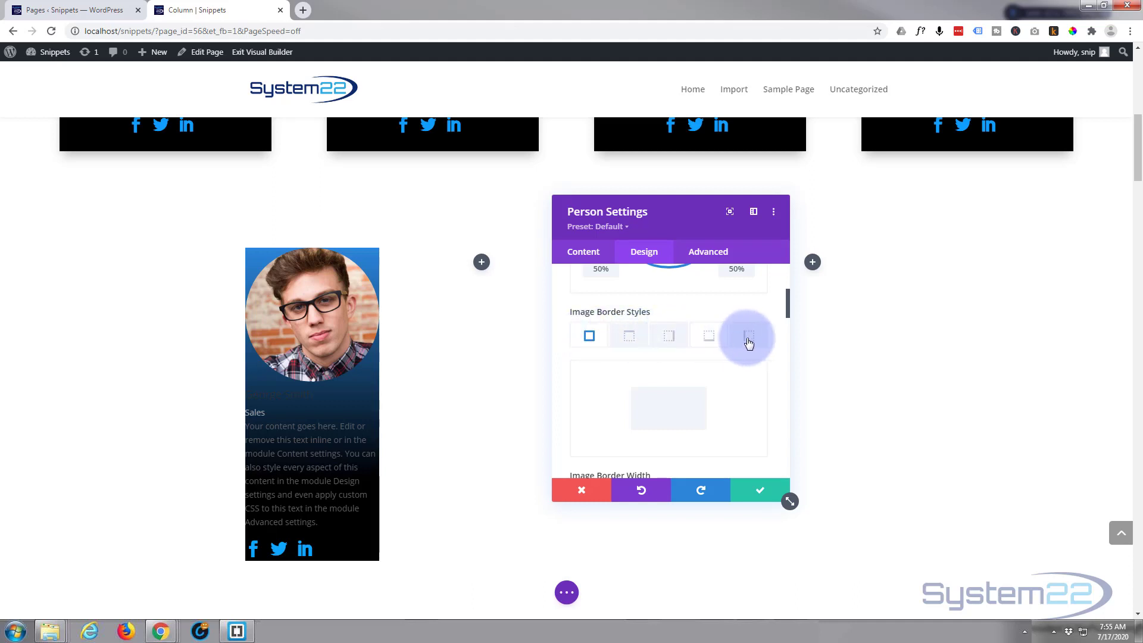
Give the photo a 4px white border.
scroll(709, 360, "down", 3)
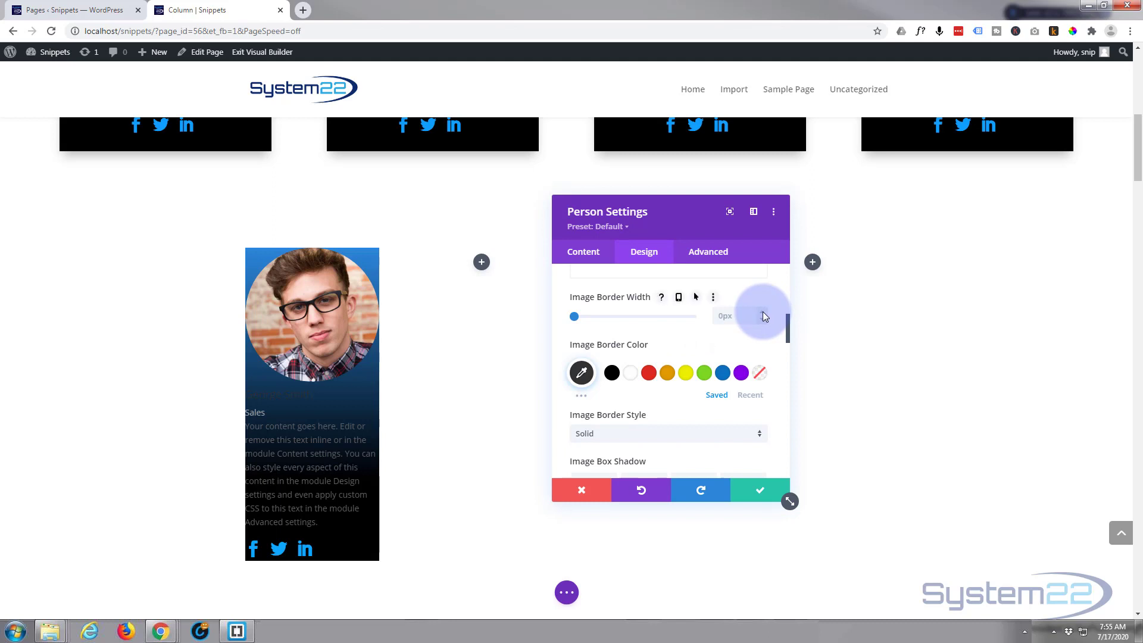
left_click(764, 315)
left_click(764, 315)
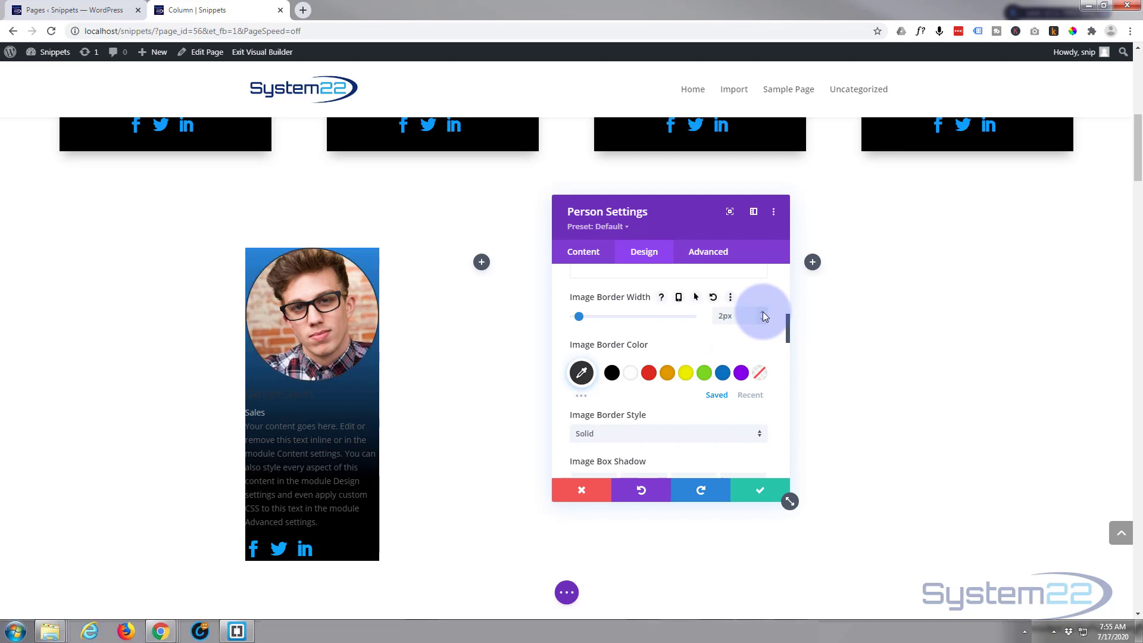
left_click(764, 315)
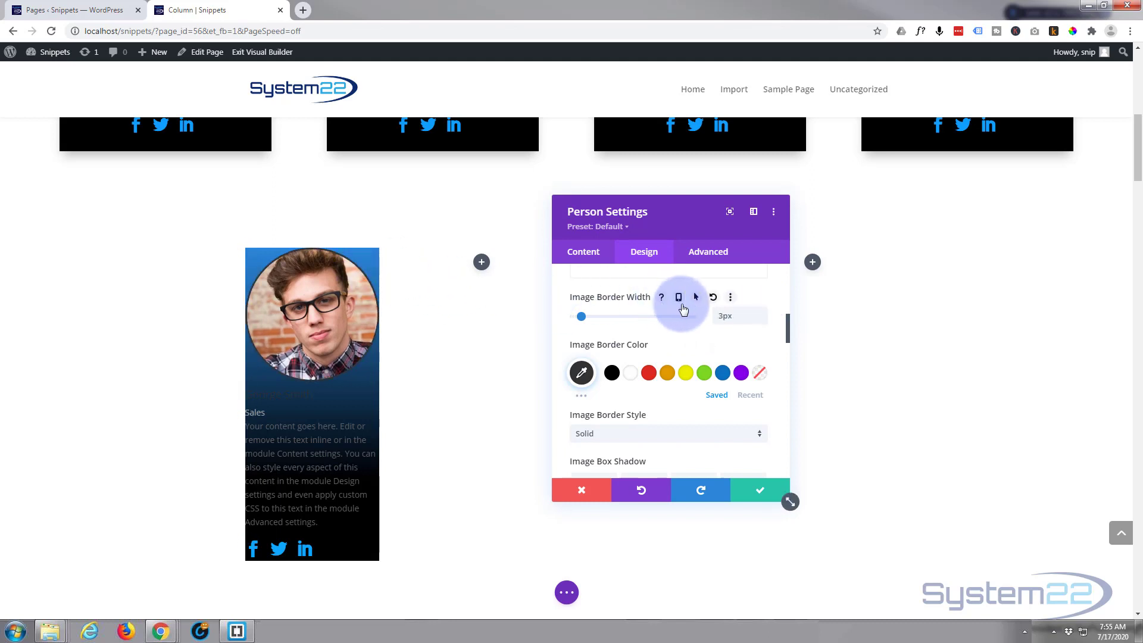
left_click(763, 315)
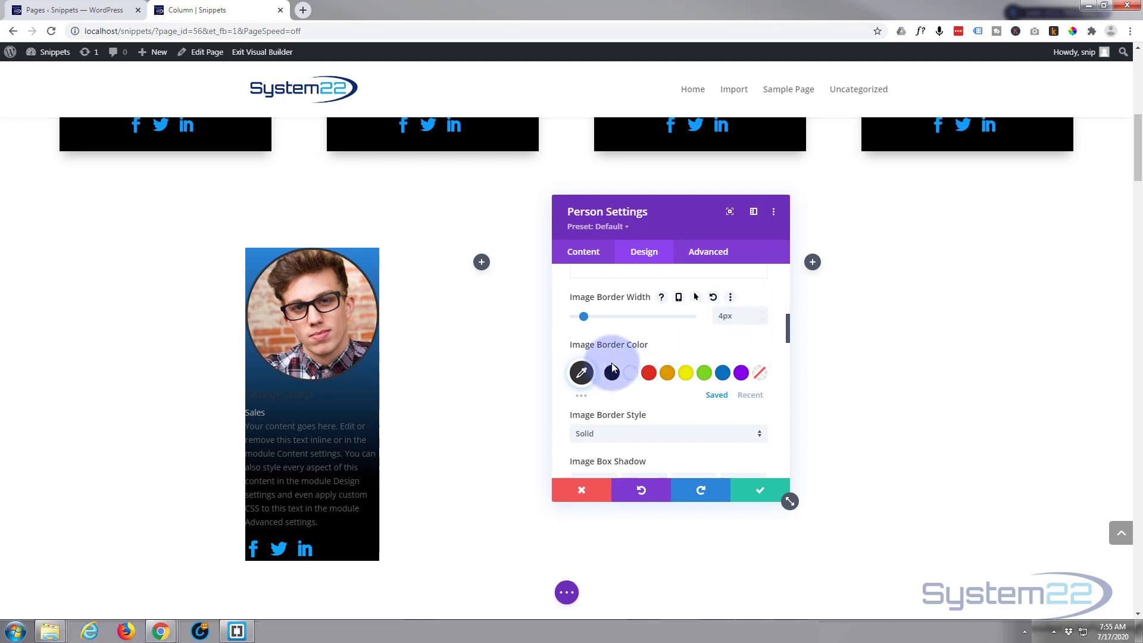
left_click(631, 375)
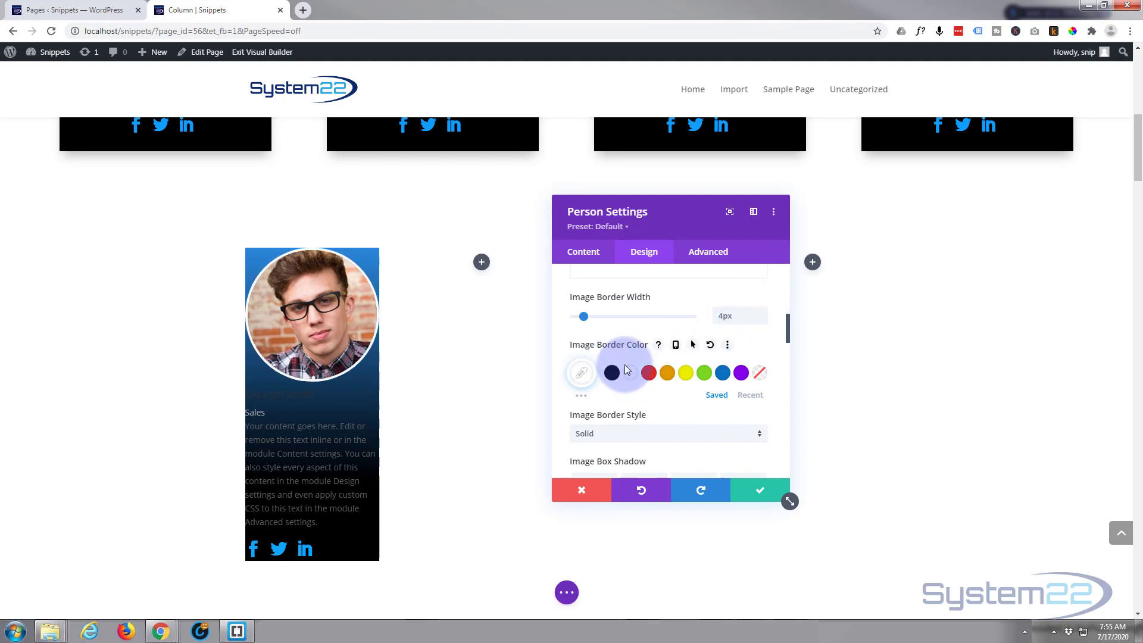
Try a dashed photo border style, then set it back to Solid.
scroll(624, 364, "down", 1)
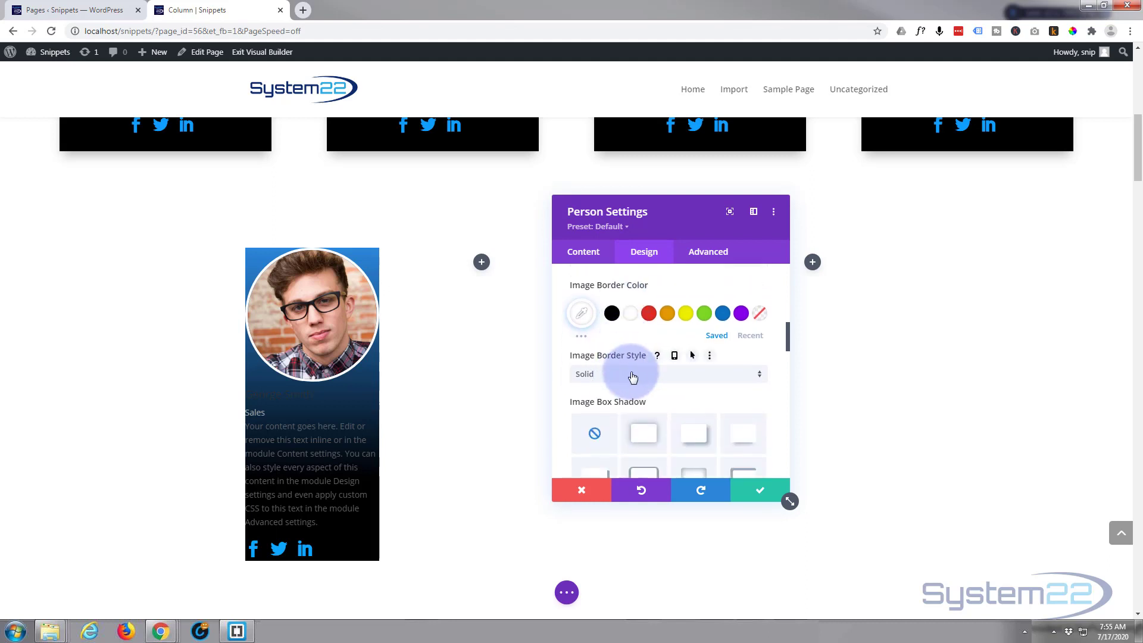
left_click(632, 375)
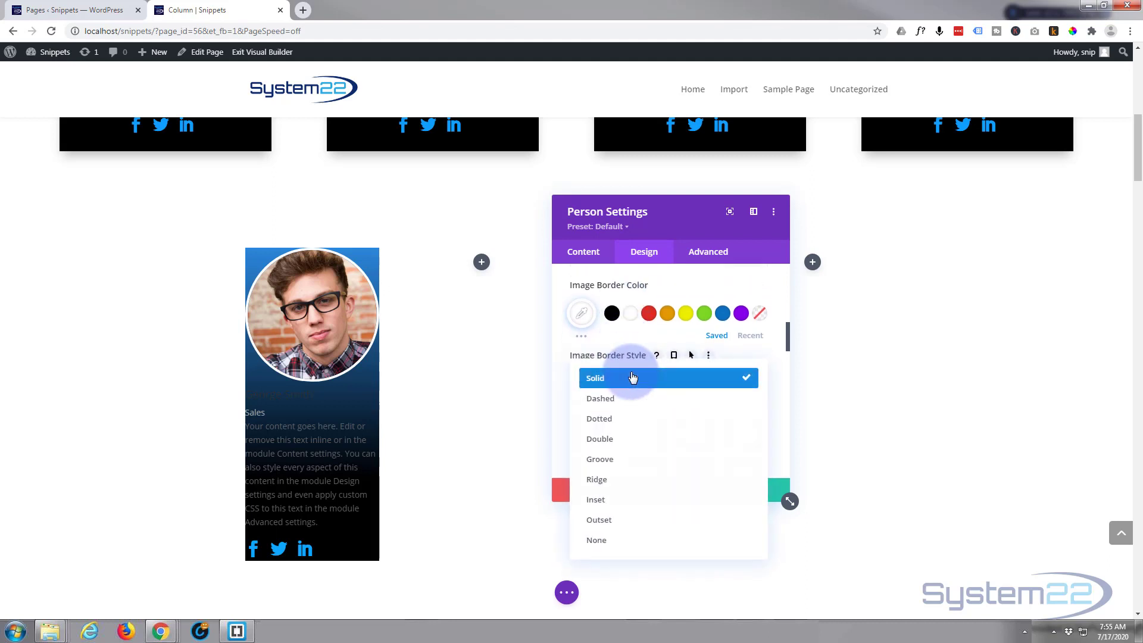
left_click(617, 404)
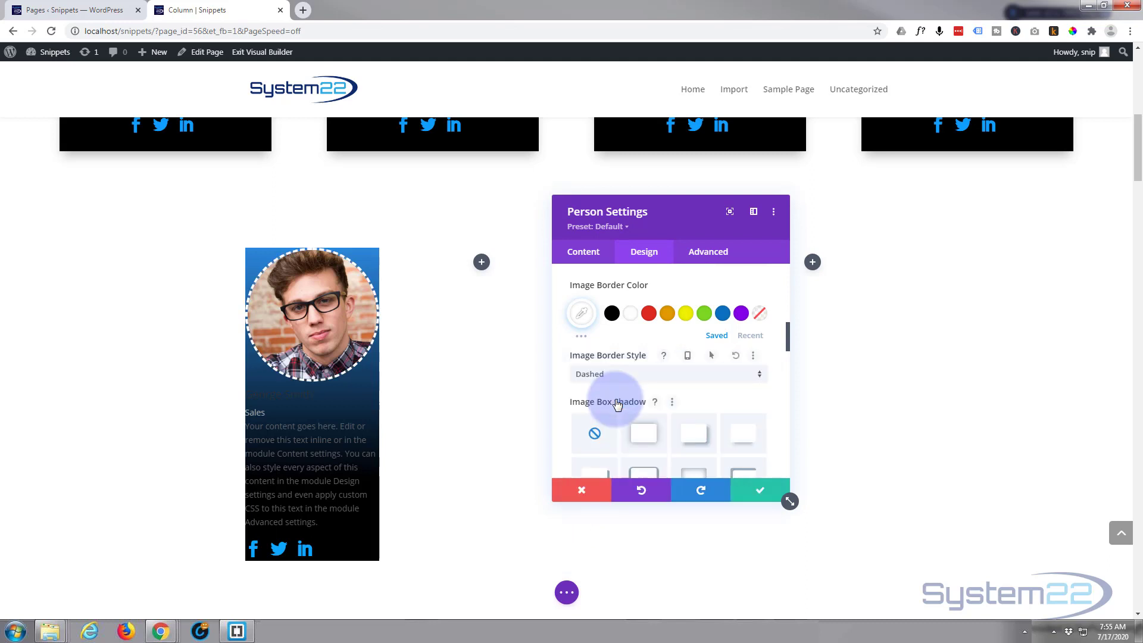
left_click(630, 377)
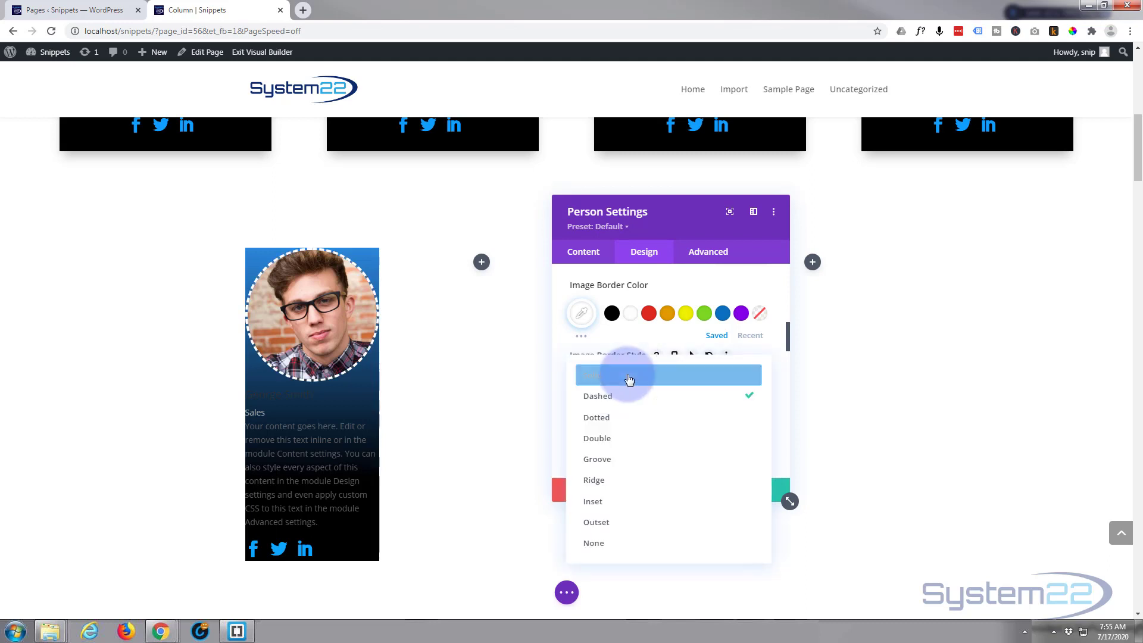
left_click(615, 385)
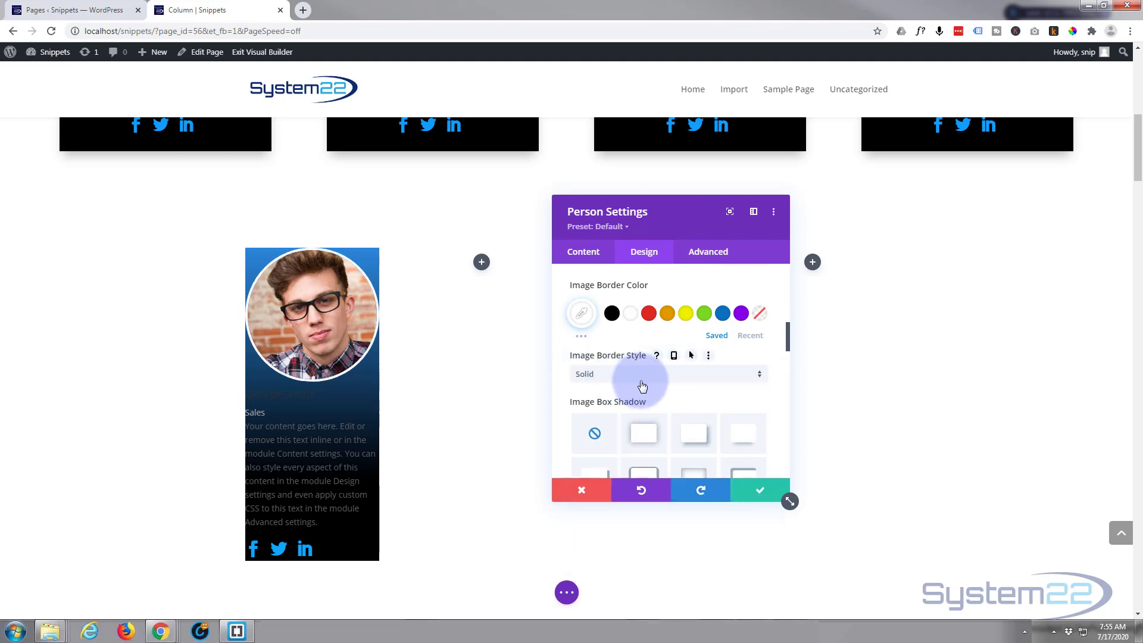
scroll(640, 381, "down", 1)
scroll(585, 393, "down", 6)
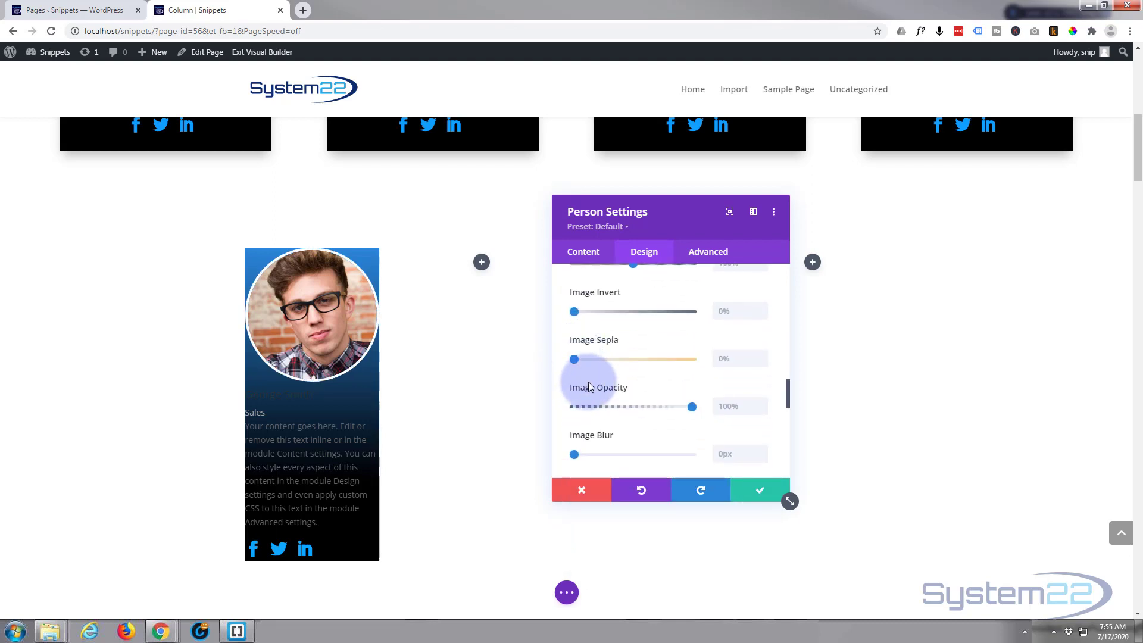
scroll(588, 381, "up", 2)
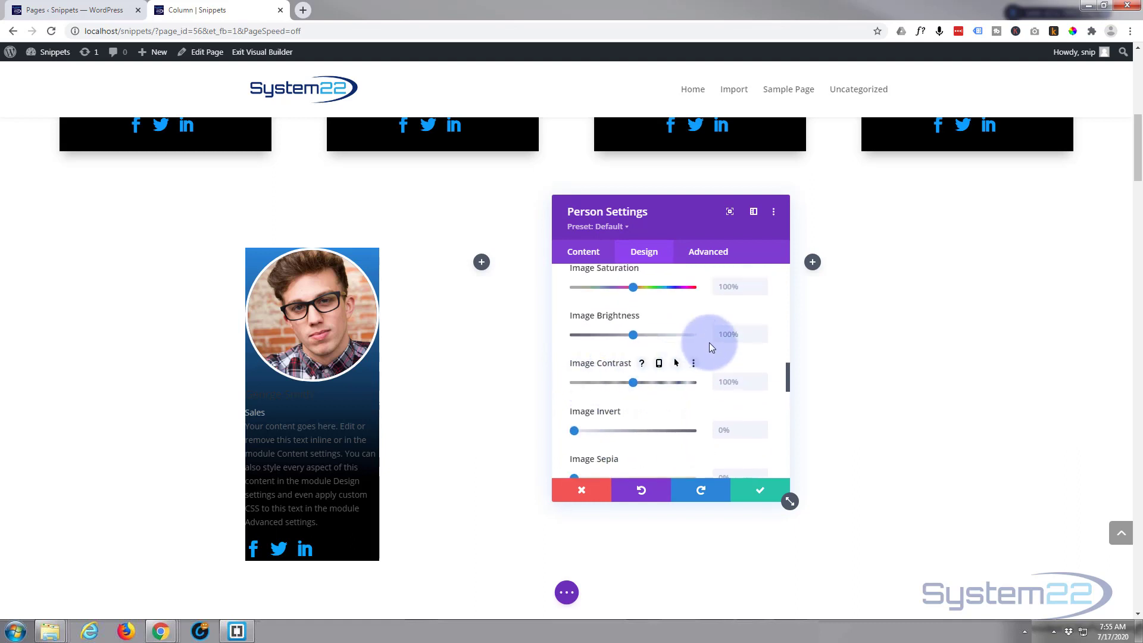
scroll(641, 374, "up", 1)
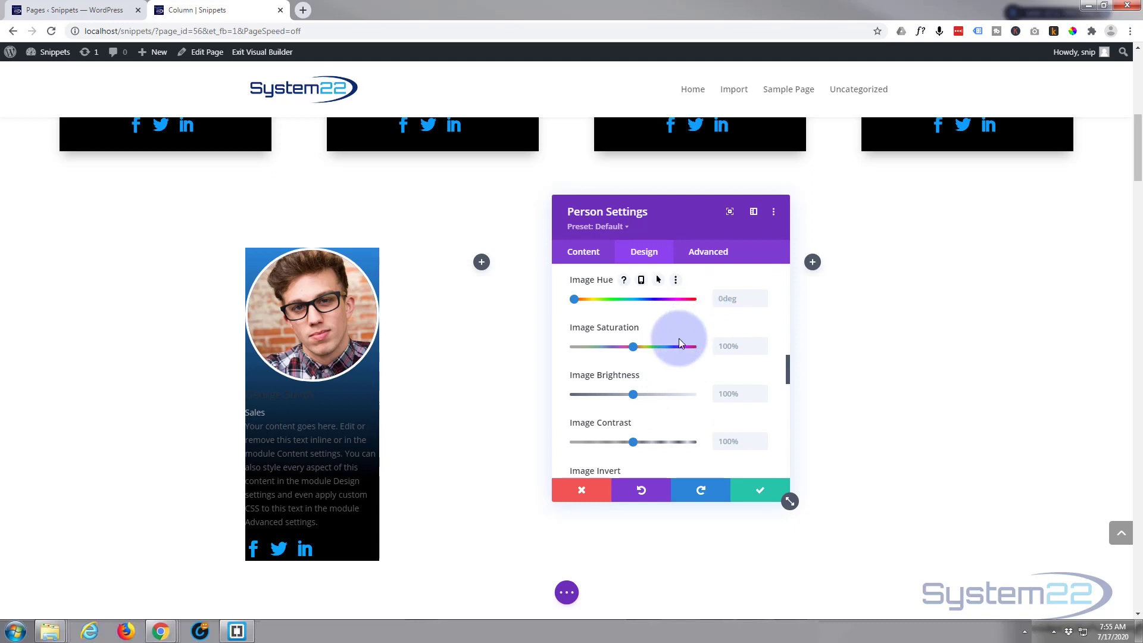
scroll(681, 344, "up", 1)
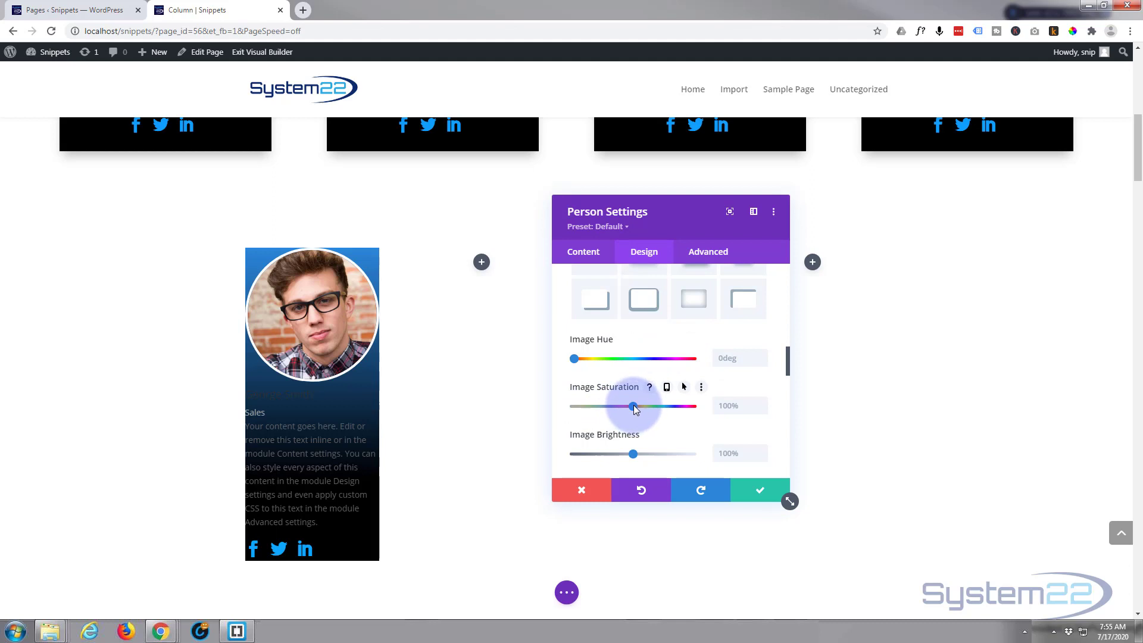
left_click_drag(633, 406, 694, 405)
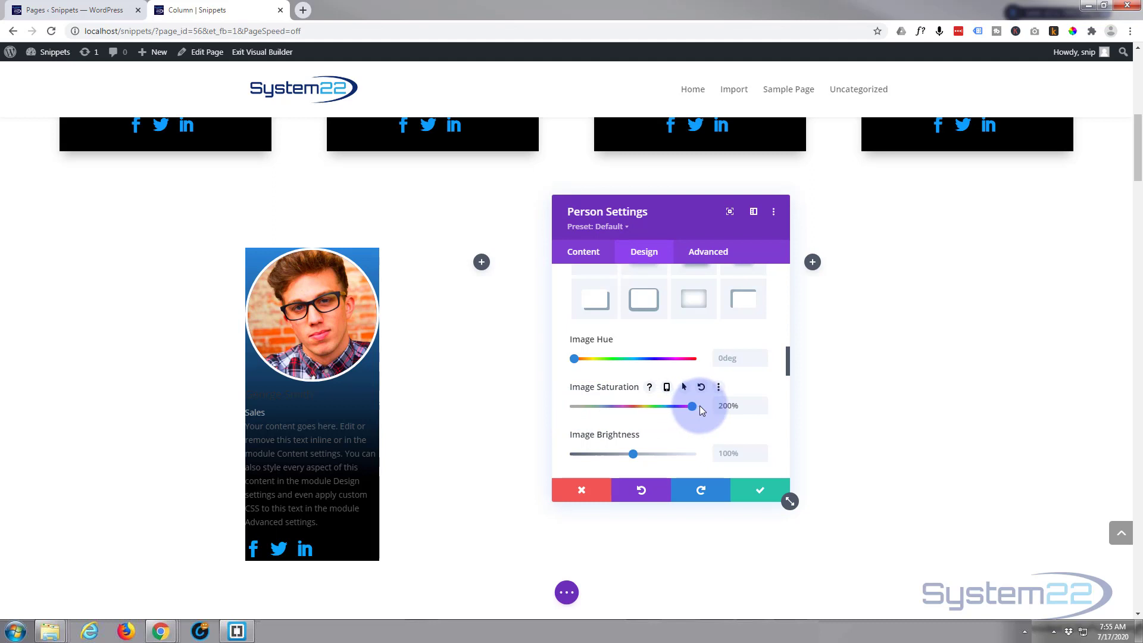
left_click_drag(700, 406, 638, 403)
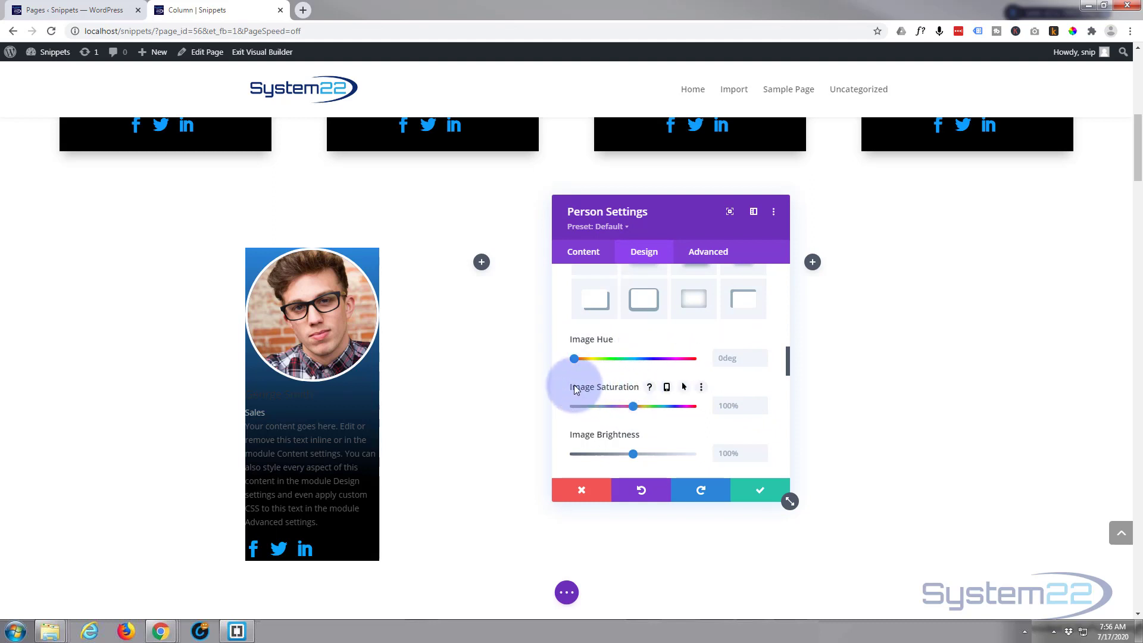
Make the person photo turn greyscale on hover by lowering hover saturation.
left_click(684, 387)
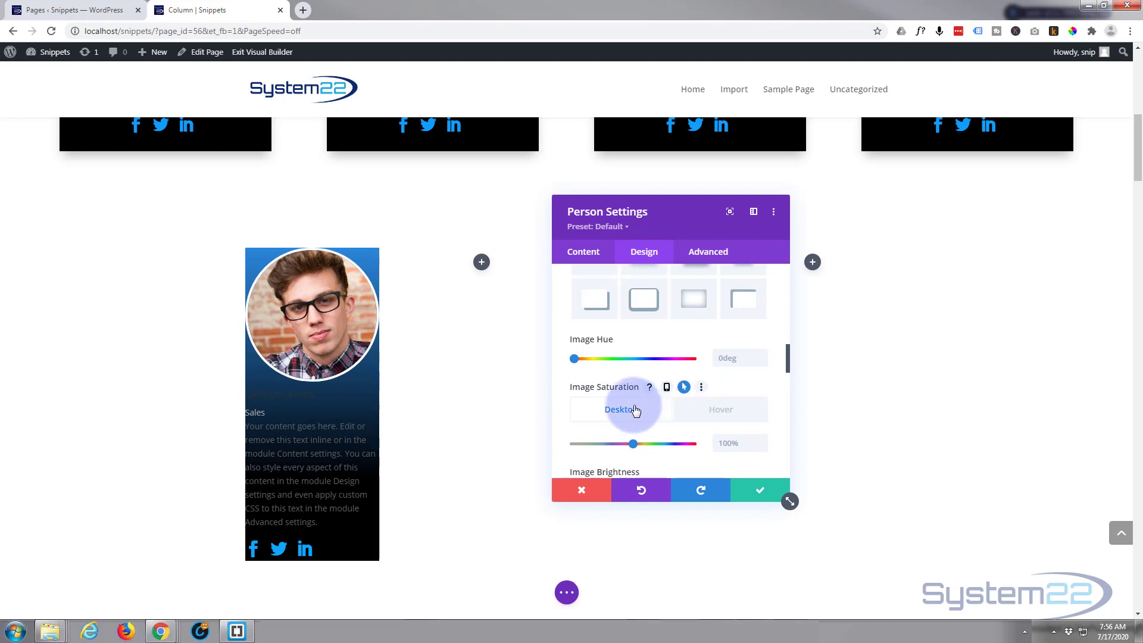
left_click(710, 411)
left_click(632, 444)
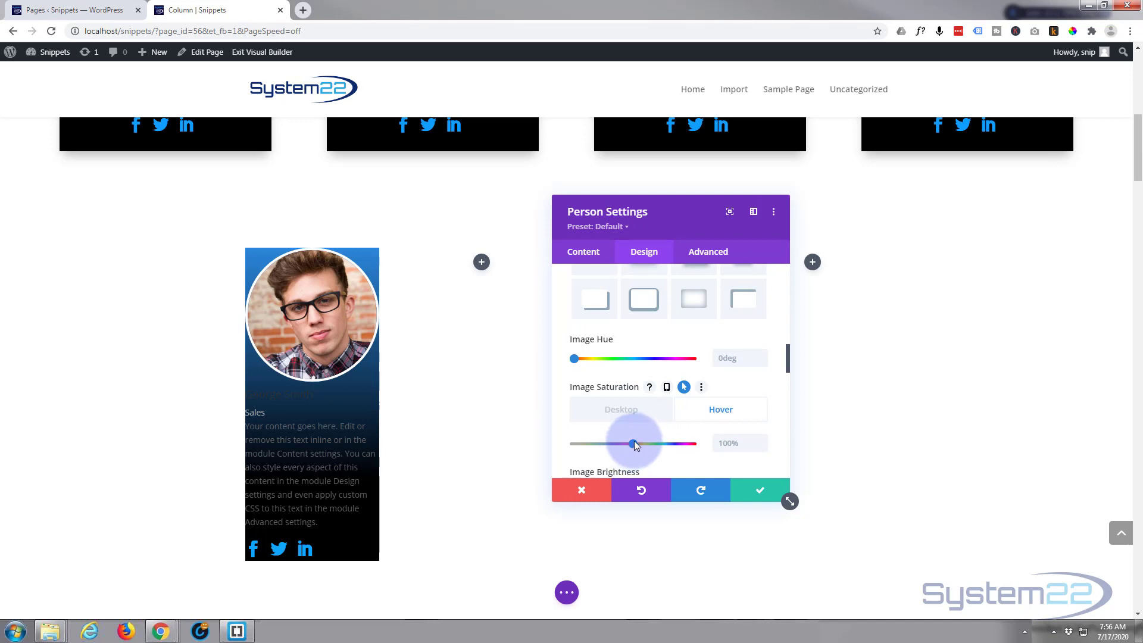
left_click_drag(633, 445, 568, 443)
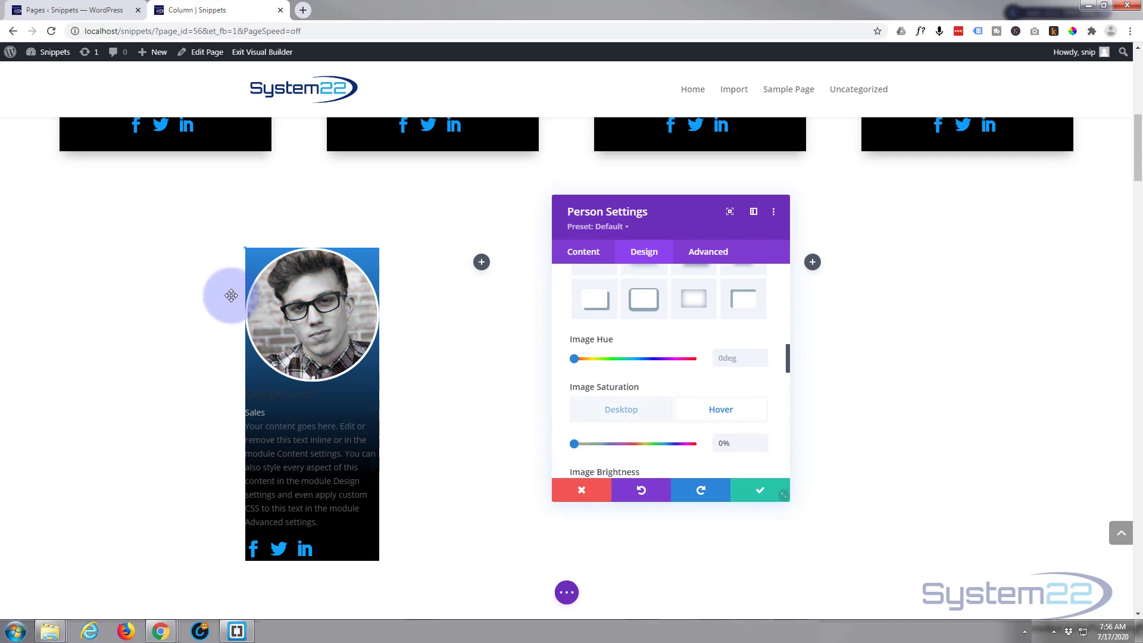
left_click(628, 411)
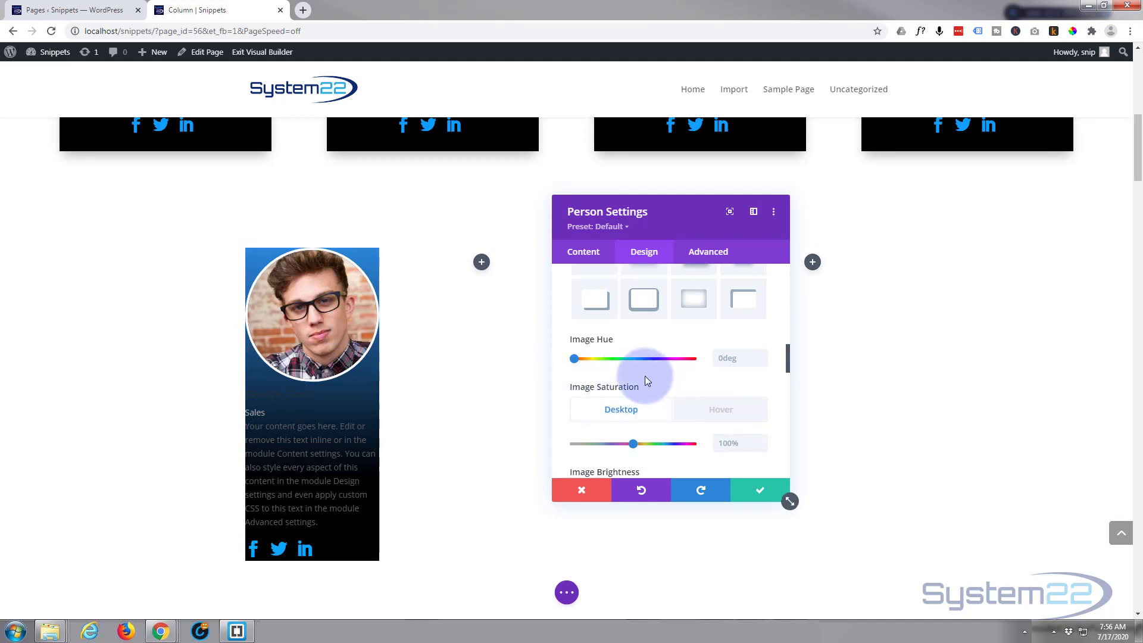
Centre the card's text and set its Text Color to Light.
scroll(646, 365, "down", 5)
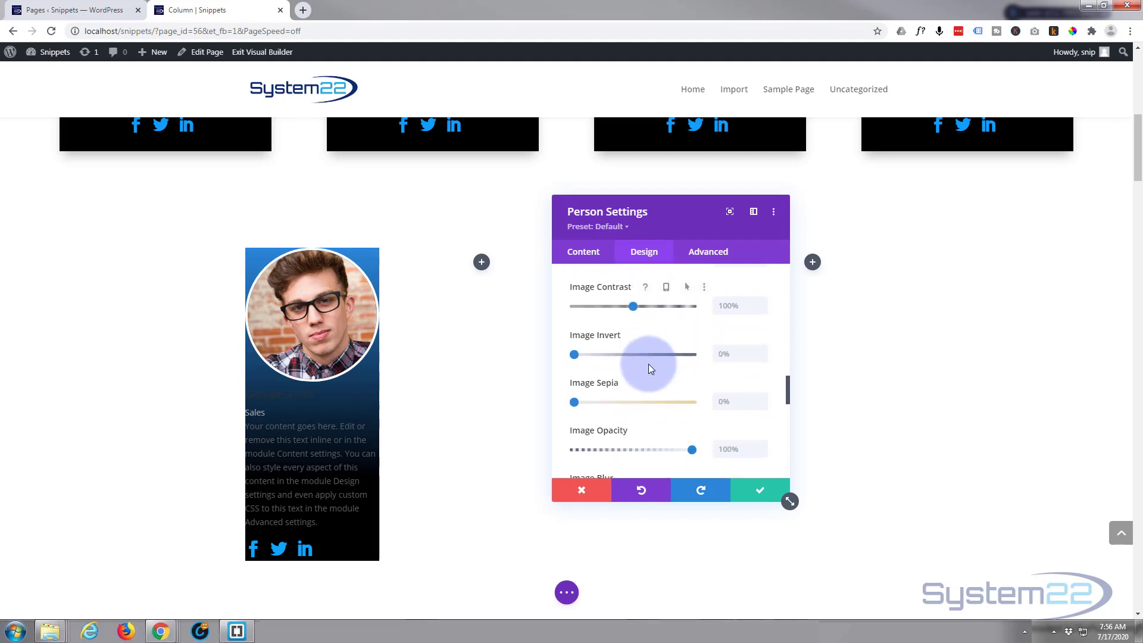
scroll(648, 365, "down", 5)
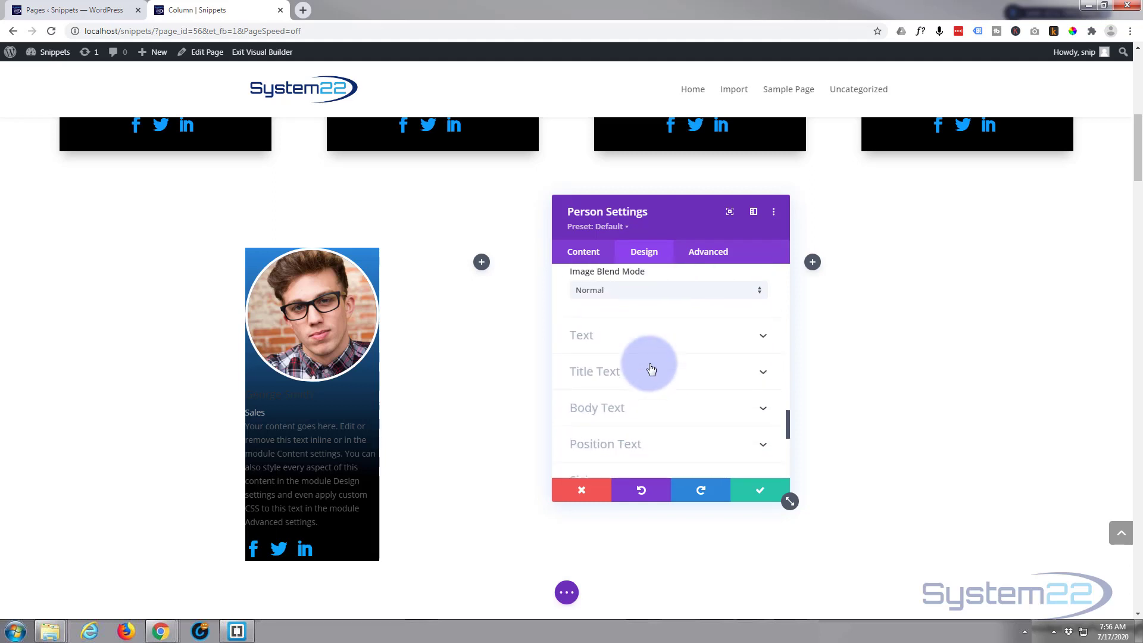
left_click(663, 295)
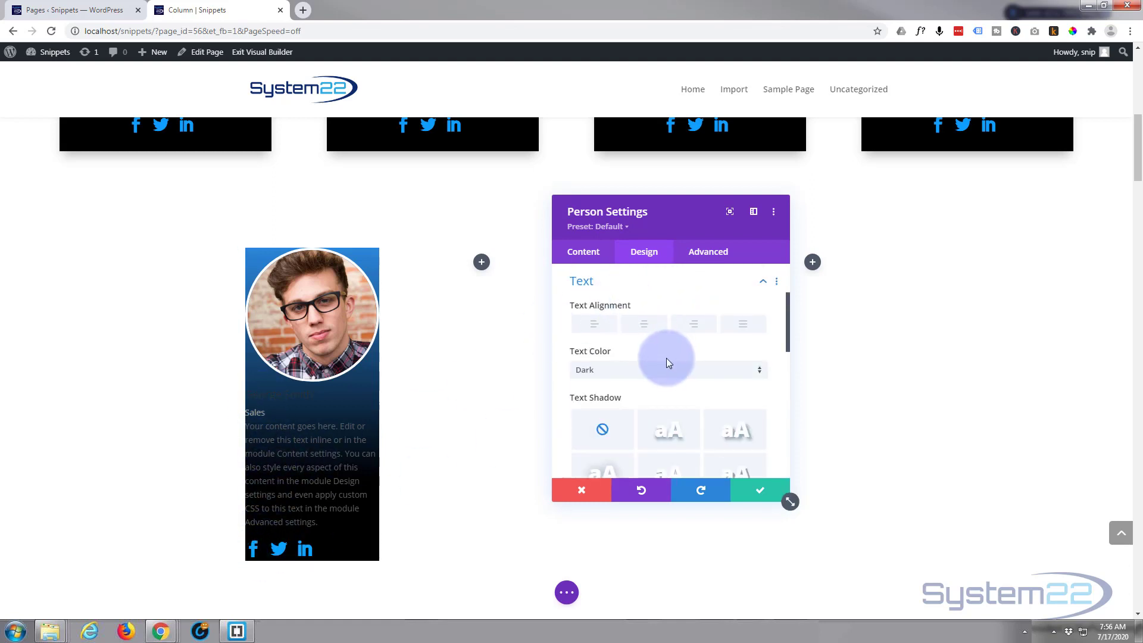
left_click(652, 328)
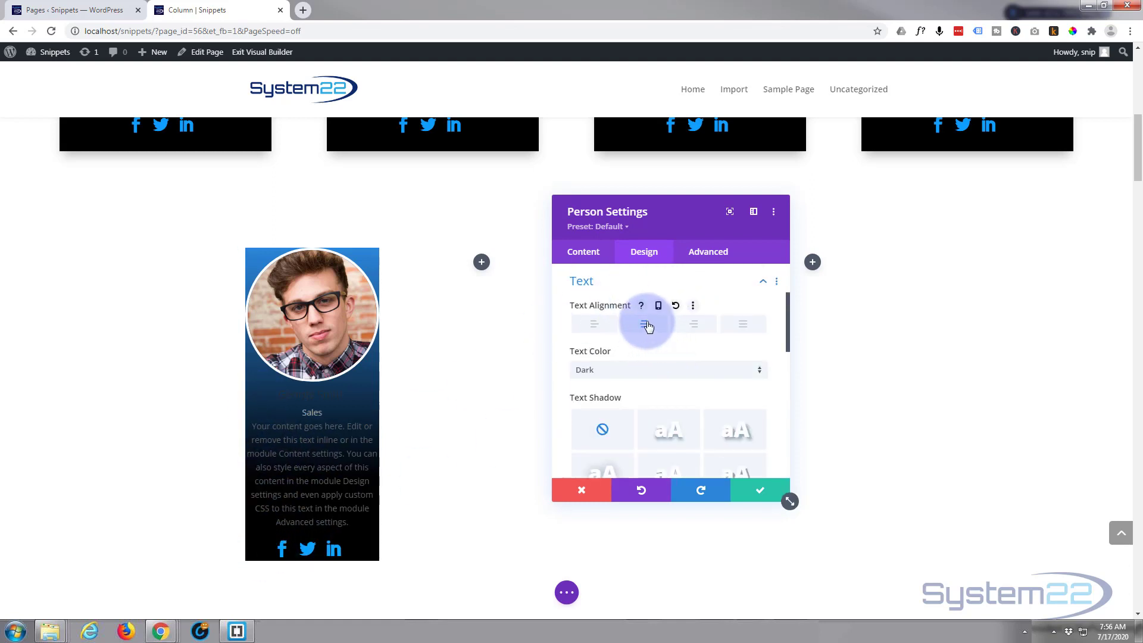
left_click(658, 372)
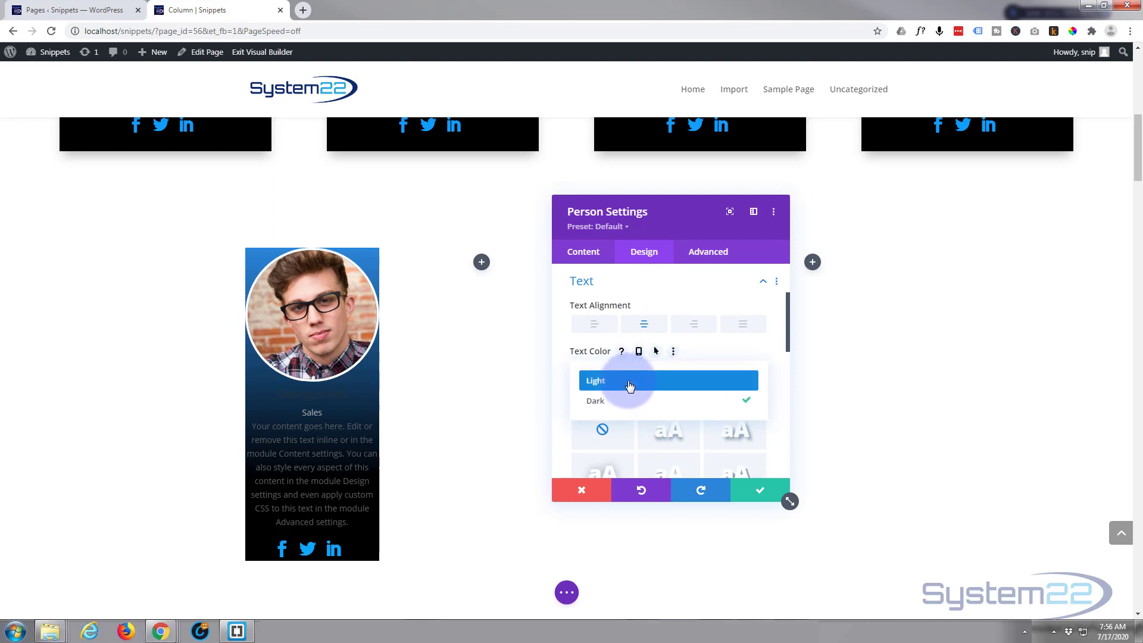
left_click(630, 384)
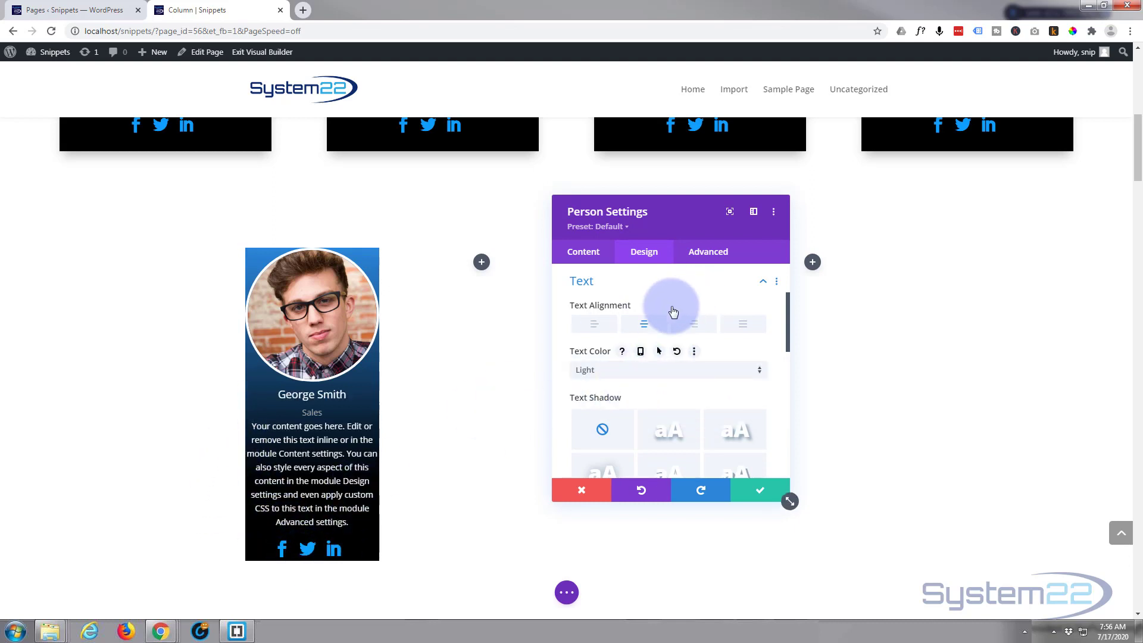
scroll(649, 312, "down", 1)
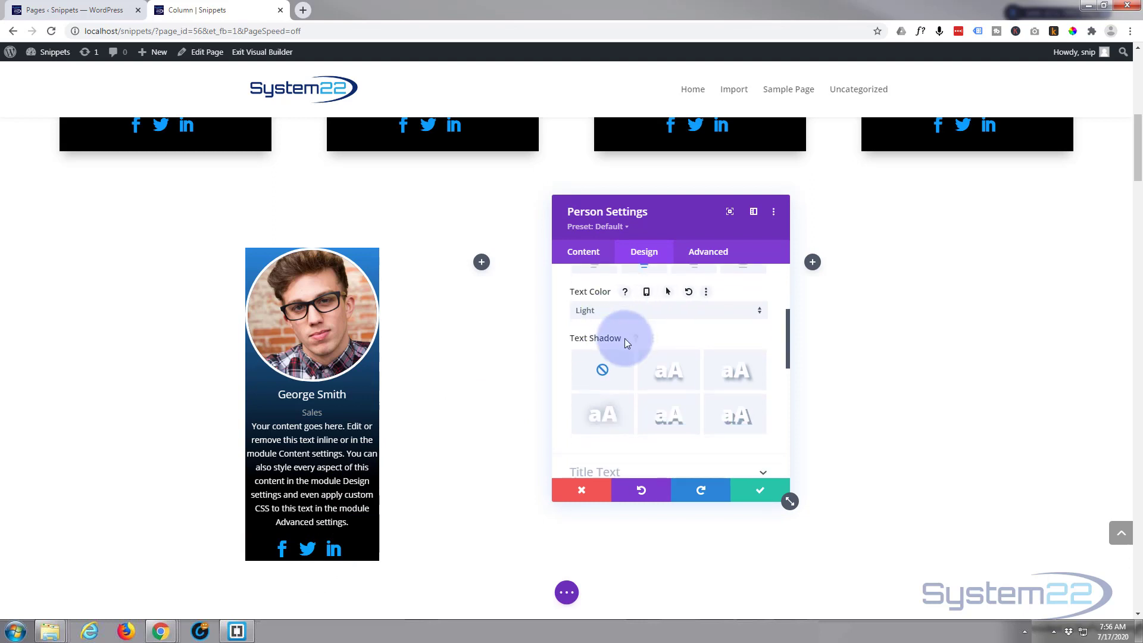
scroll(624, 339, "down", 3)
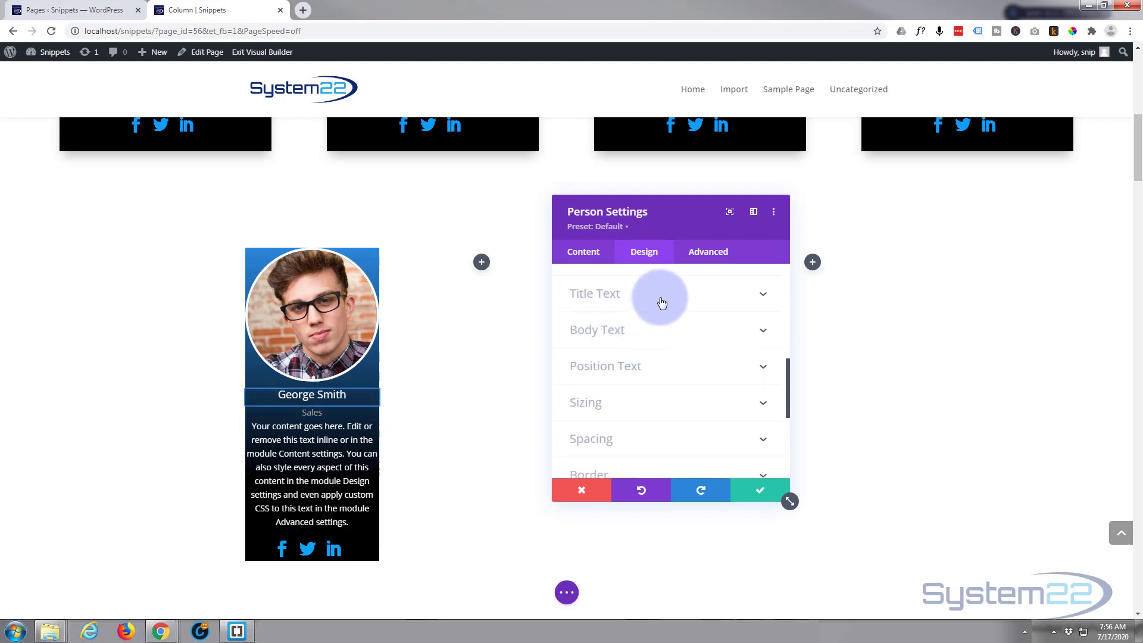
Make the person's name title uppercase with Semi Bold font weight.
left_click(658, 300)
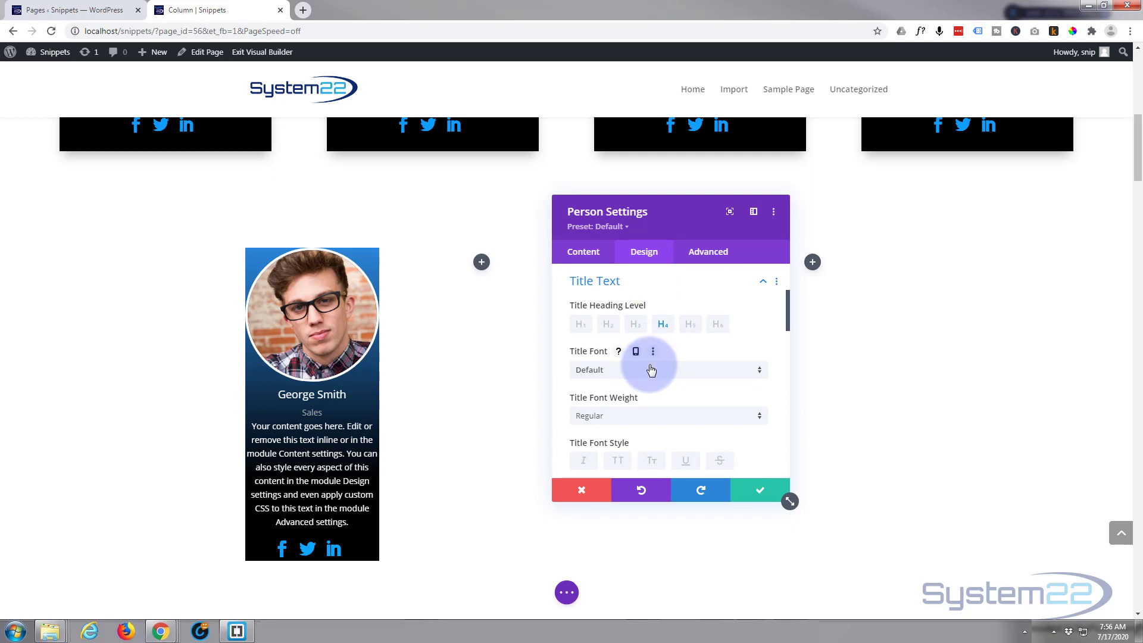
scroll(650, 365, "down", 1)
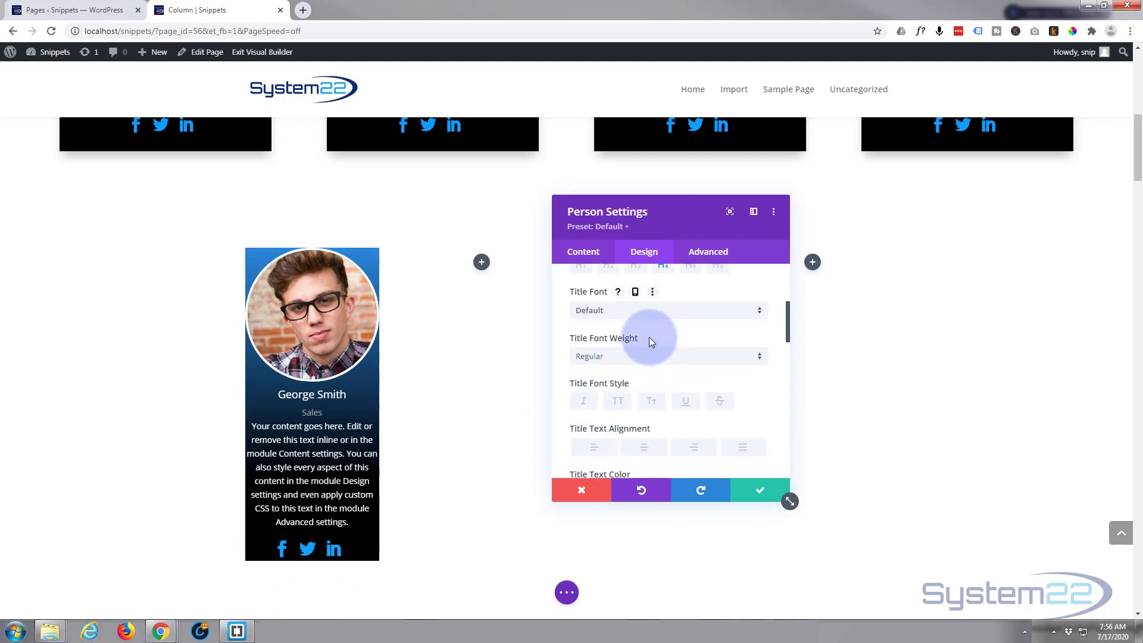
left_click(617, 403)
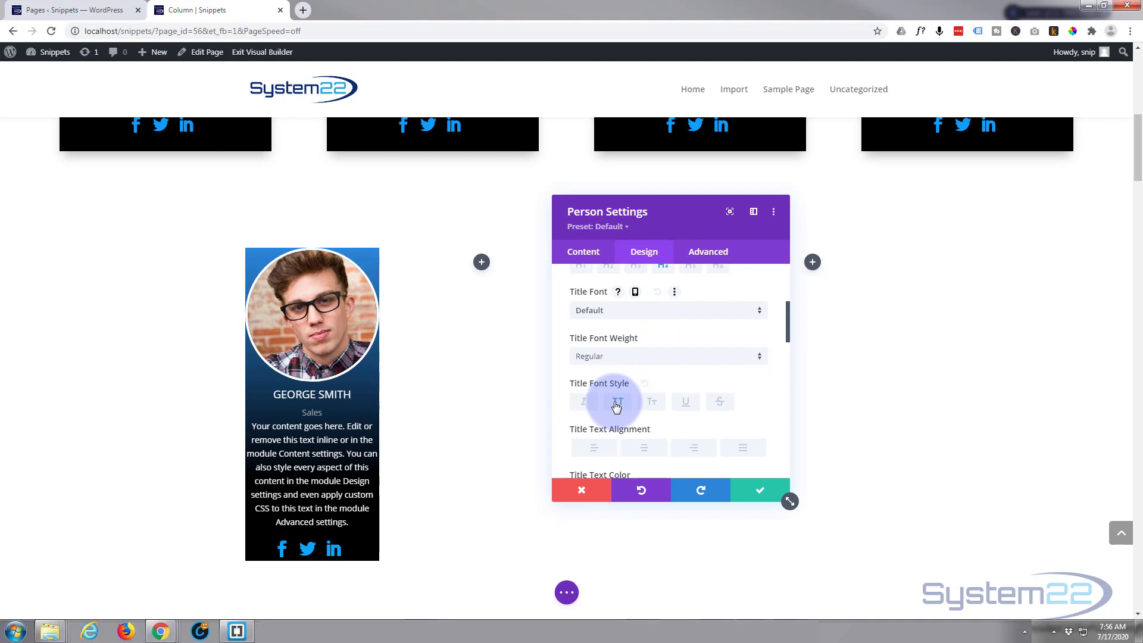
left_click(639, 357)
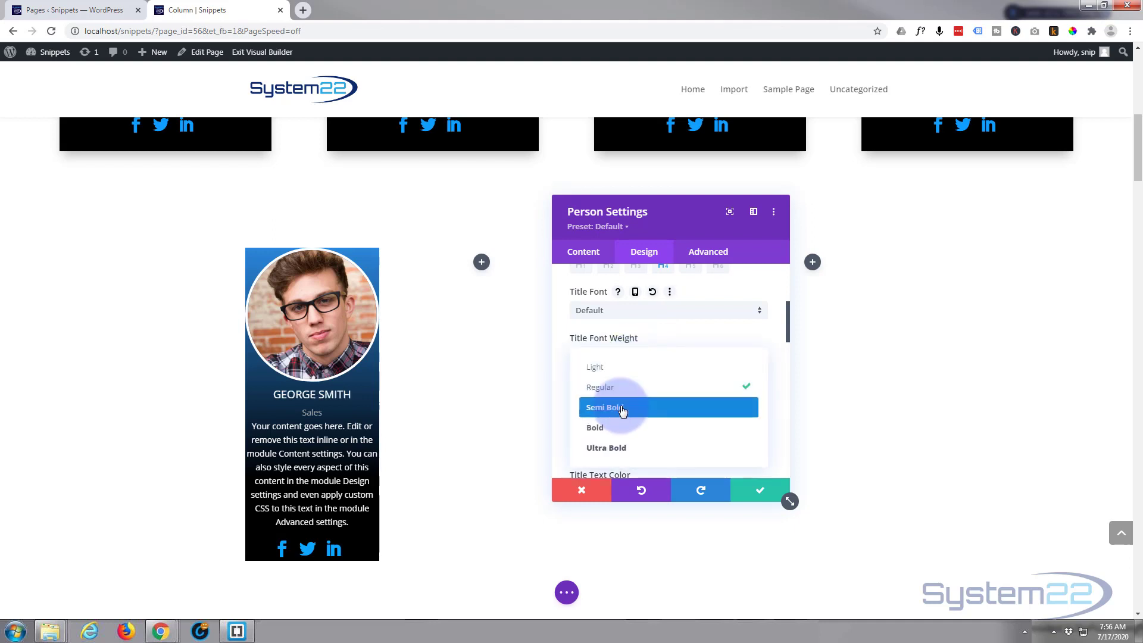
left_click(622, 408)
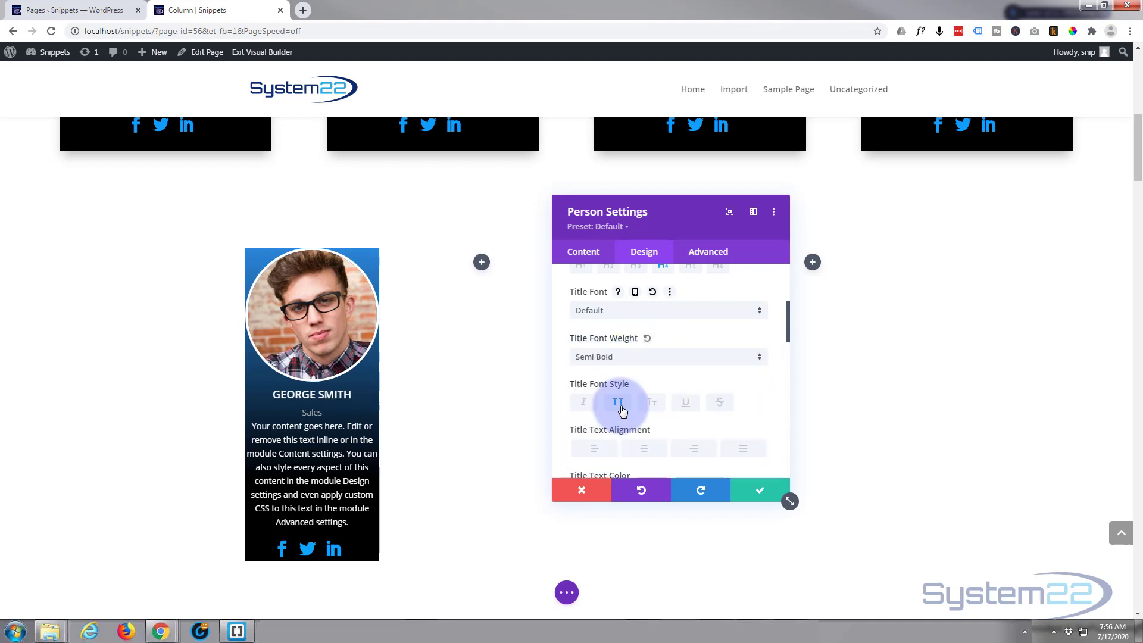
left_click(647, 310)
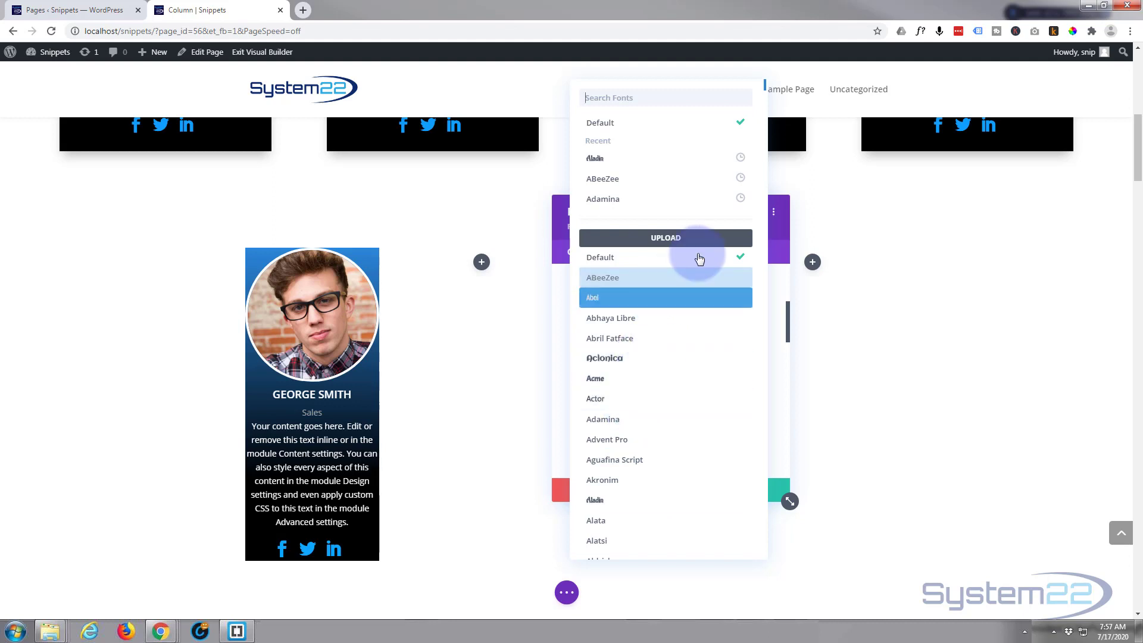
left_click(783, 172)
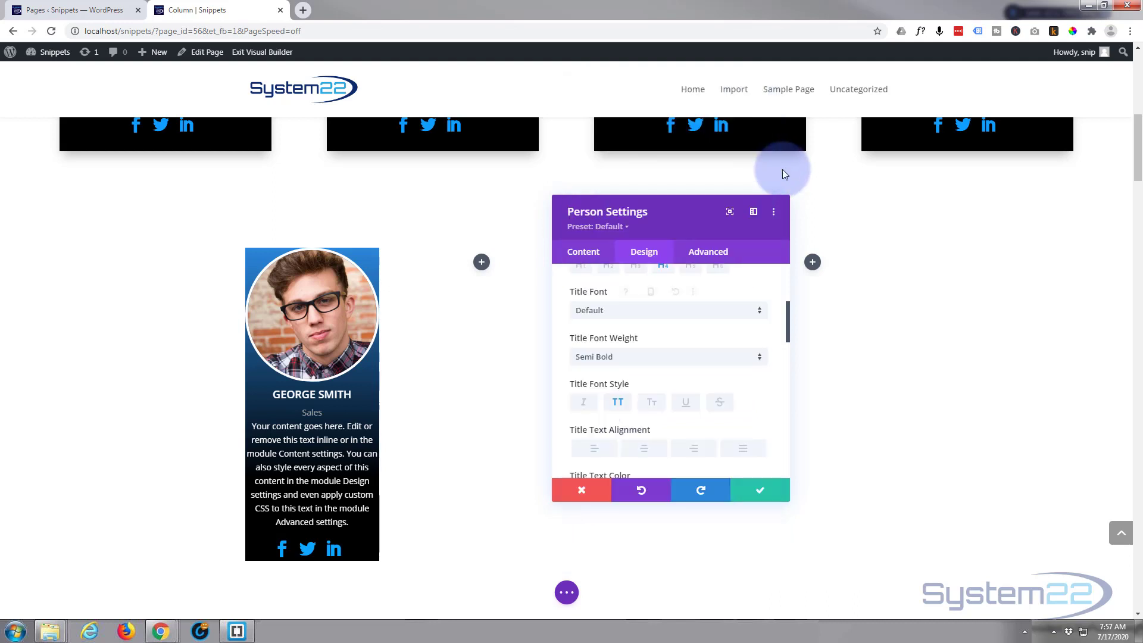
Enlarge the name to 20px and paste the icon blue as its text colour.
left_click(649, 405)
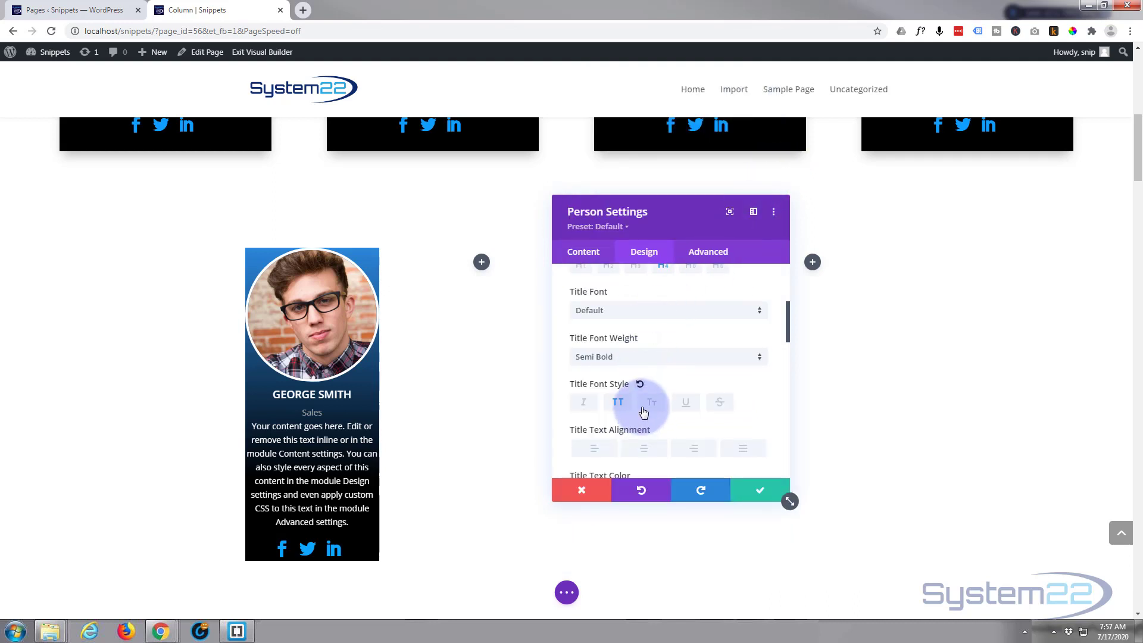
scroll(643, 411, "down", 3)
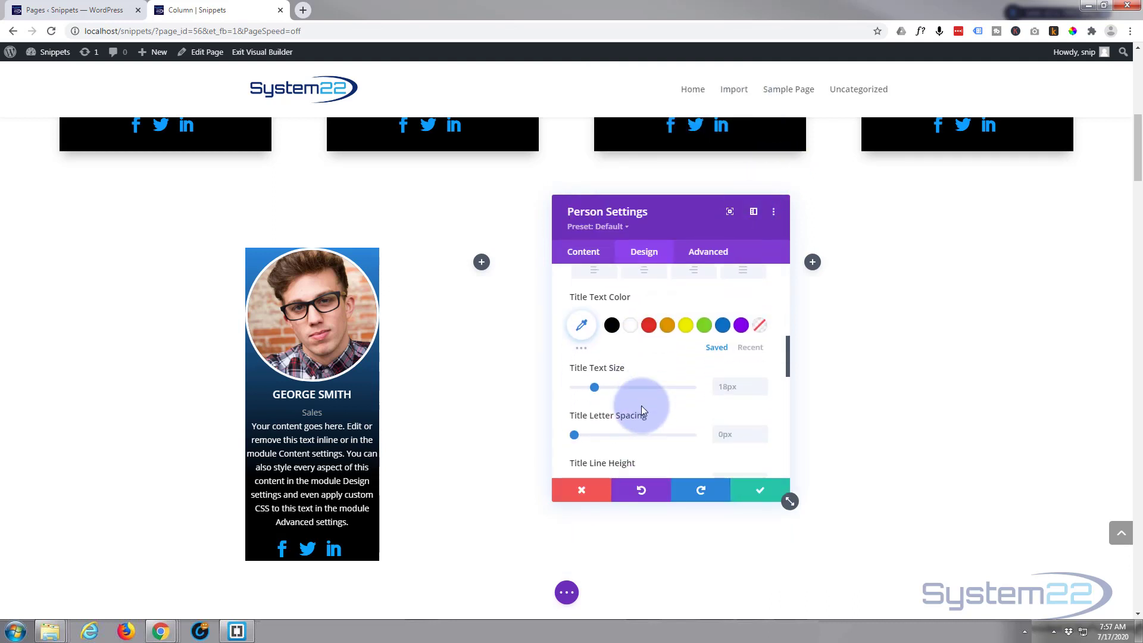
left_click_drag(597, 389, 599, 389)
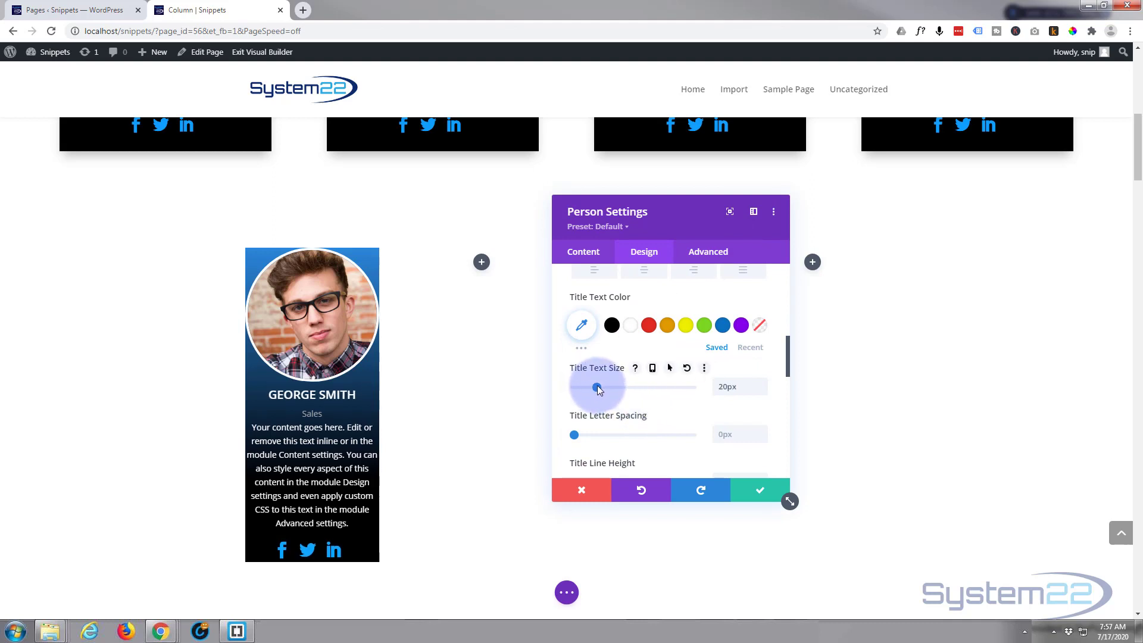
right_click(582, 330)
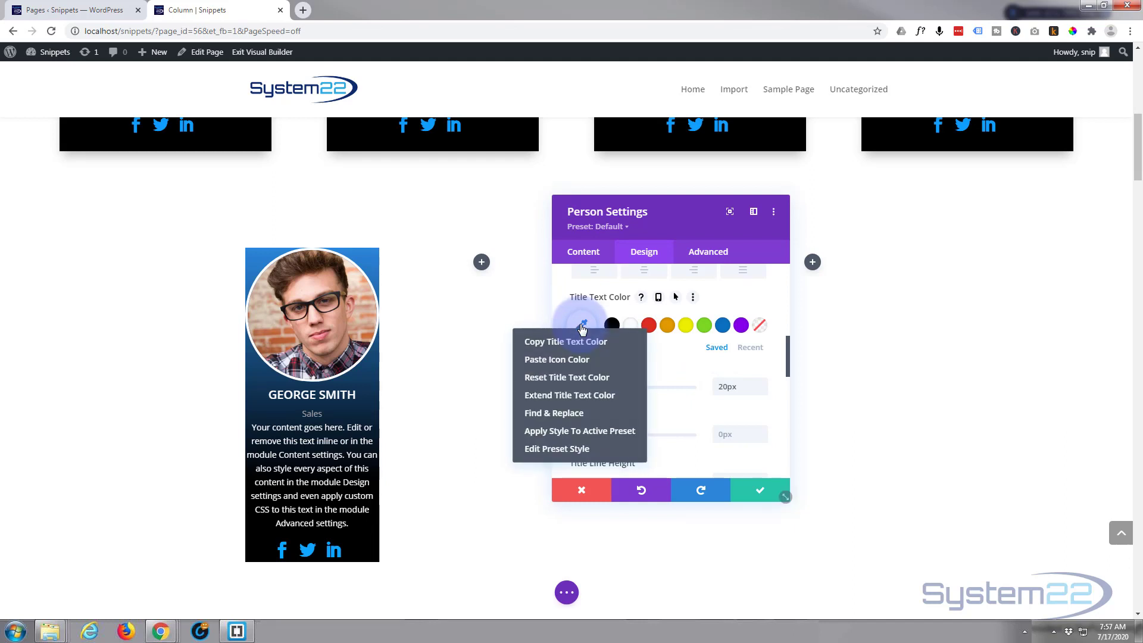
left_click(563, 365)
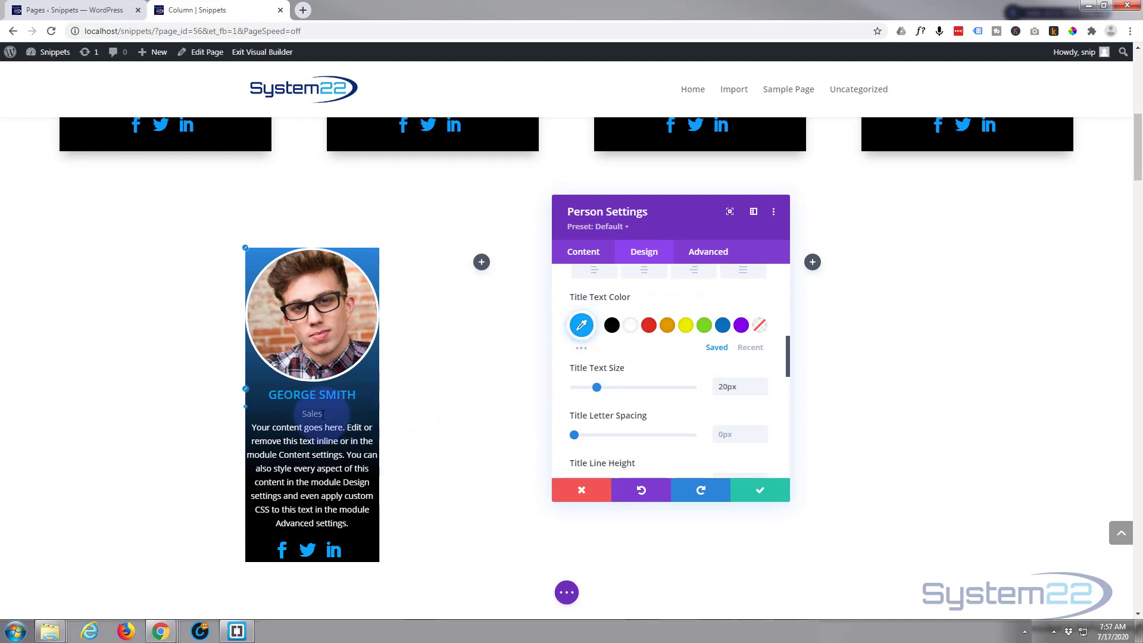
scroll(615, 384, "down", 1)
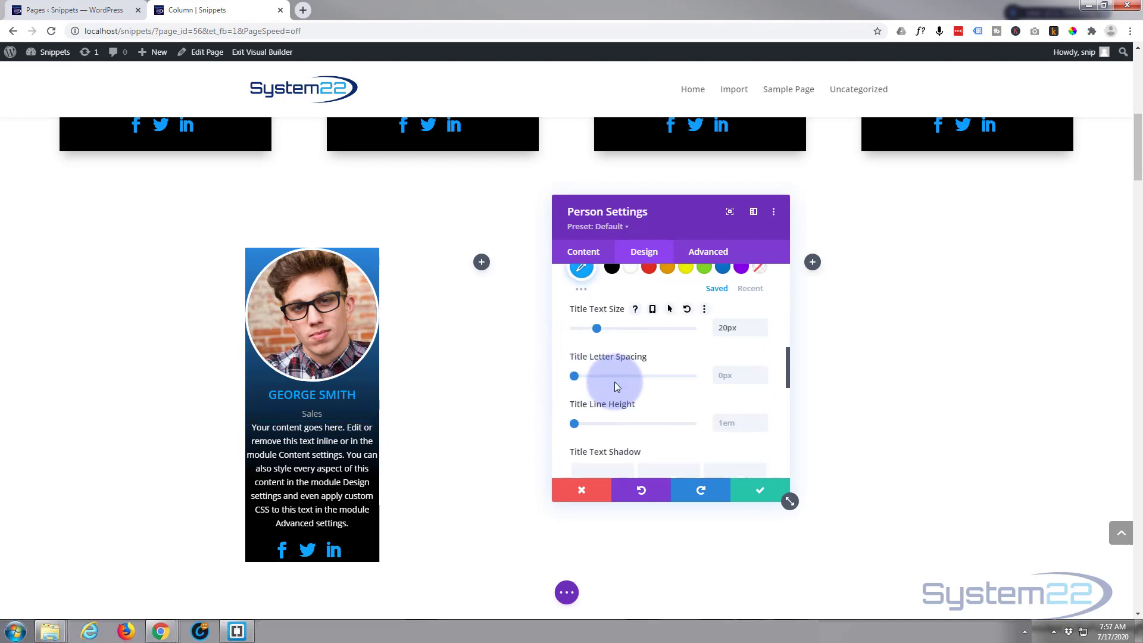
scroll(615, 381, "down", 3)
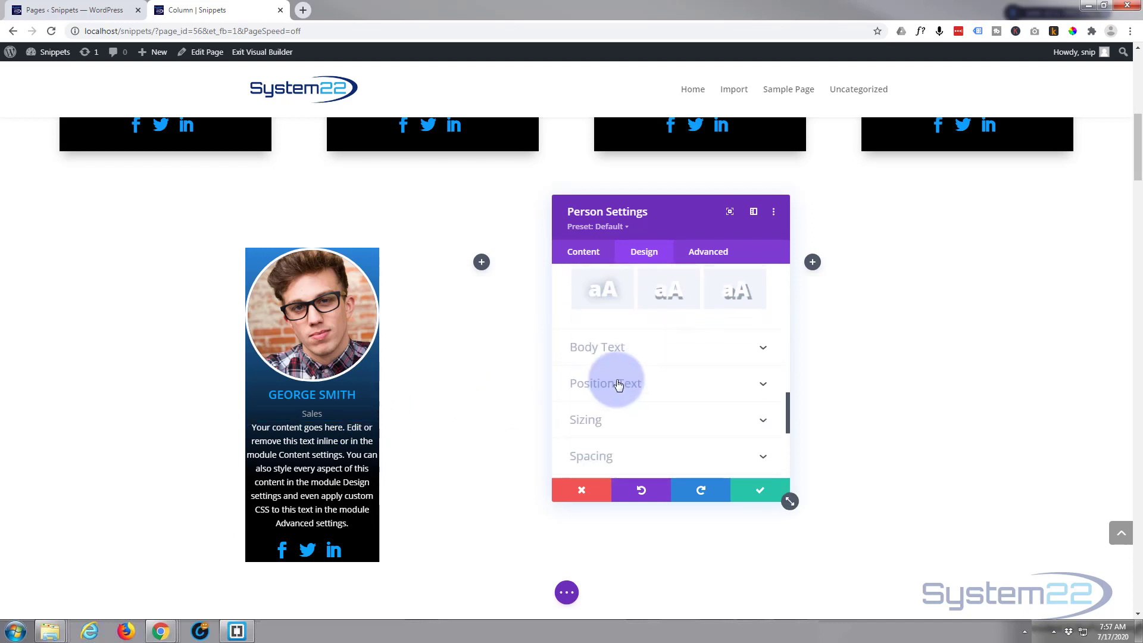
Paste the icon blue into the Sales position text colour and size it to 20px.
left_click(656, 384)
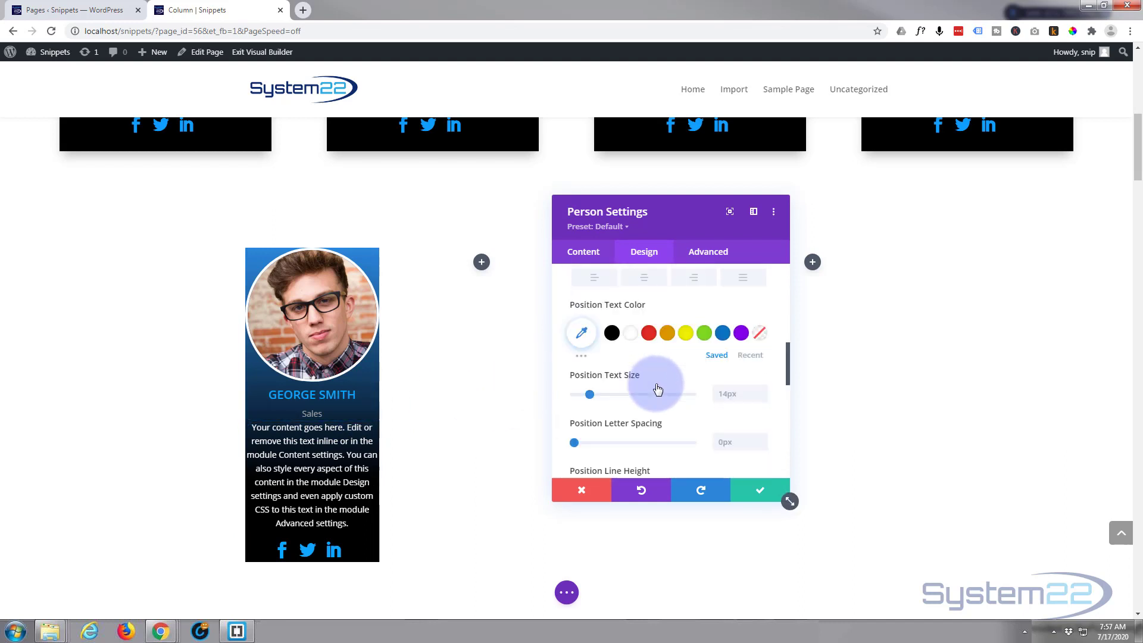
scroll(649, 348, "down", 2)
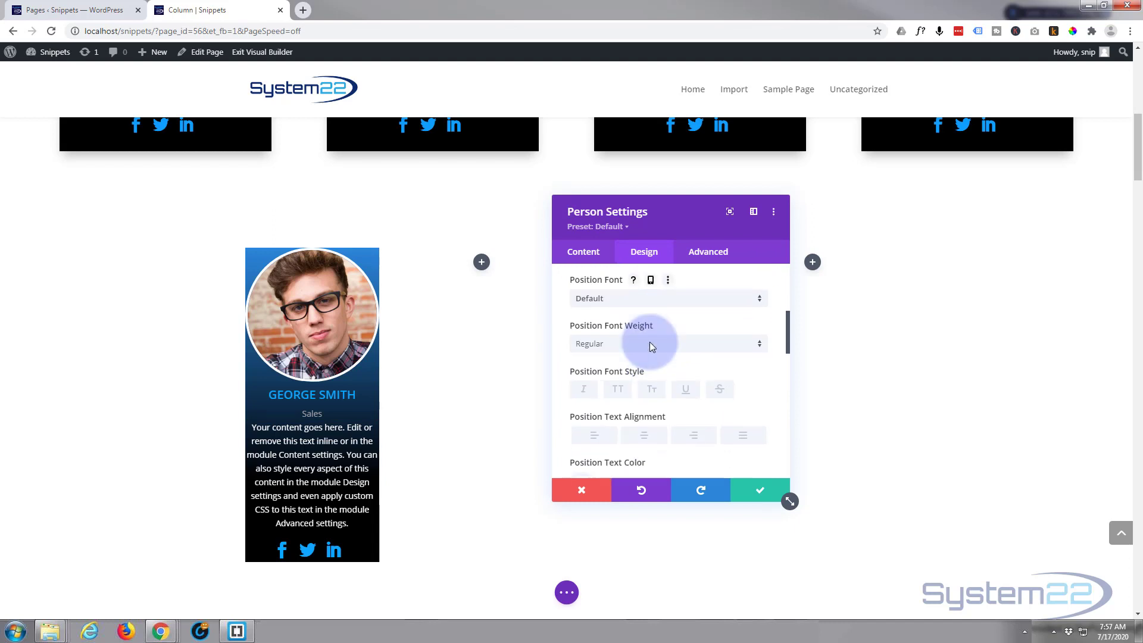
right_click(583, 340)
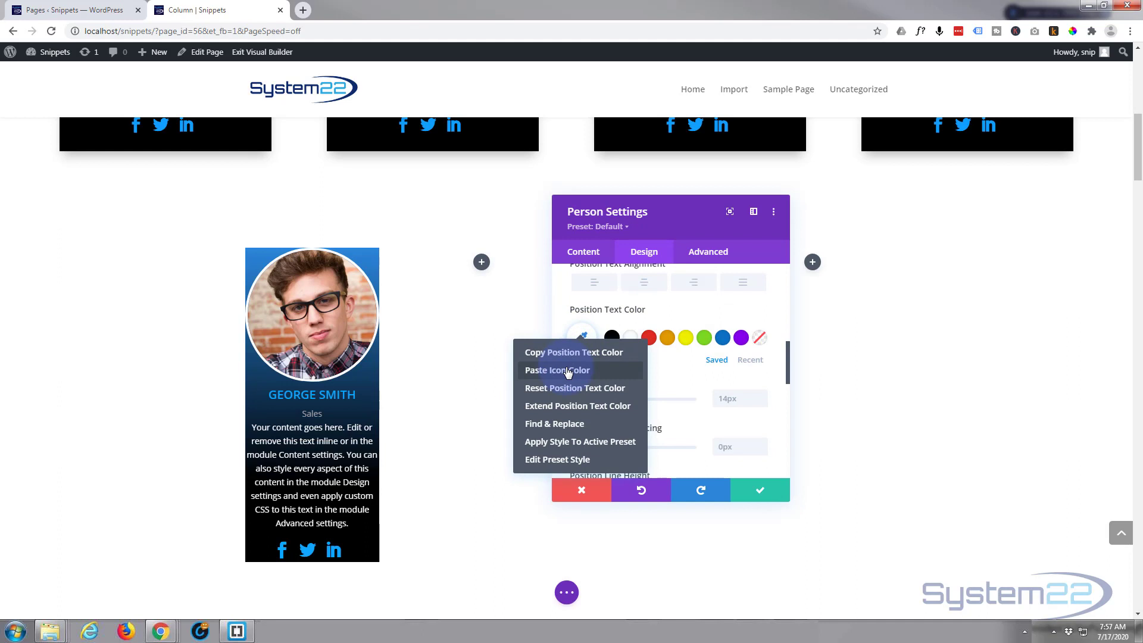
left_click(567, 371)
scroll(625, 384, "down", 1)
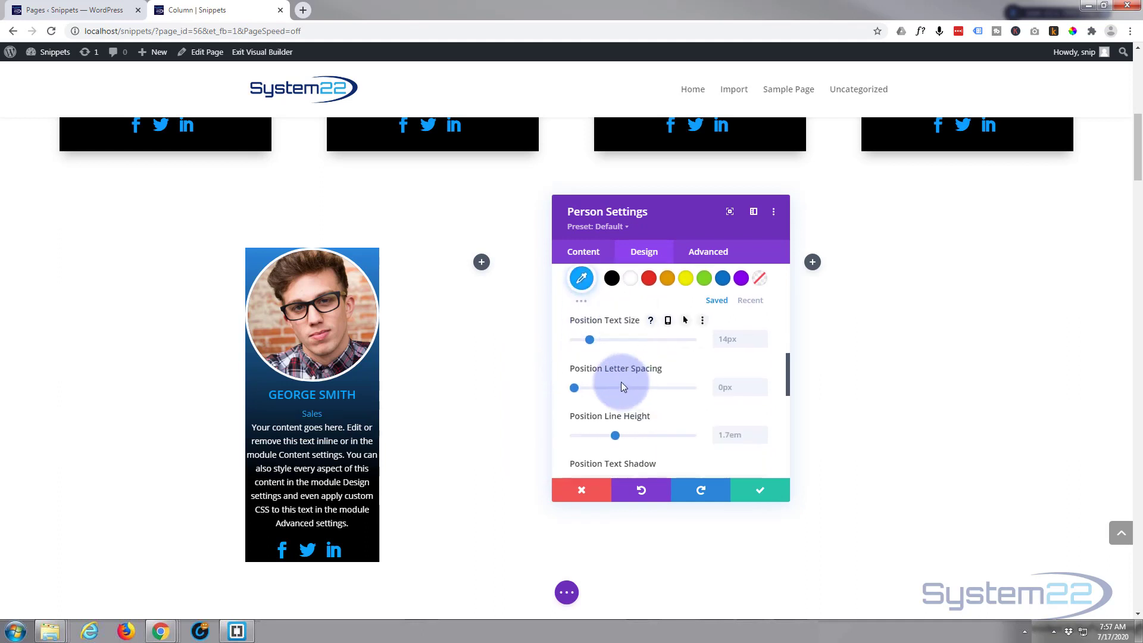
left_click_drag(589, 342, 596, 337)
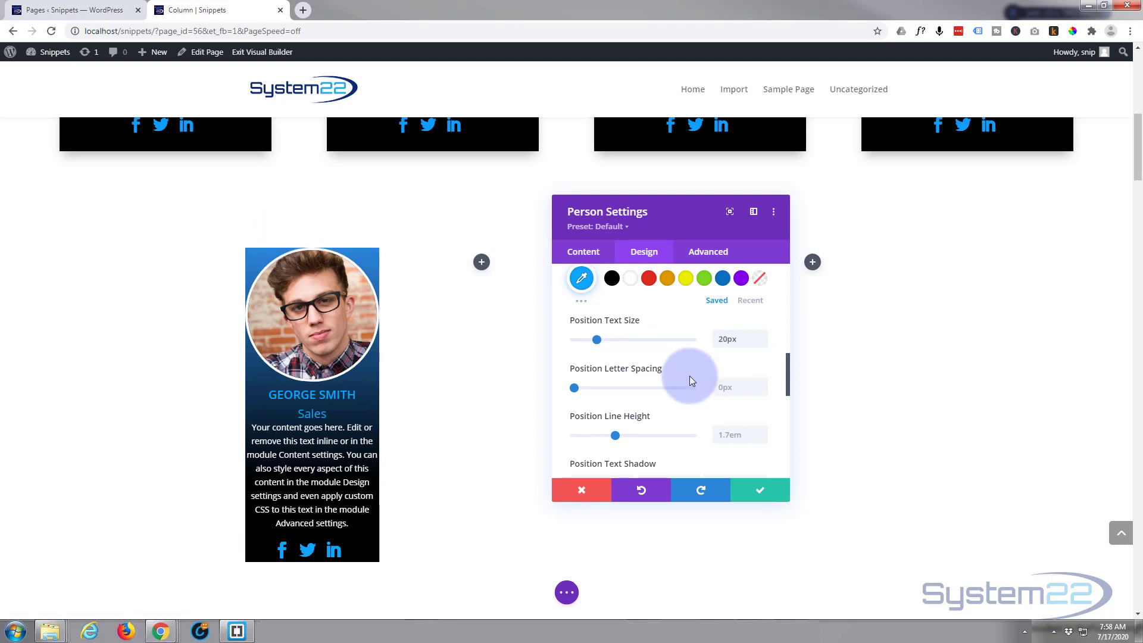
Give the person card 25px padding on top, bottom, left and right.
scroll(692, 377, "down", 4)
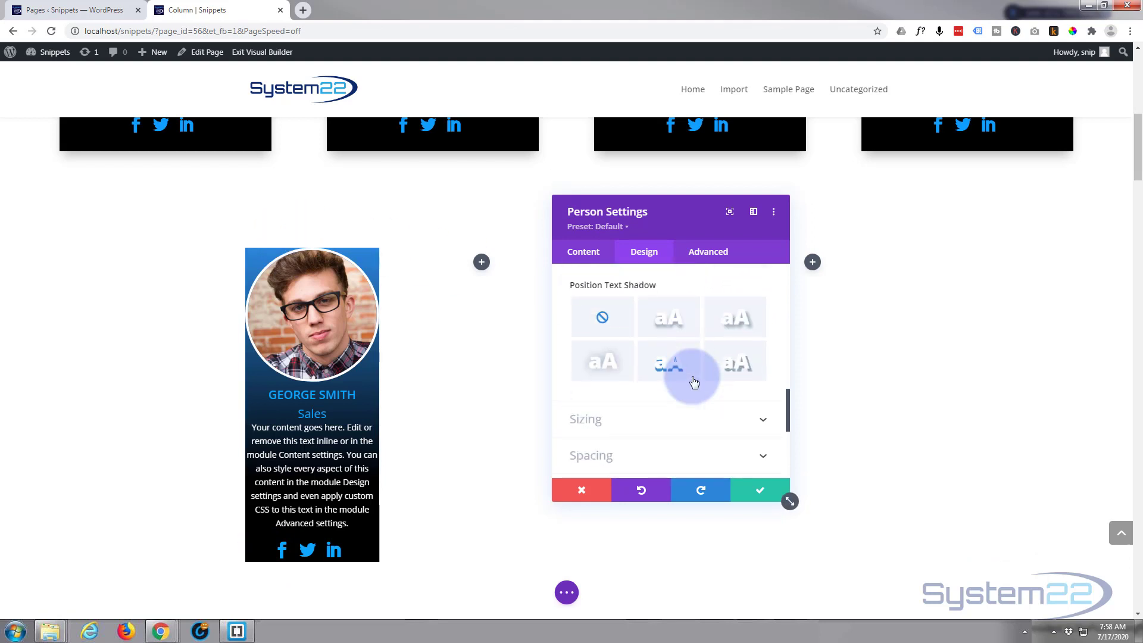
scroll(690, 369, "down", 1)
left_click(683, 340)
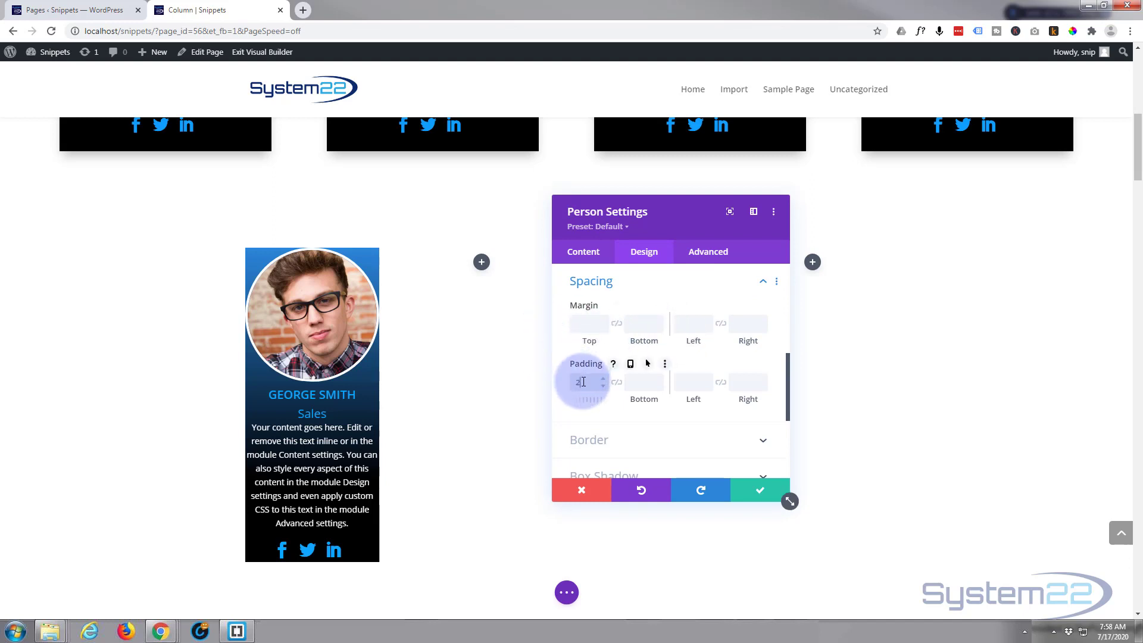
type("px")
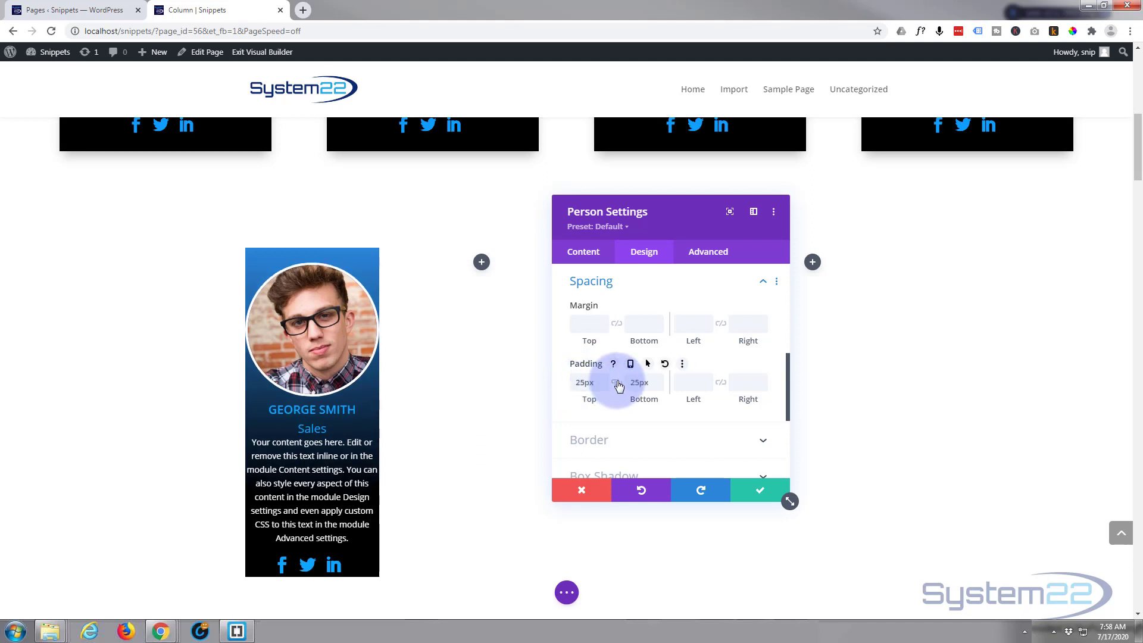
left_click(618, 383)
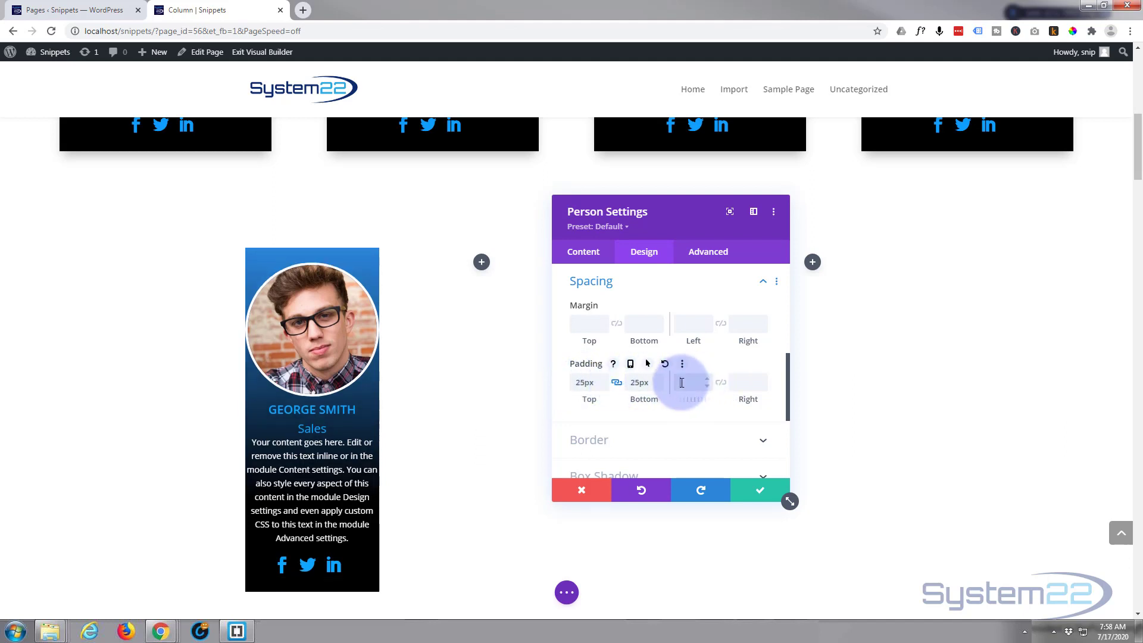
left_click(684, 379)
type("25px")
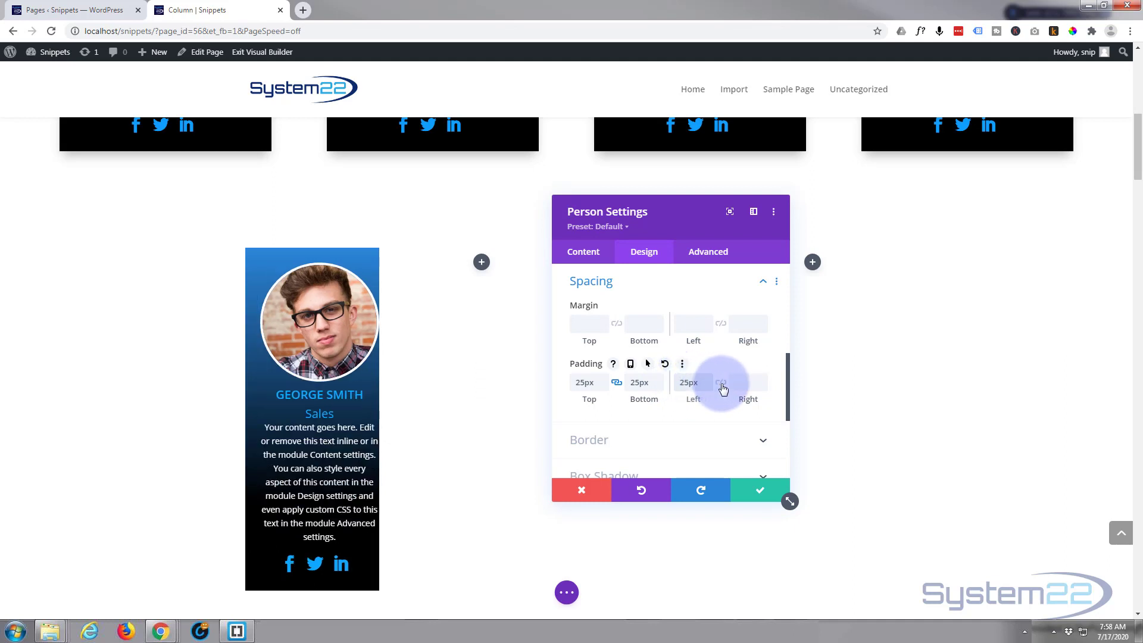
left_click(723, 389)
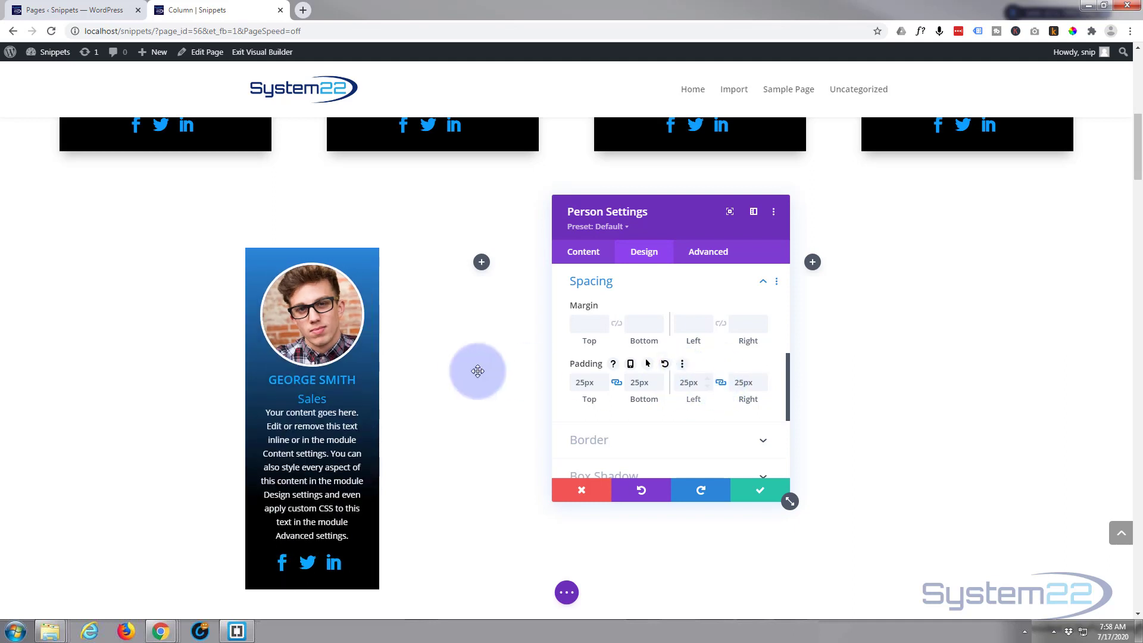
scroll(470, 369, "down", 2)
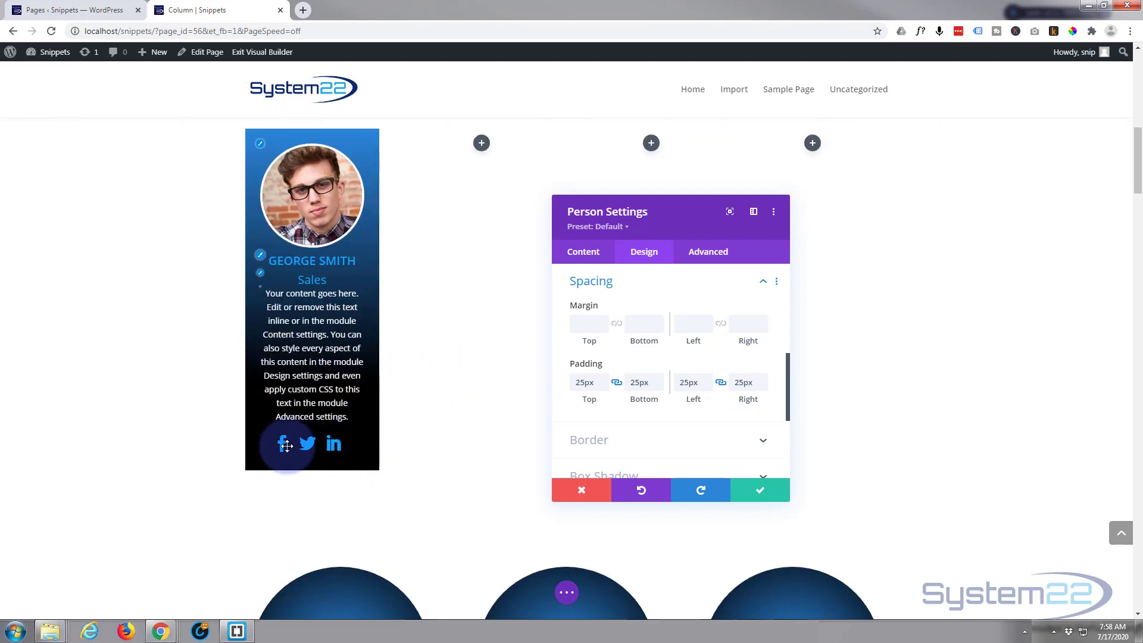
scroll(366, 369, "up", 2)
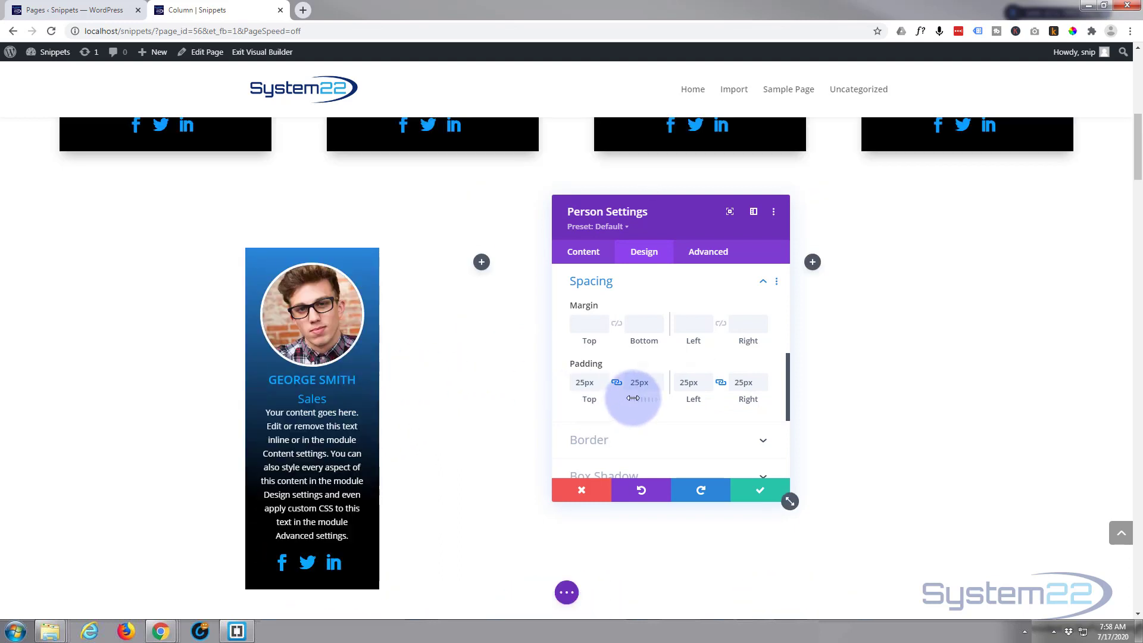
scroll(634, 395, "down", 1)
Apply the fourth Box Shadow preset to the card and save its settings.
left_click(696, 426)
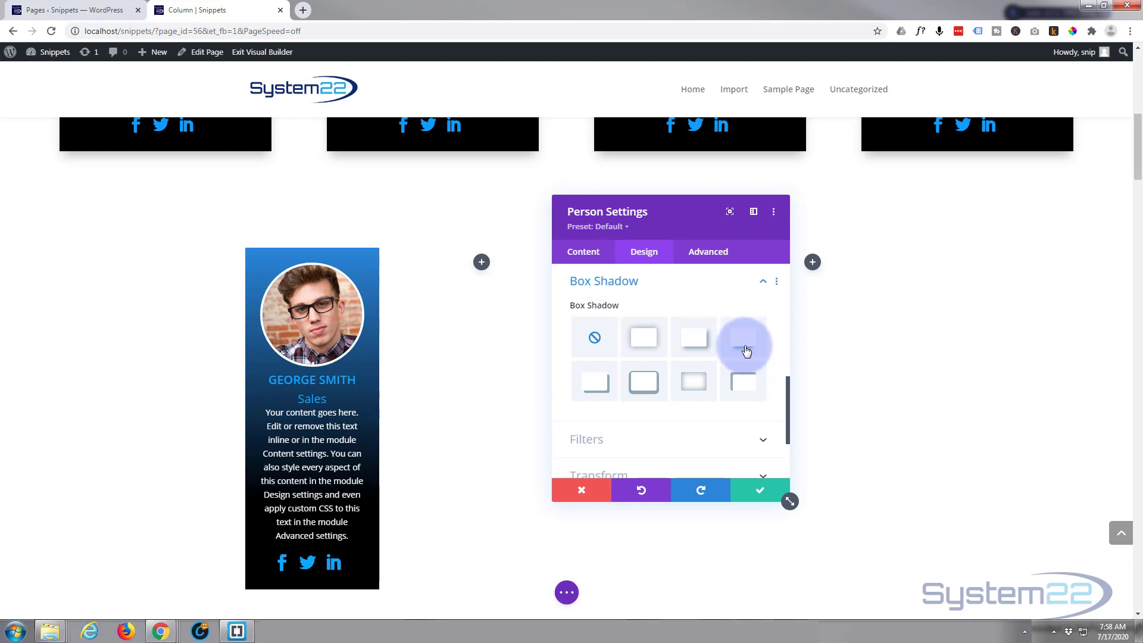
left_click(748, 346)
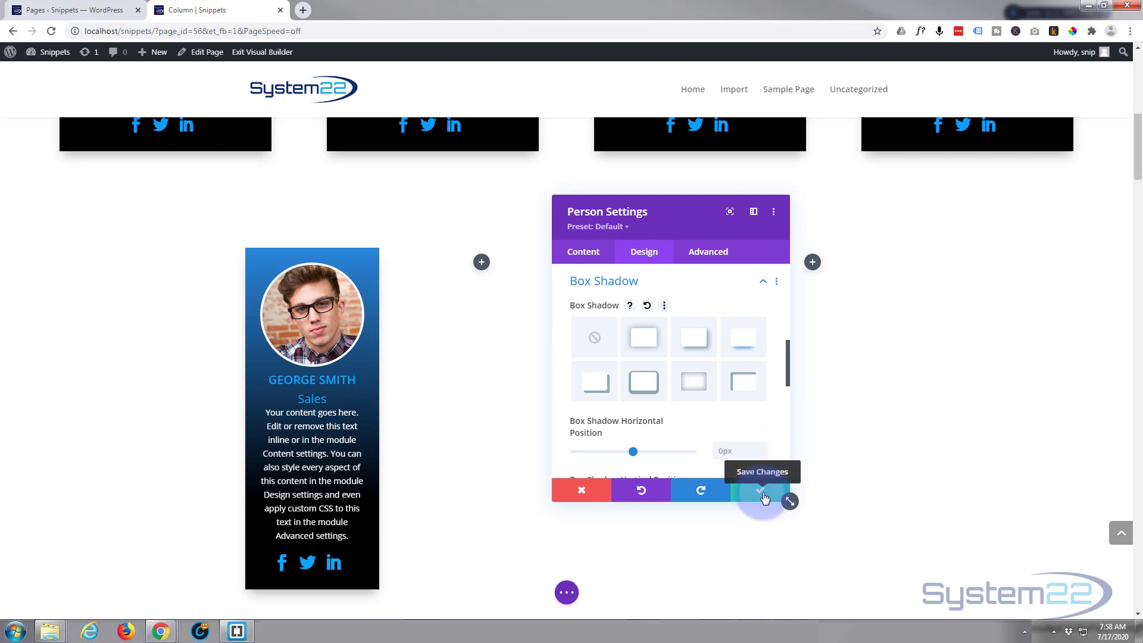
left_click(764, 498)
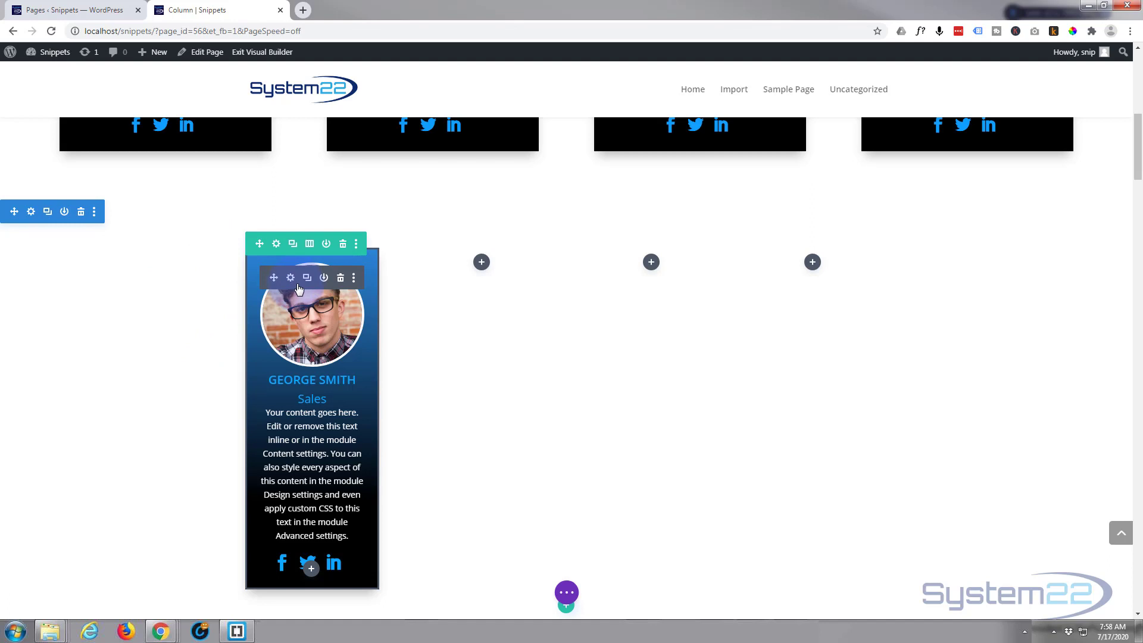
Set the card row's Width and Max Width to 100%.
left_click(276, 244)
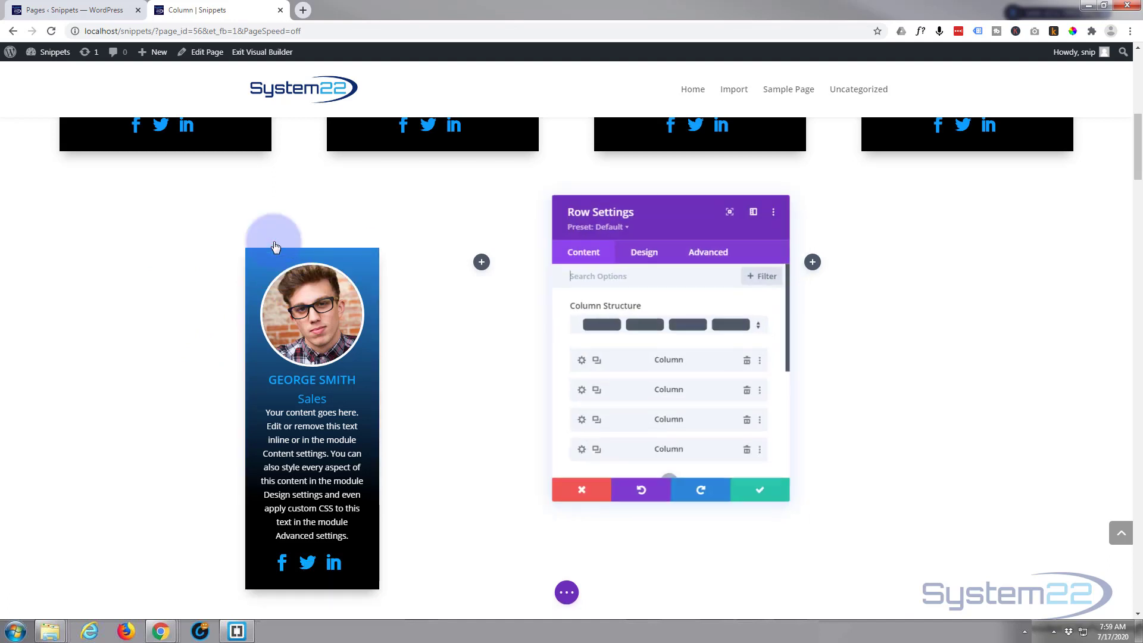
left_click(644, 252)
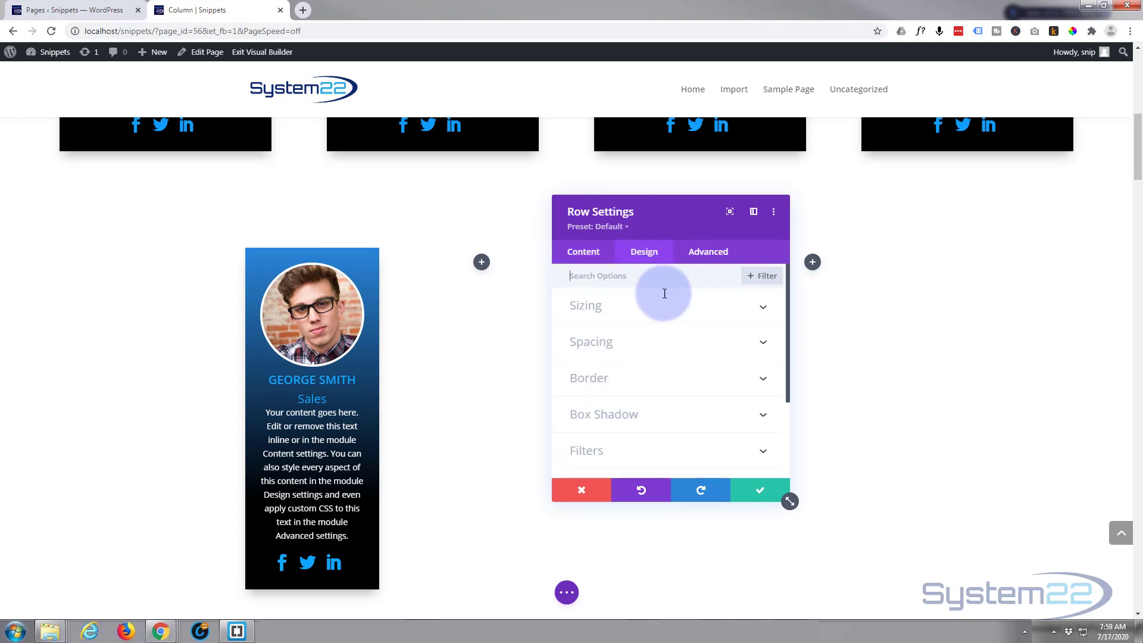
left_click(687, 317)
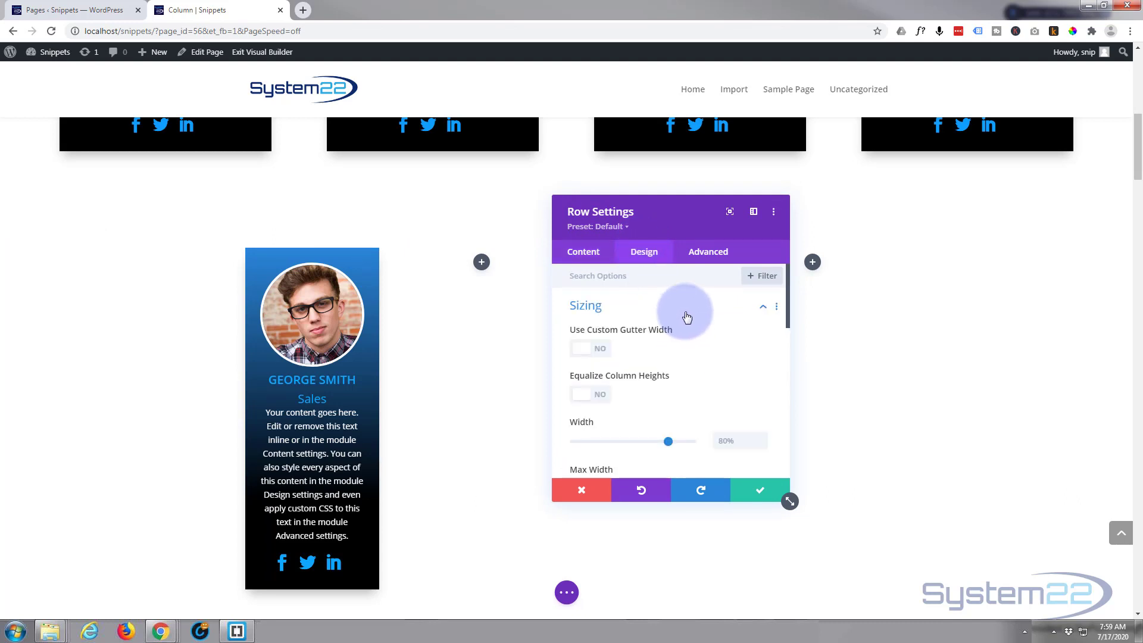
scroll(688, 315, "down", 2)
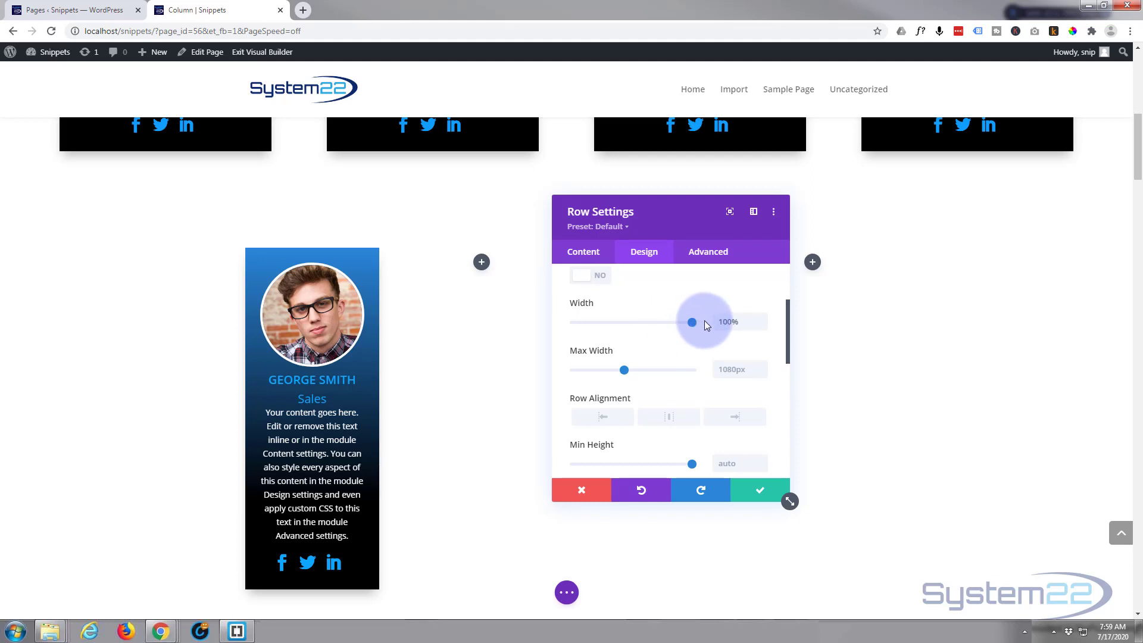
left_click_drag(747, 321, 716, 323)
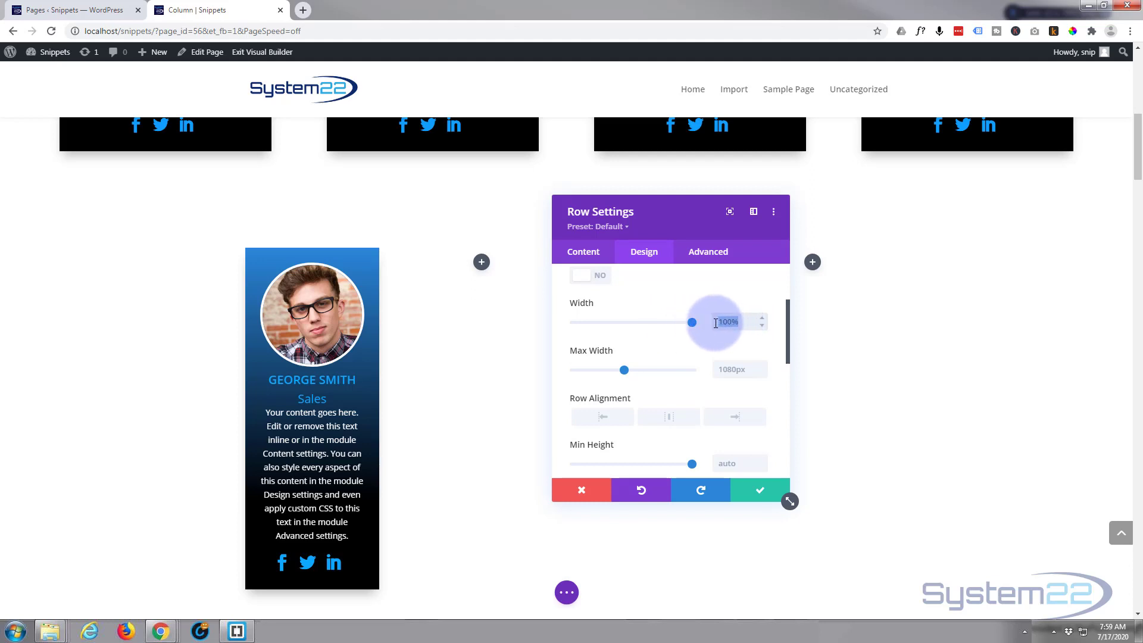
left_click(732, 368)
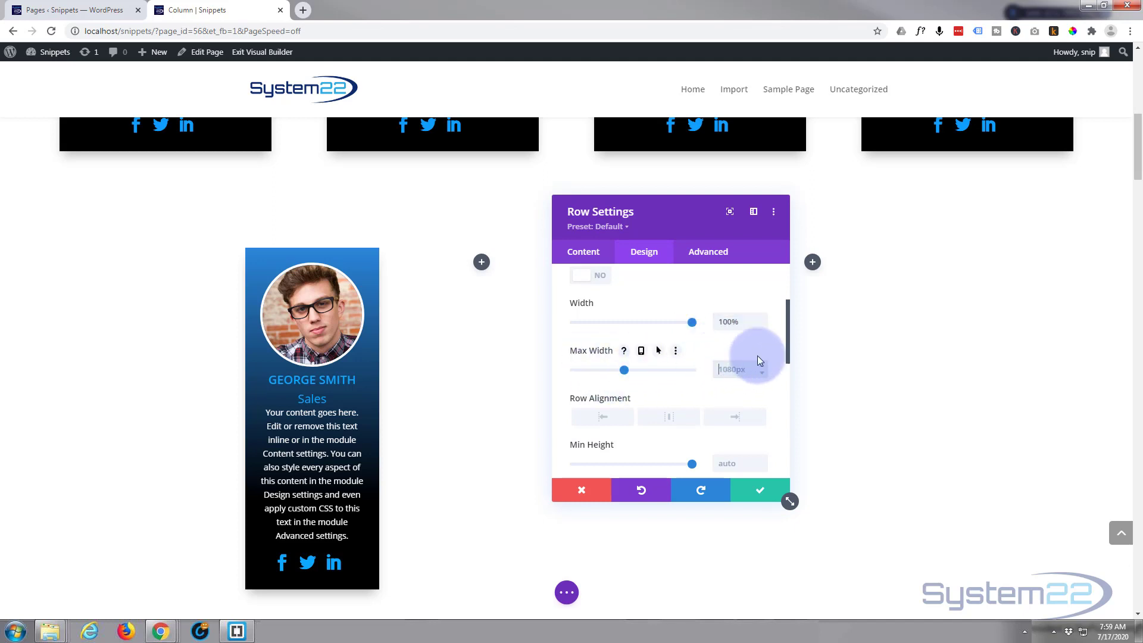
type("100%")
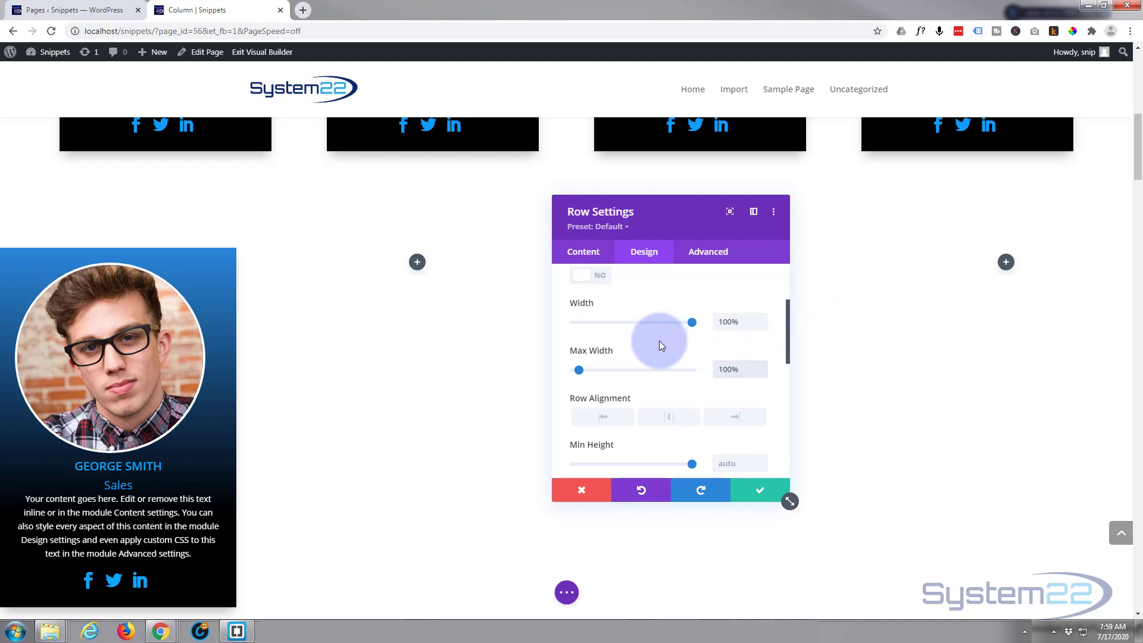
Give the row linked 100px left and right padding and save the row settings.
scroll(659, 341, "down", 3)
scroll(659, 340, "down", 2)
left_click(658, 306)
scroll(658, 306, "down", 3)
scroll(659, 306, "up", 3)
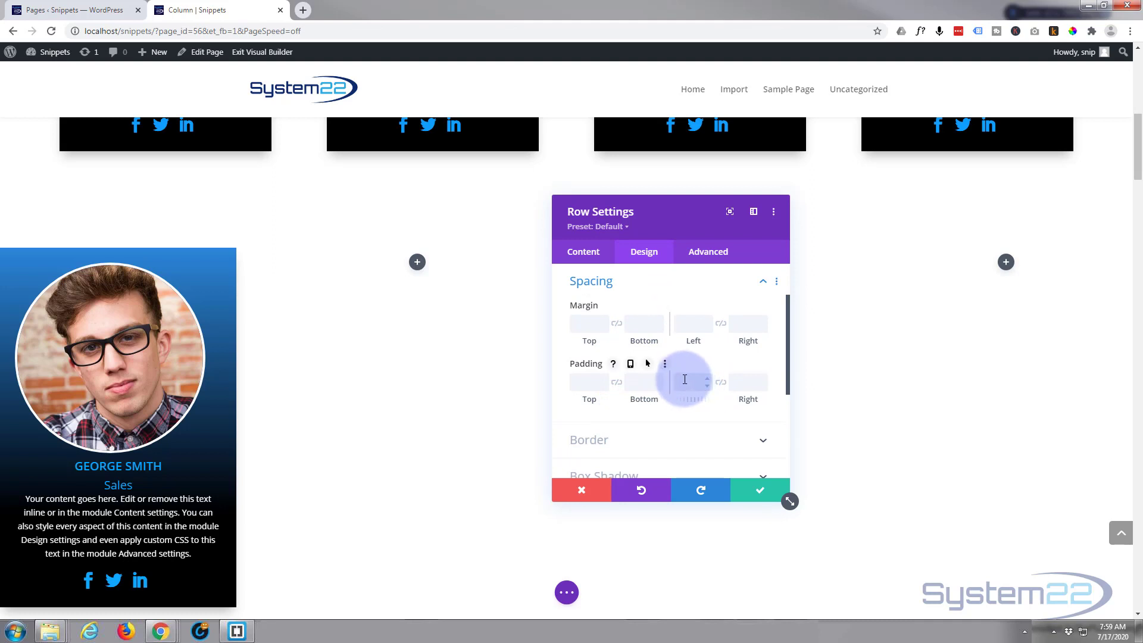
left_click(708, 369)
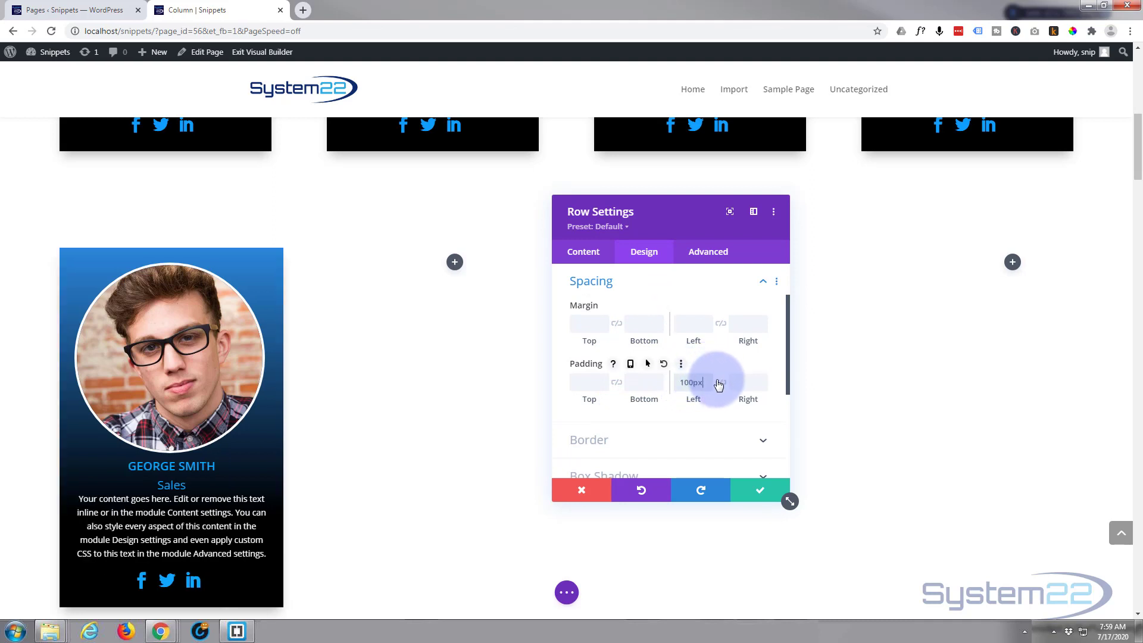
left_click(719, 386)
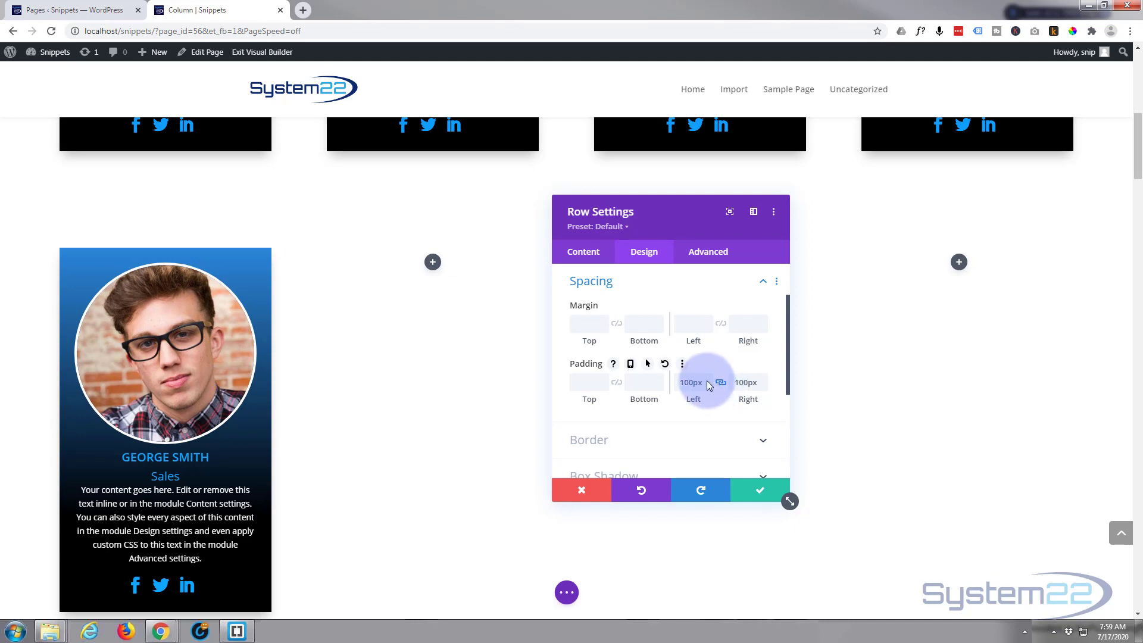
scroll(745, 402, "down", 2)
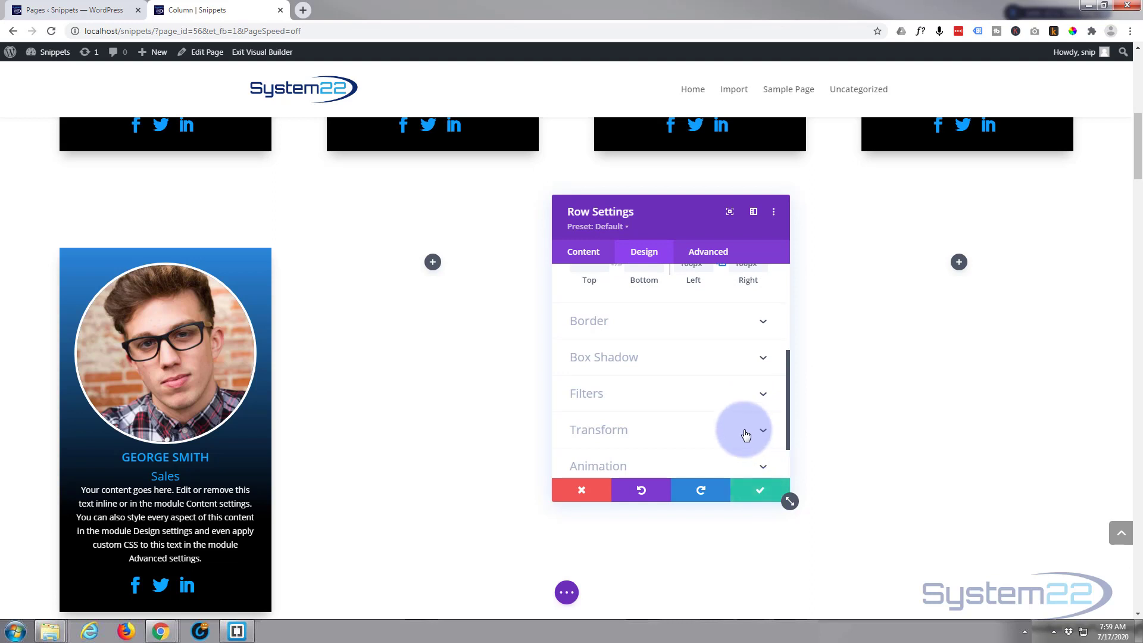
left_click(756, 487)
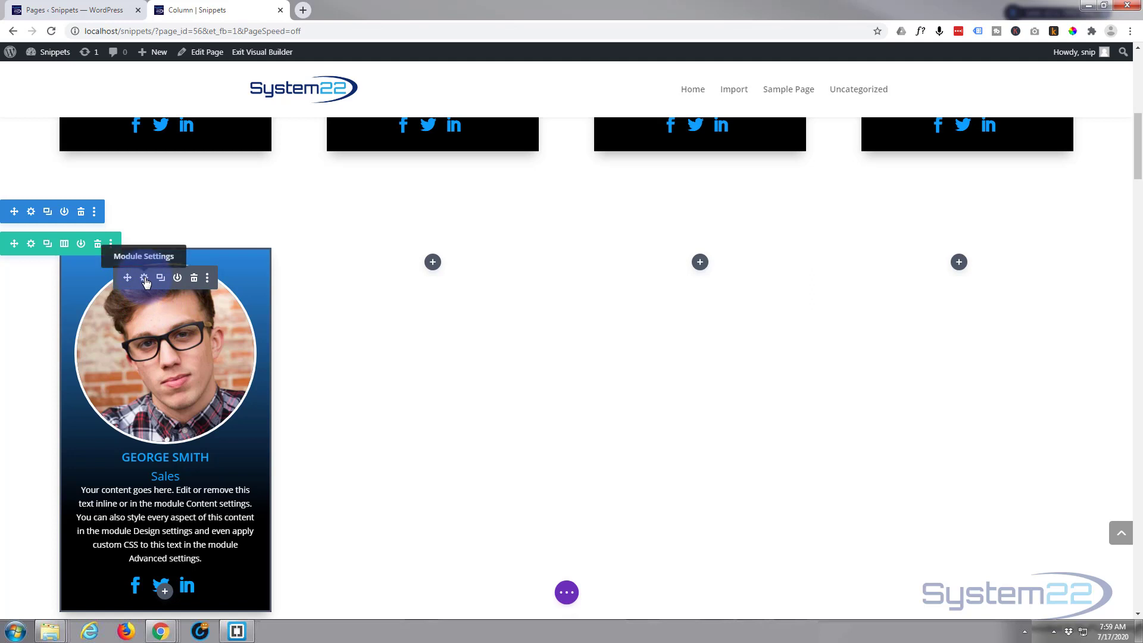
Copy the finished person card into the second, third and fourth columns.
left_click(145, 281)
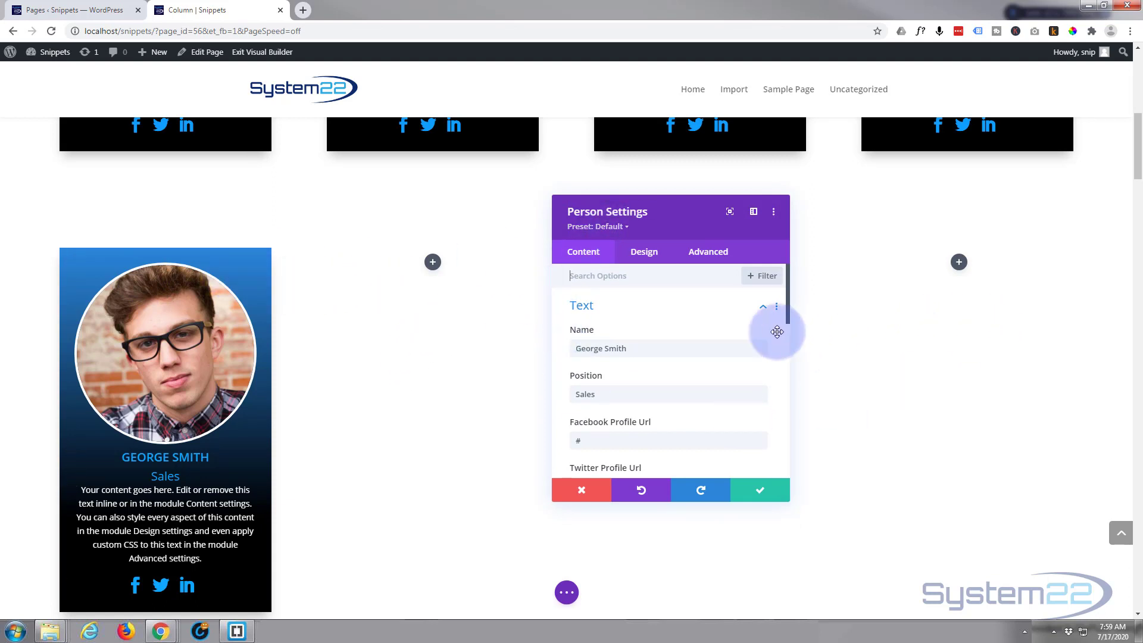
left_click(758, 492)
mouse_move(164, 286)
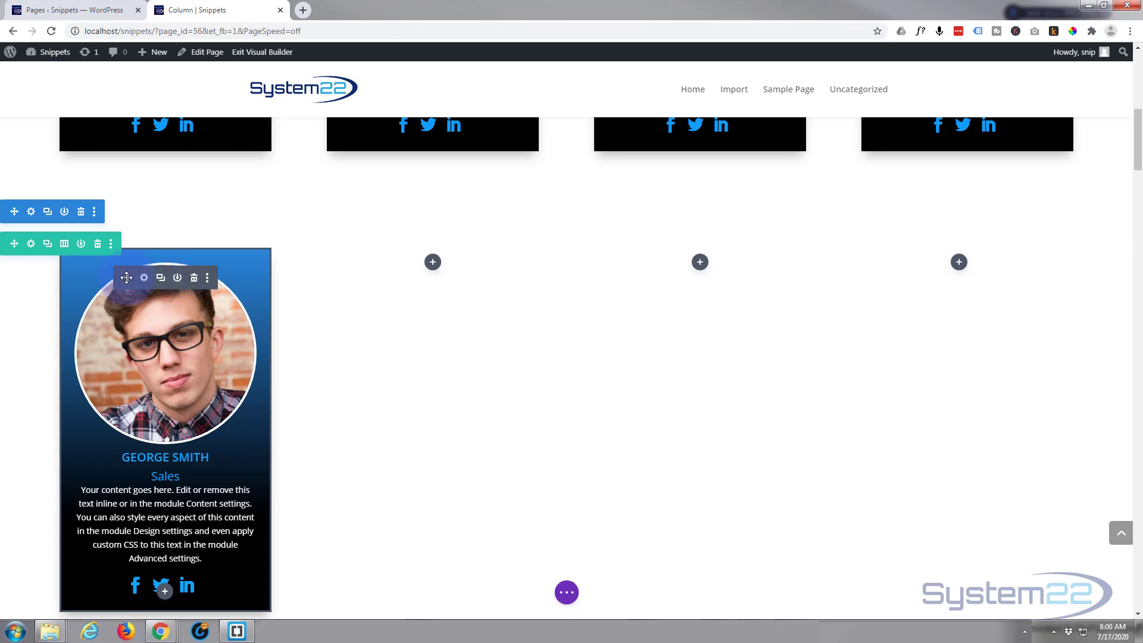
left_click_drag(127, 279, 431, 280)
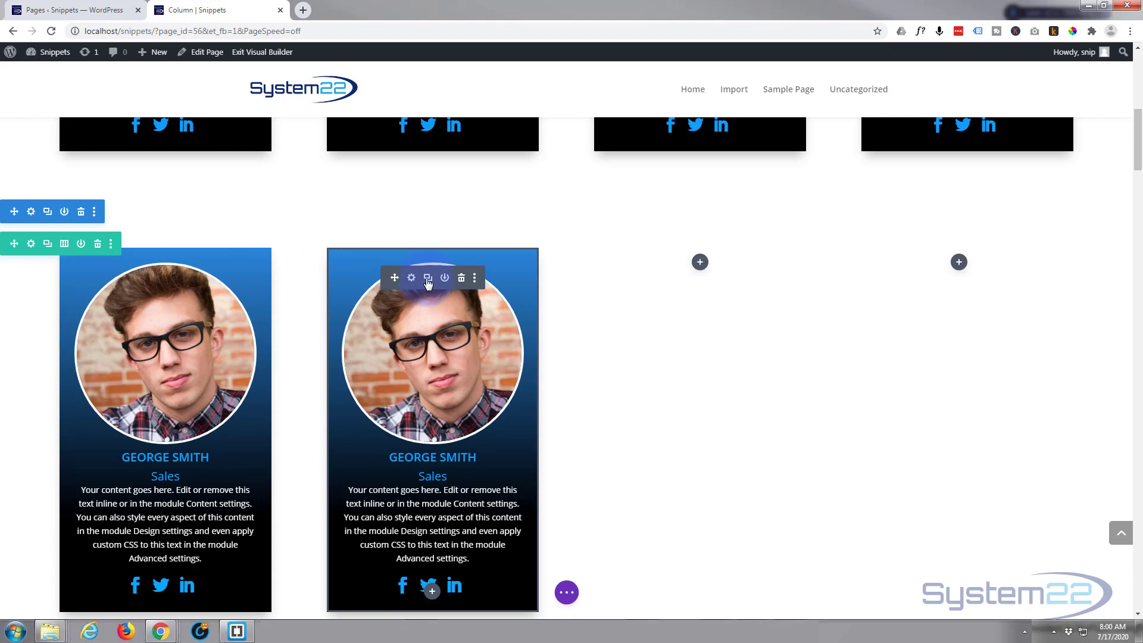
left_click_drag(415, 277, 659, 281)
mouse_move(691, 279)
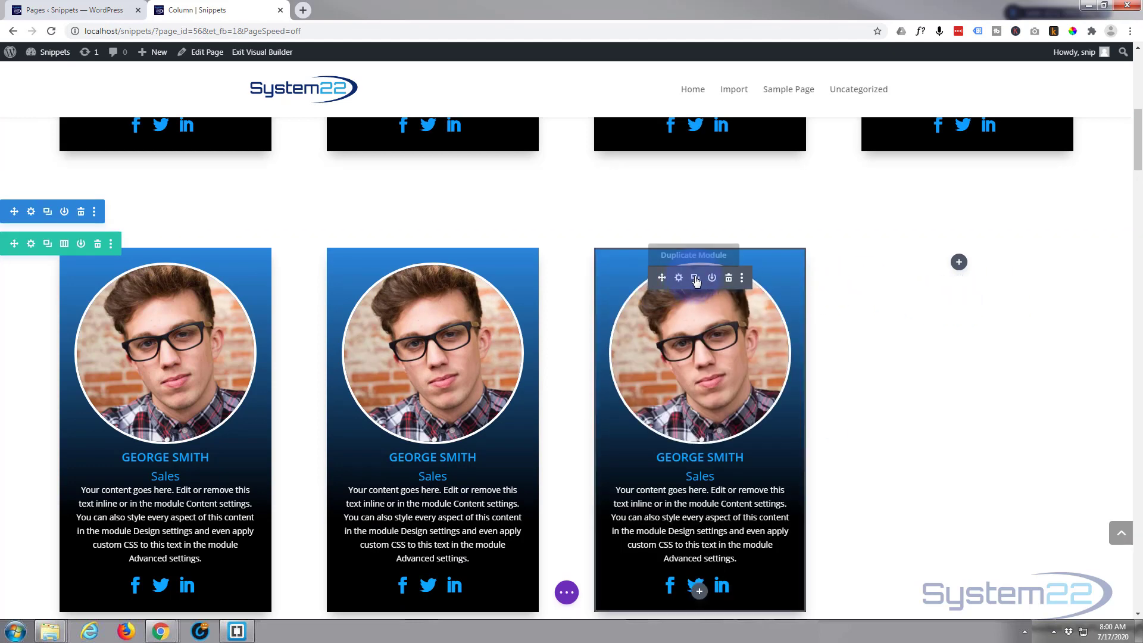
left_click_drag(661, 278, 949, 320)
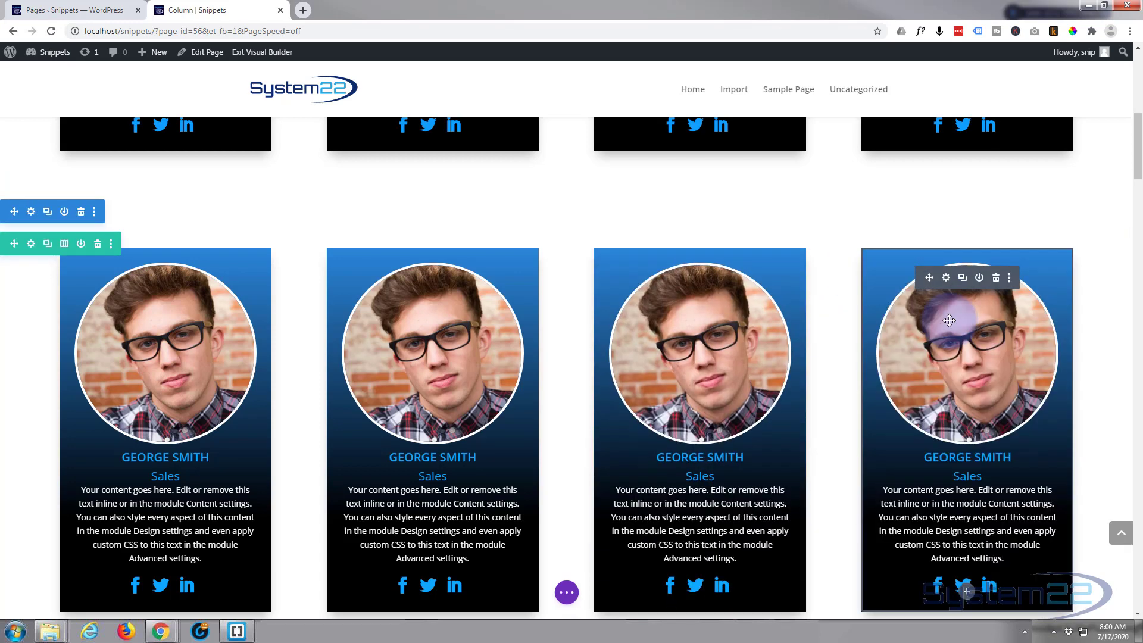
scroll(949, 320, "down", 1)
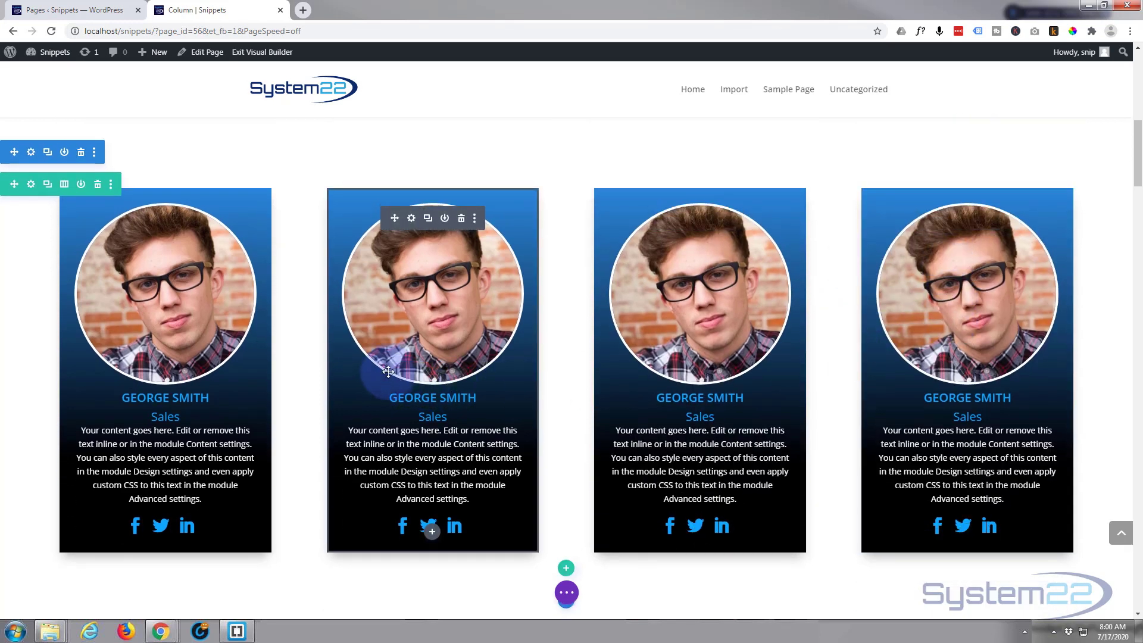
Change the second card's person name and set its position to SFO.
left_click(411, 219)
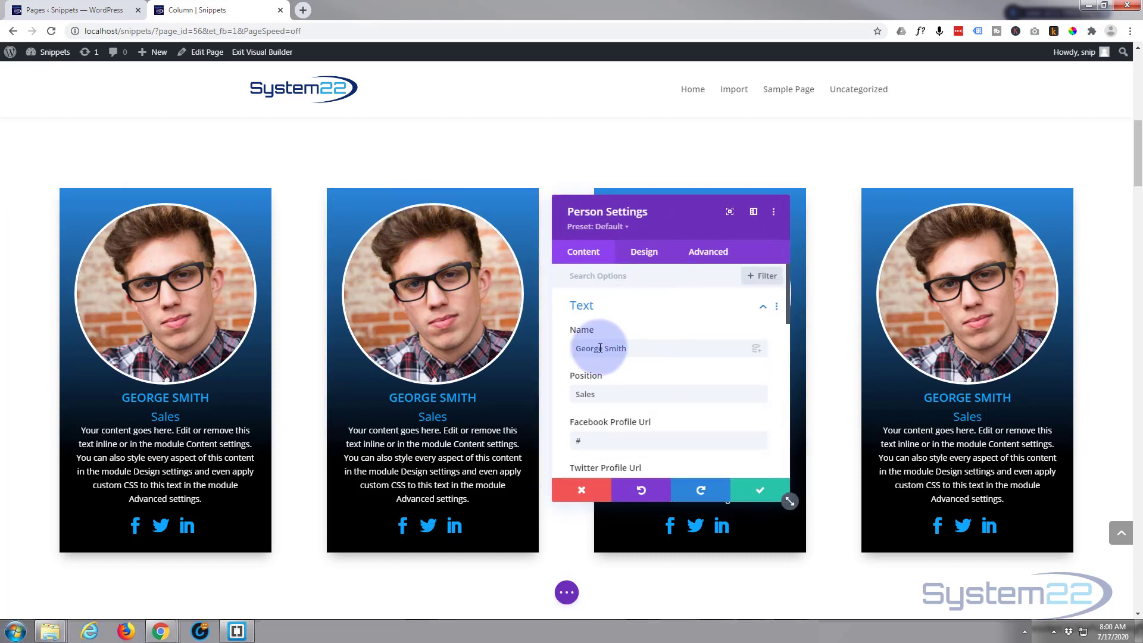
left_click_drag(603, 350, 552, 348)
type("Traci")
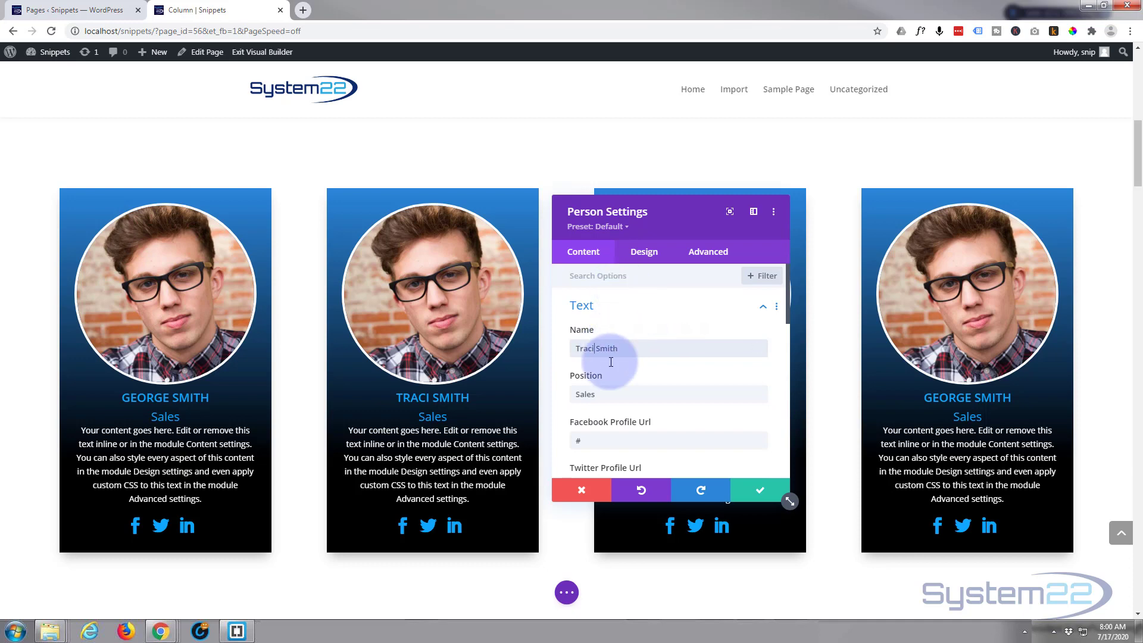
left_click_drag(599, 396, 558, 399)
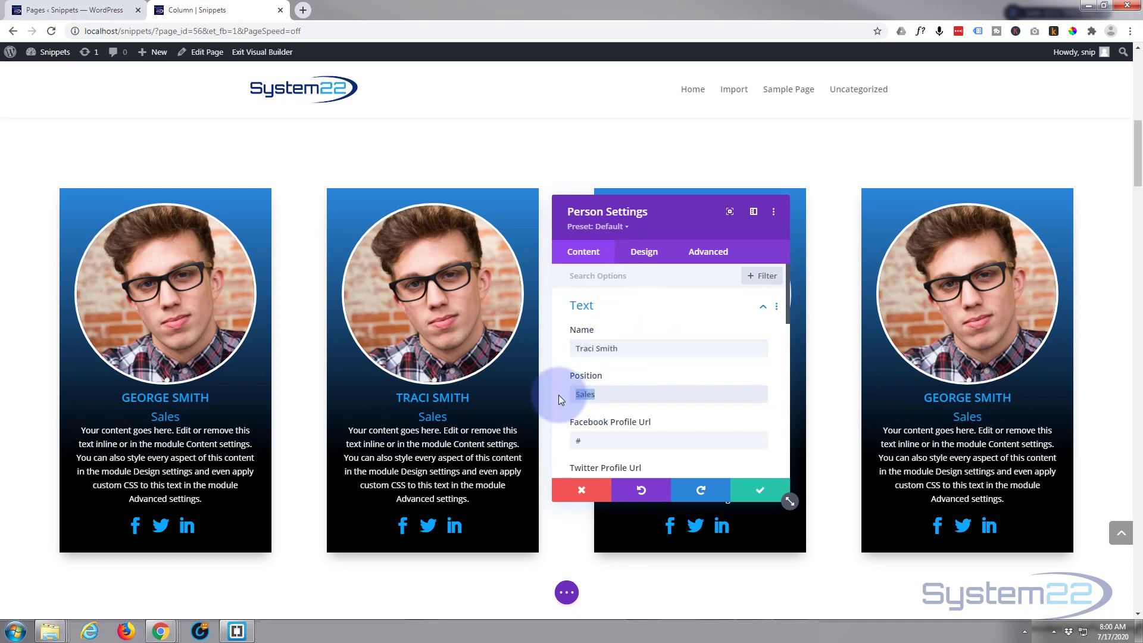
type("SFO")
Use the smiling woman's portrait from the media library as the card photo and save.
scroll(634, 403, "down", 2)
scroll(635, 402, "down", 10)
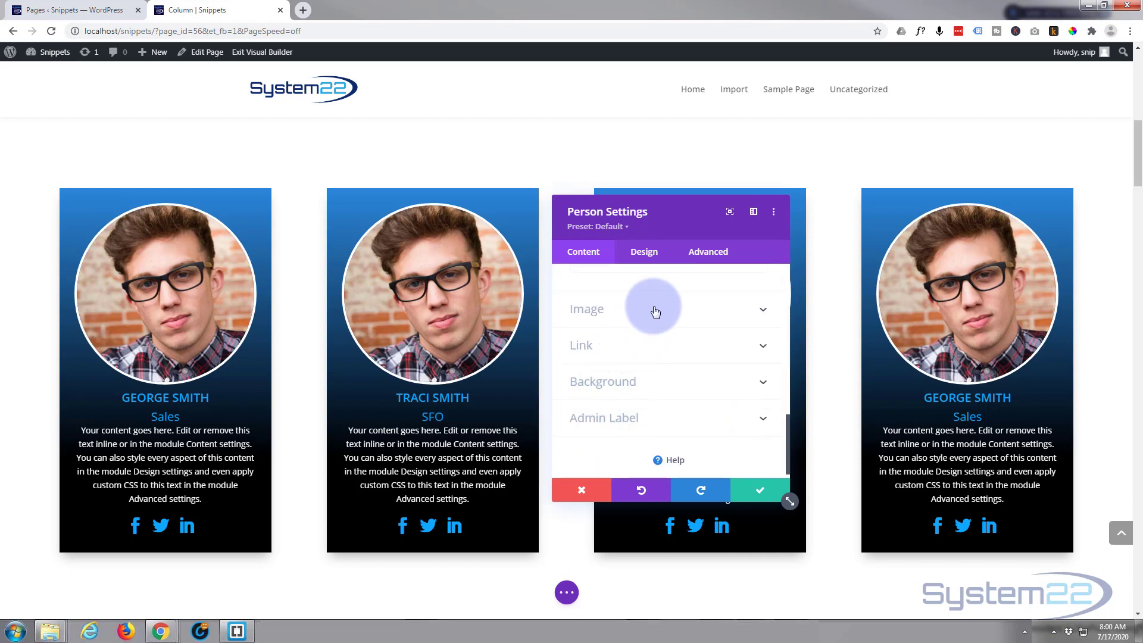
left_click(653, 309)
left_click(681, 371)
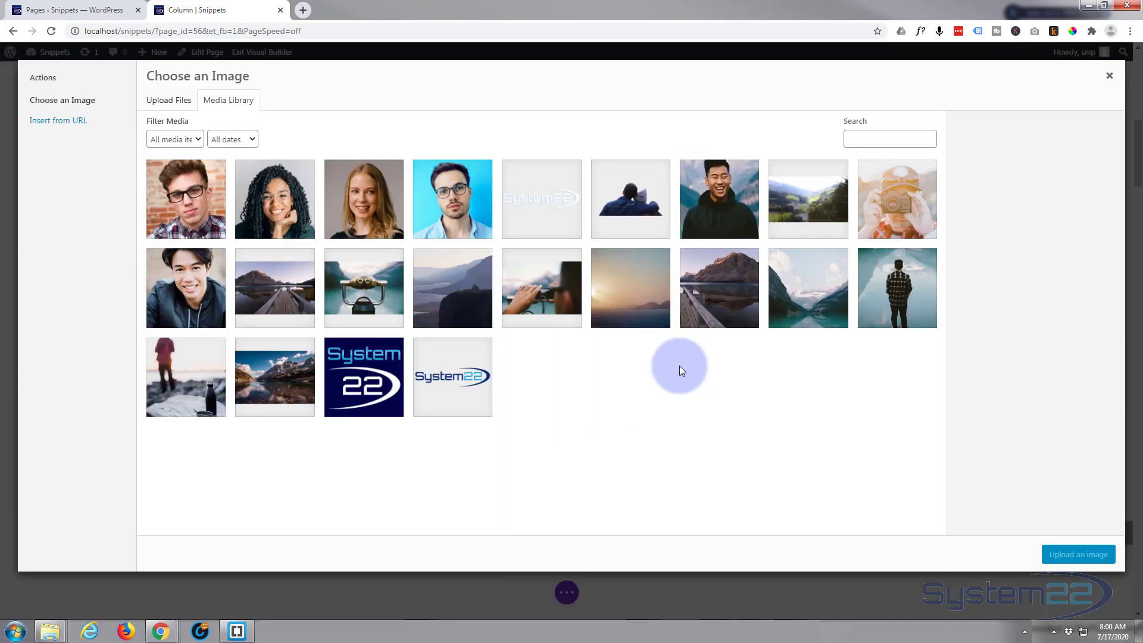
left_click(356, 215)
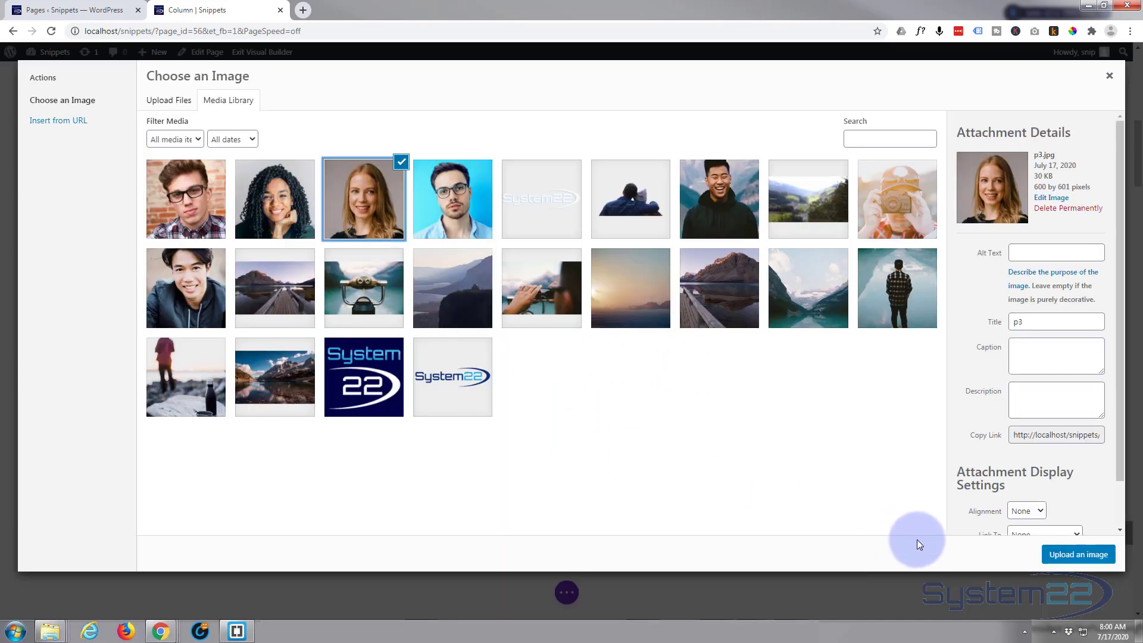
left_click(1072, 553)
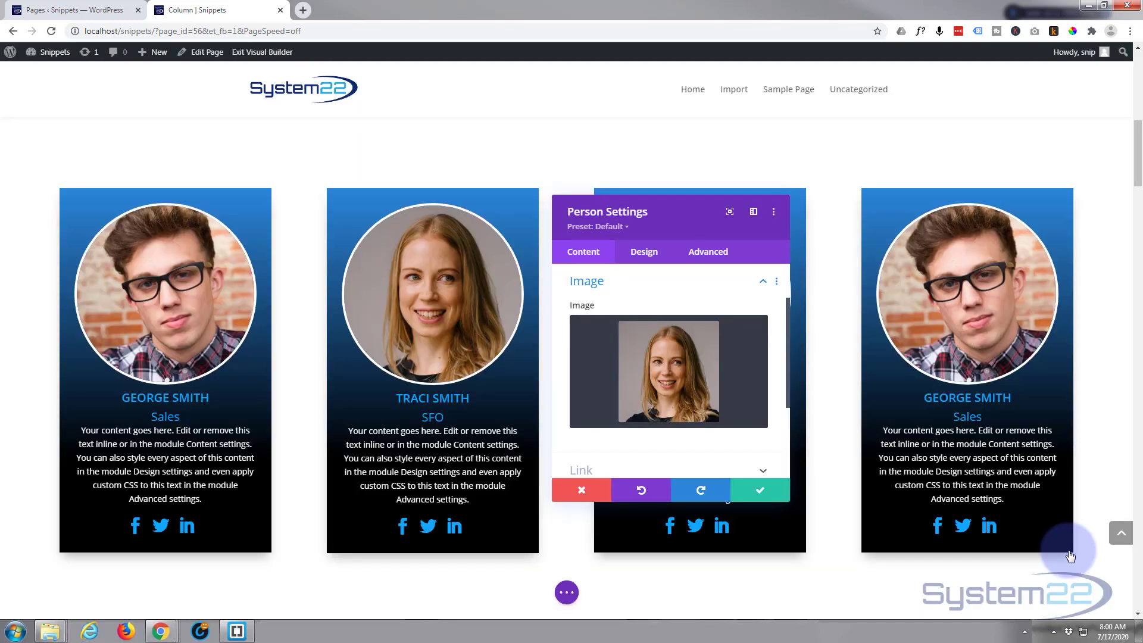
left_click(766, 496)
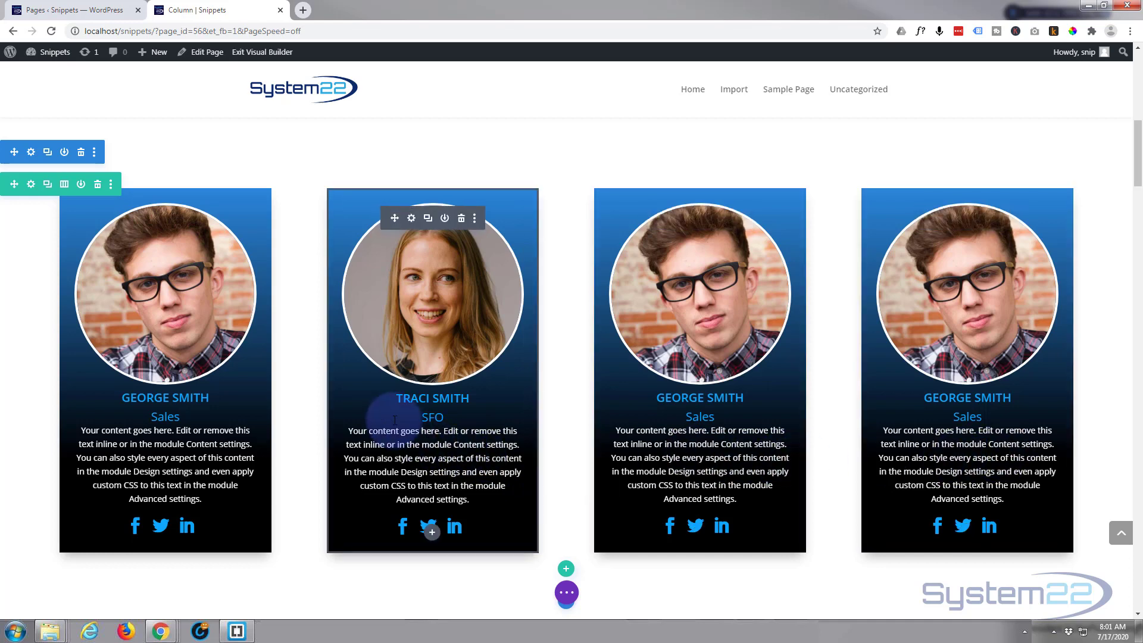
Delete the body text from 'Design settings' onward so it ends at 'every aspect of this content in the module'.
left_click(411, 219)
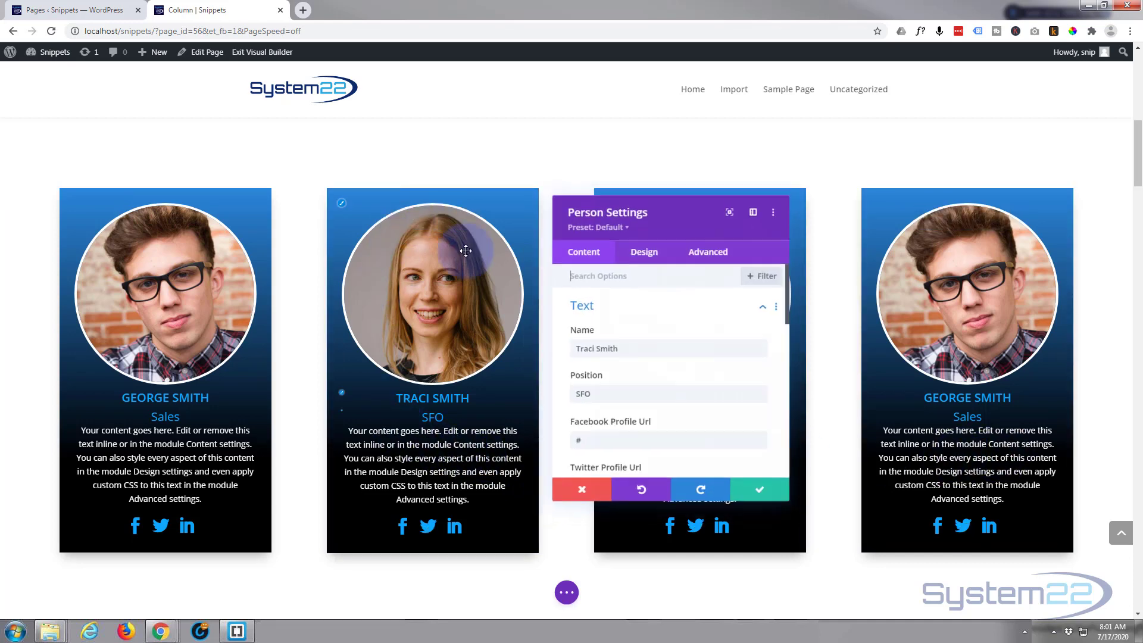
scroll(621, 324, "down", 3)
scroll(621, 324, "down", 4)
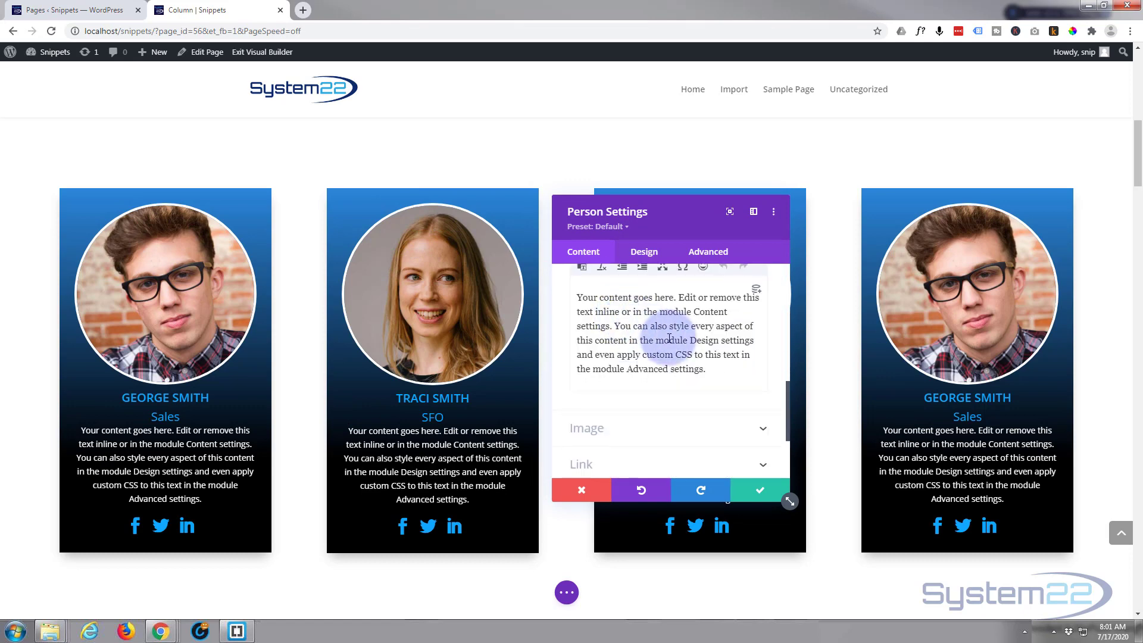
left_click_drag(615, 325, 717, 381)
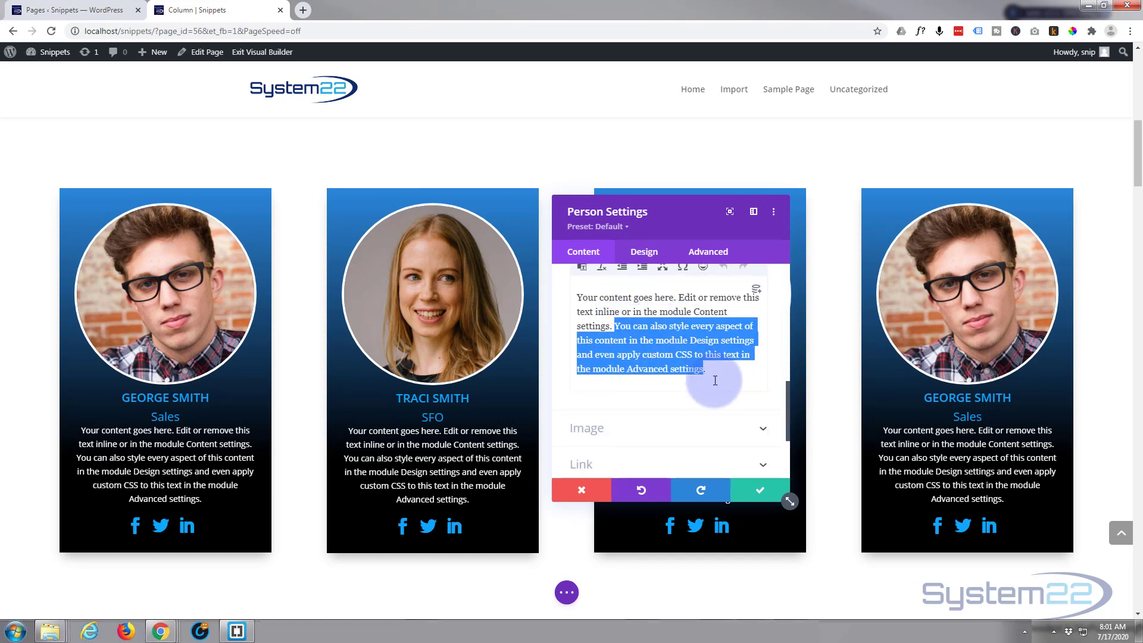
key("BackSpace")
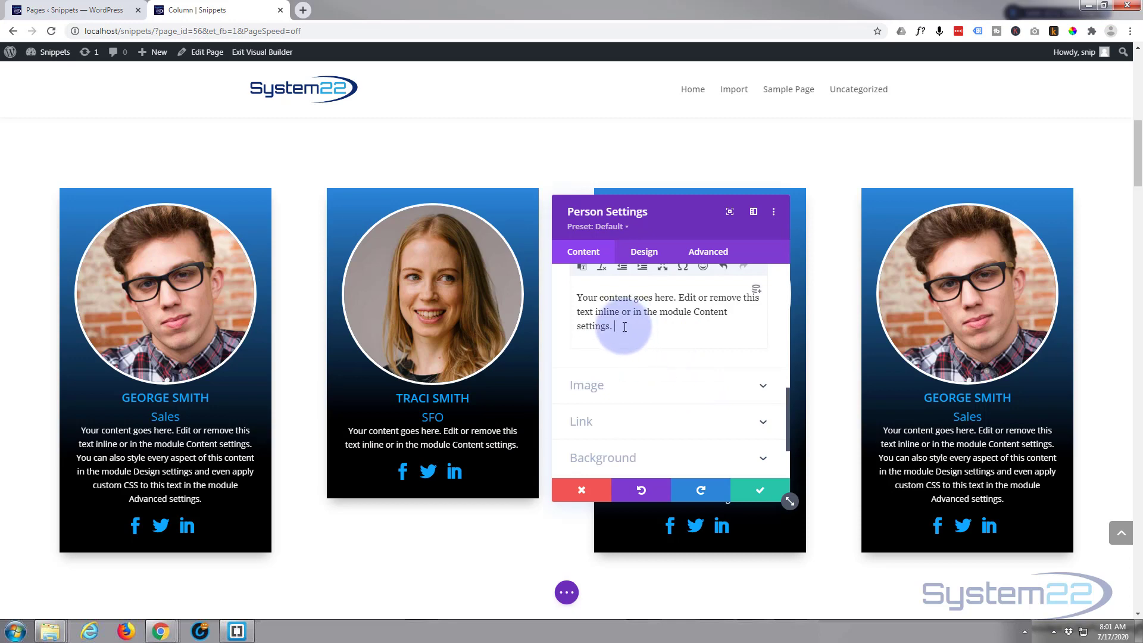
key("ctrl+z")
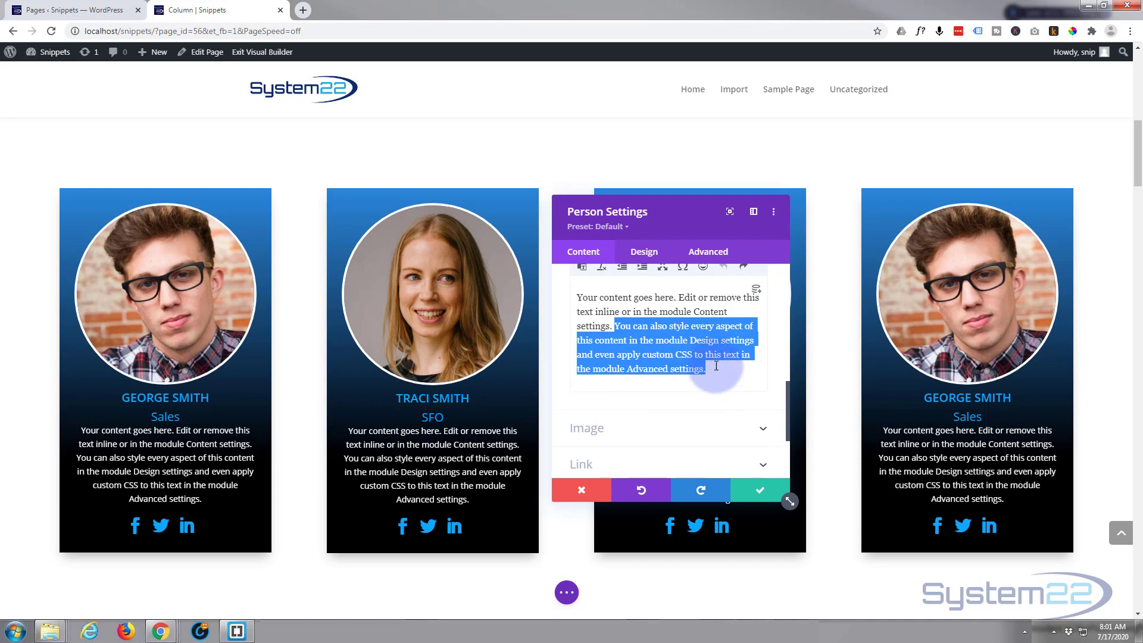
left_click(691, 340)
left_click_drag(692, 340, 718, 369)
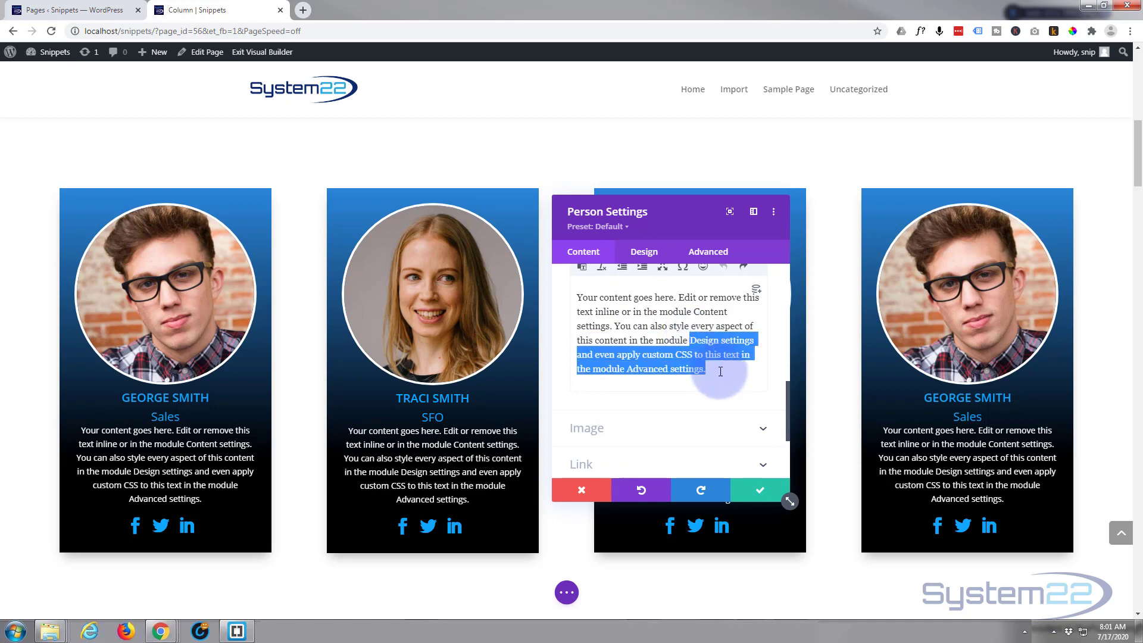
key("BackSpace")
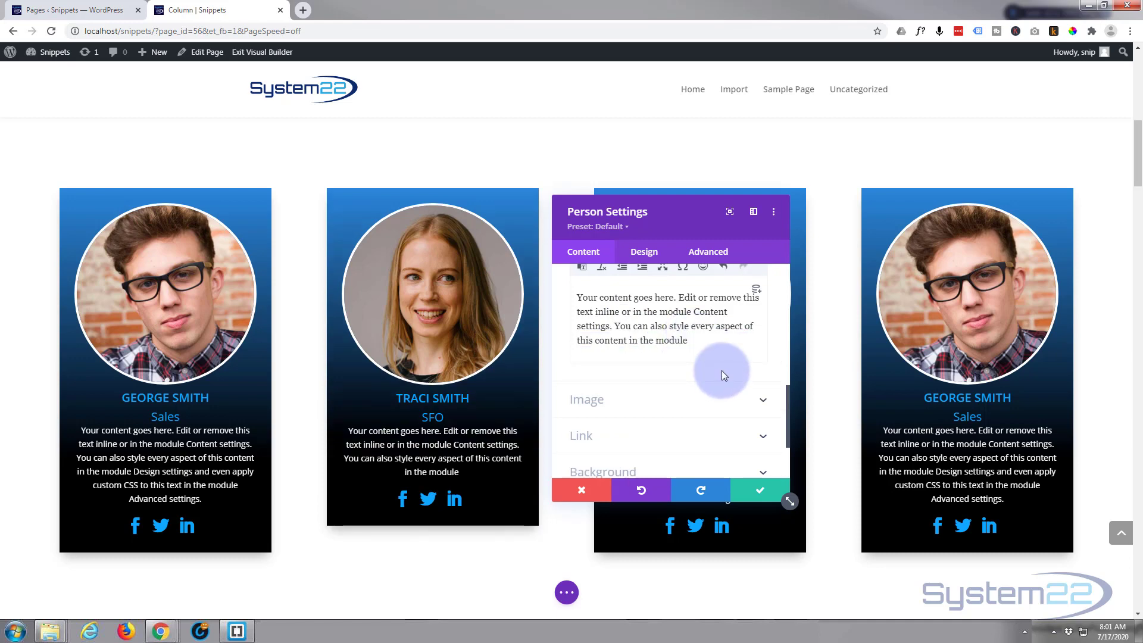
left_click(762, 492)
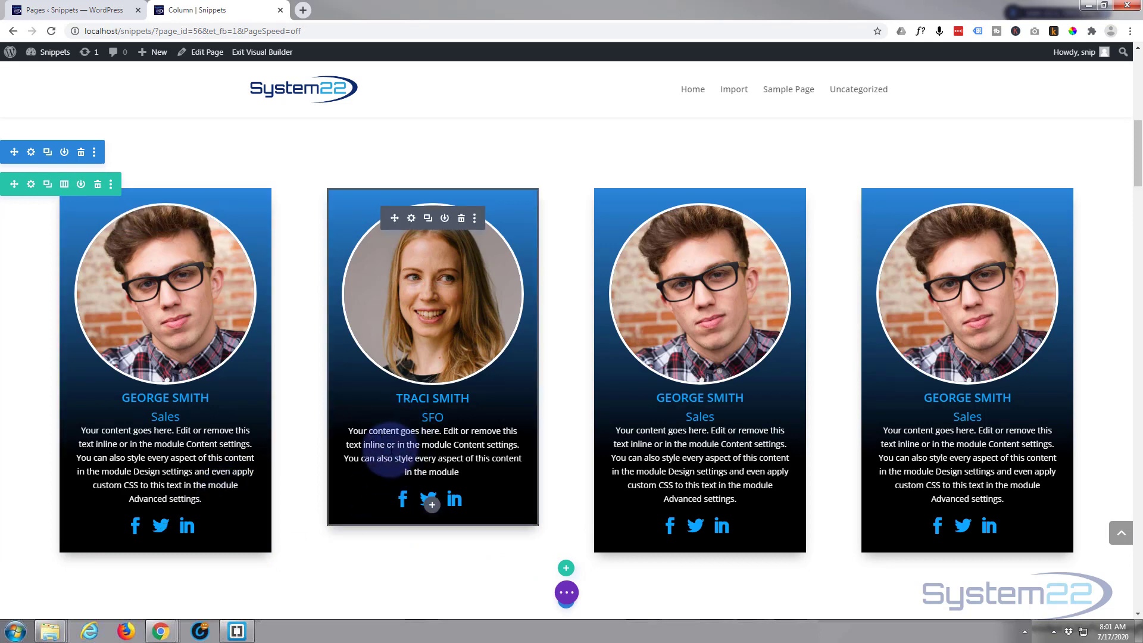
Set the card's Design > Sizing Min Height to 611px.
left_click(411, 219)
scroll(677, 327, "down", 3)
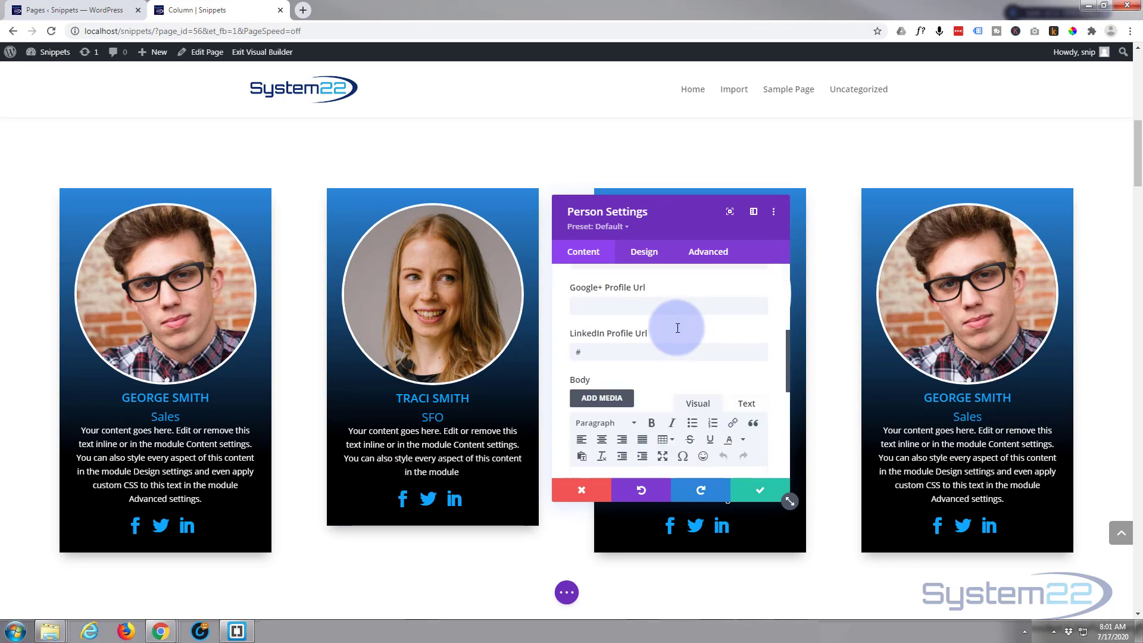
scroll(678, 328, "down", 5)
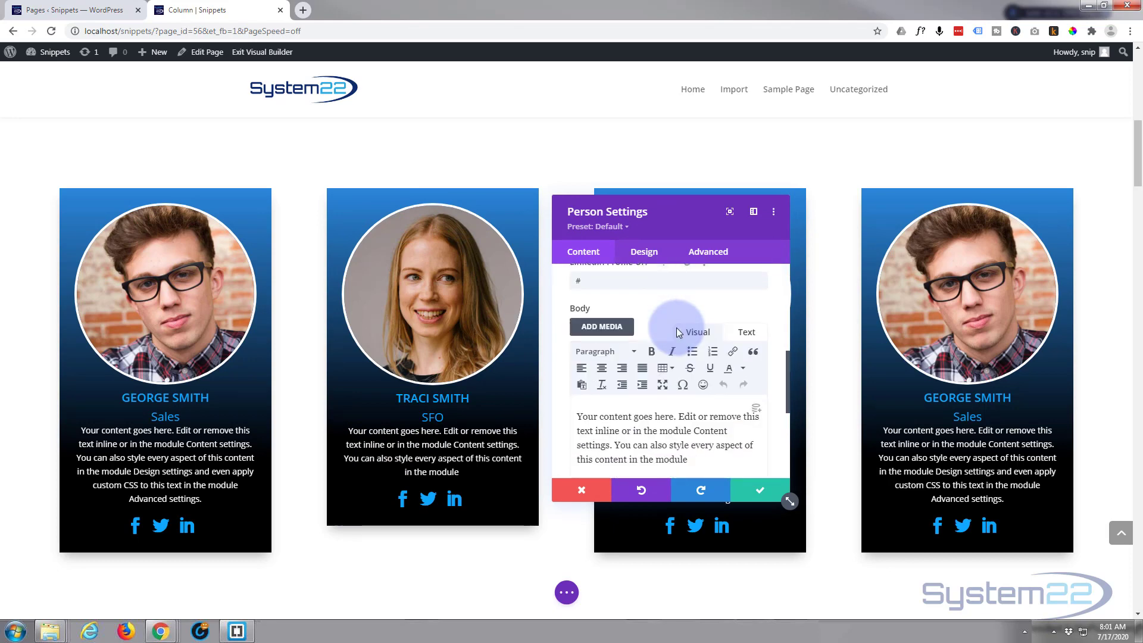
left_click(652, 253)
scroll(659, 424, "down", 1)
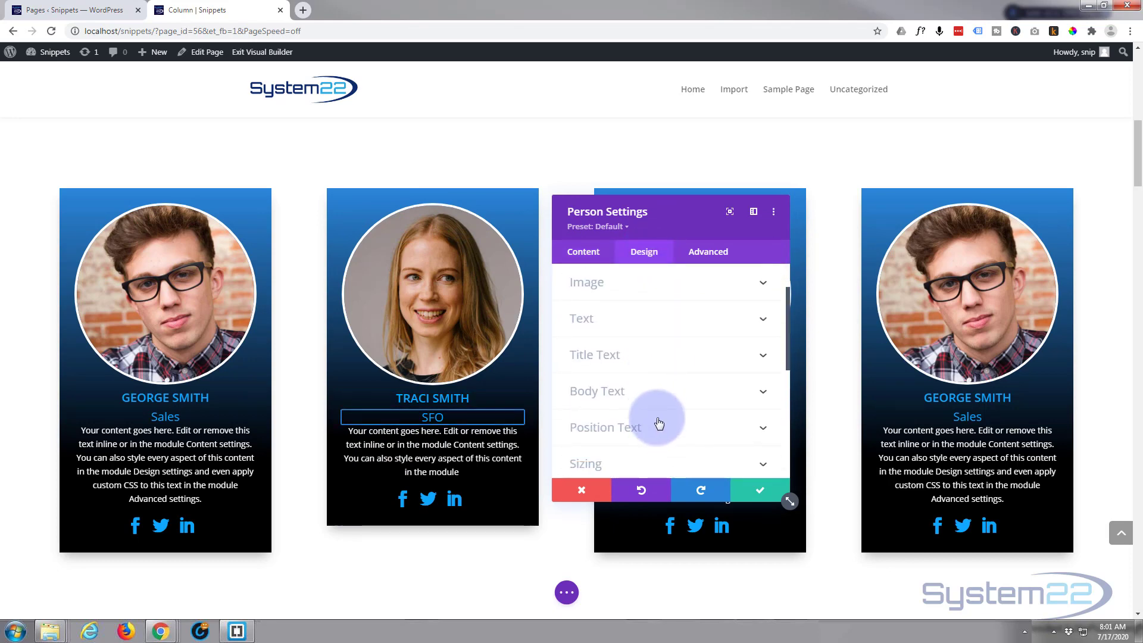
scroll(660, 424, "down", 3)
left_click(659, 351)
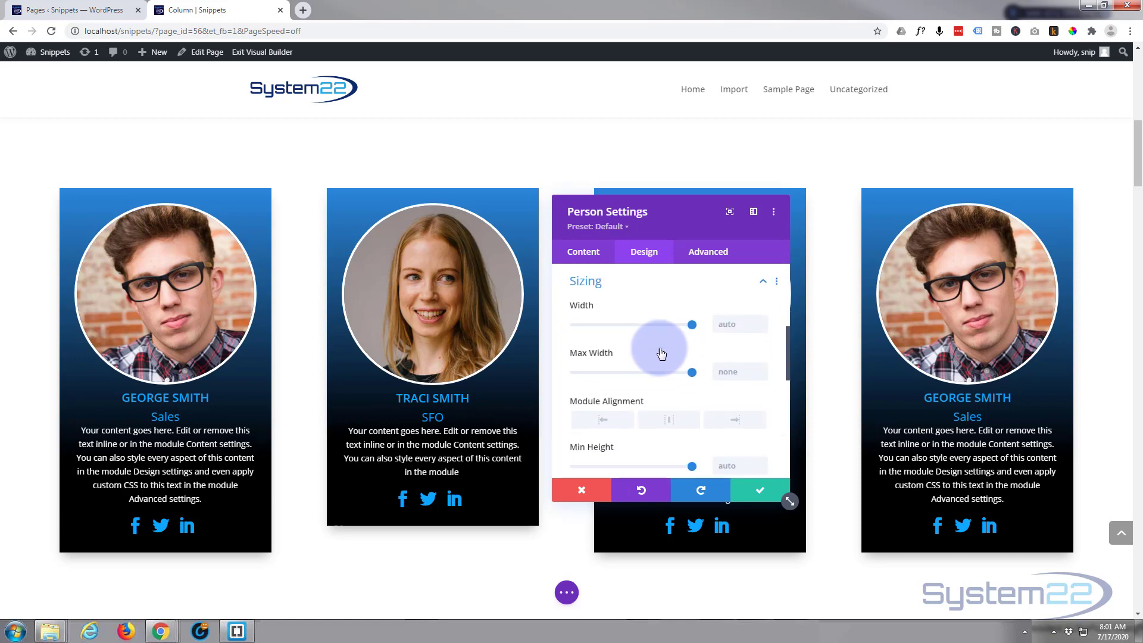
scroll(620, 384, "down", 1)
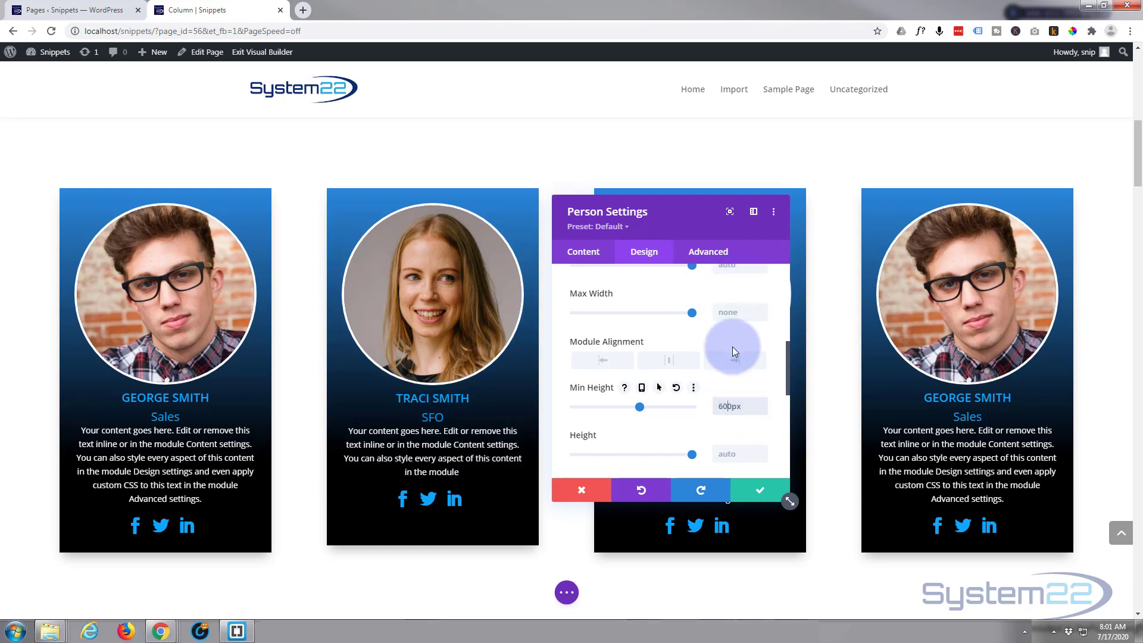
left_click(764, 404)
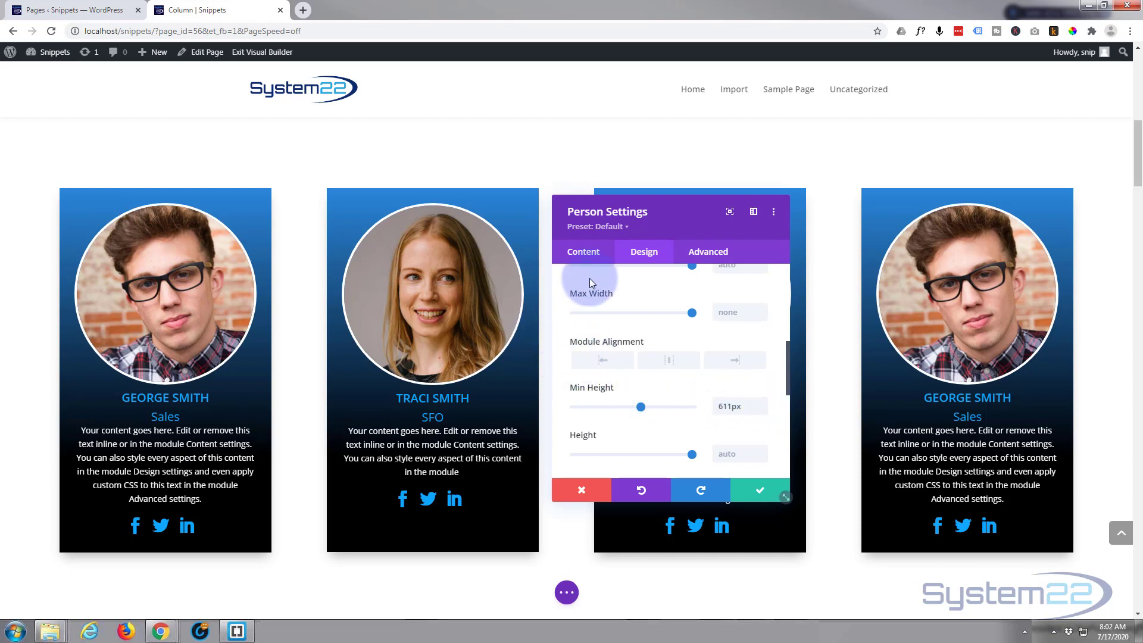
Save the 611px min height, then check the card's Advanced Custom CSS and close.
left_click(771, 496)
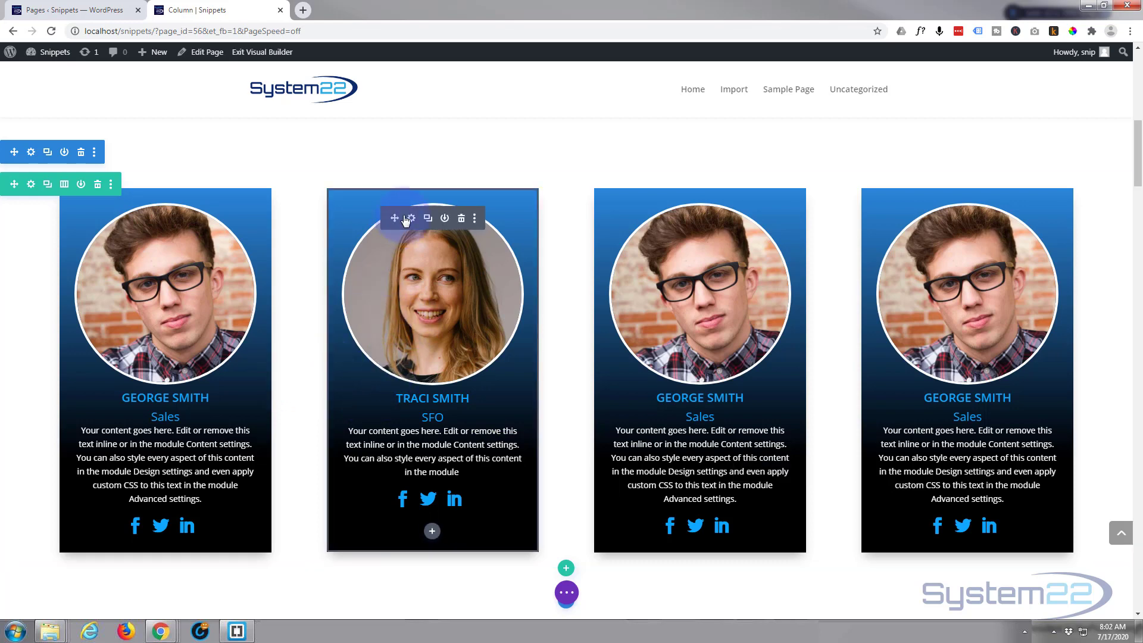
left_click(412, 219)
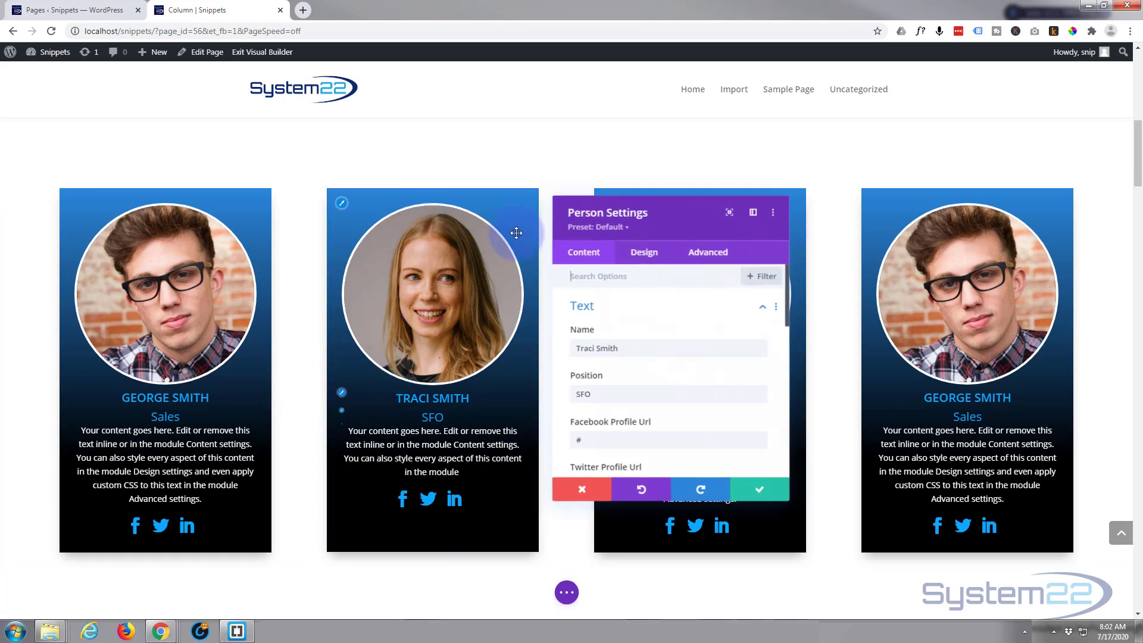
left_click(707, 256)
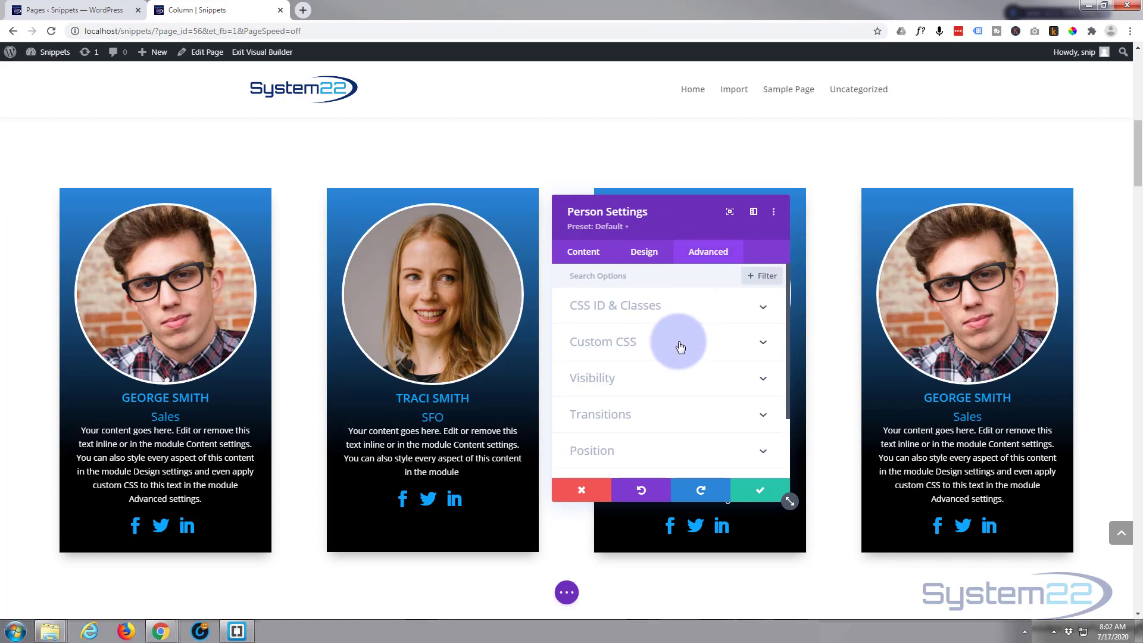
left_click(681, 347)
scroll(674, 356, "down", 1)
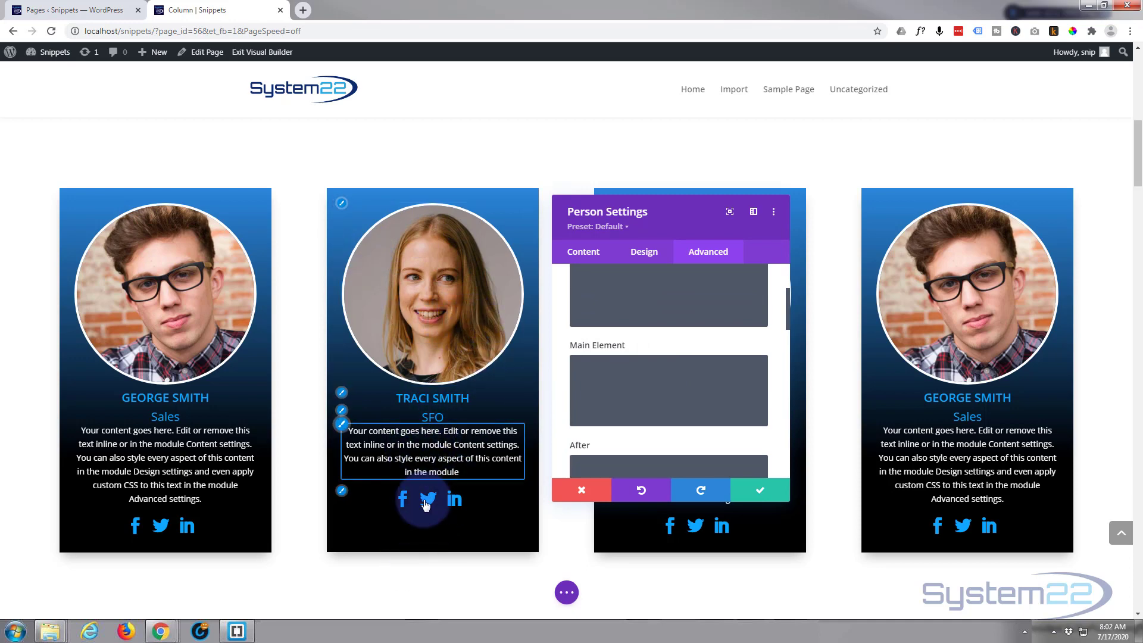
left_click(778, 487)
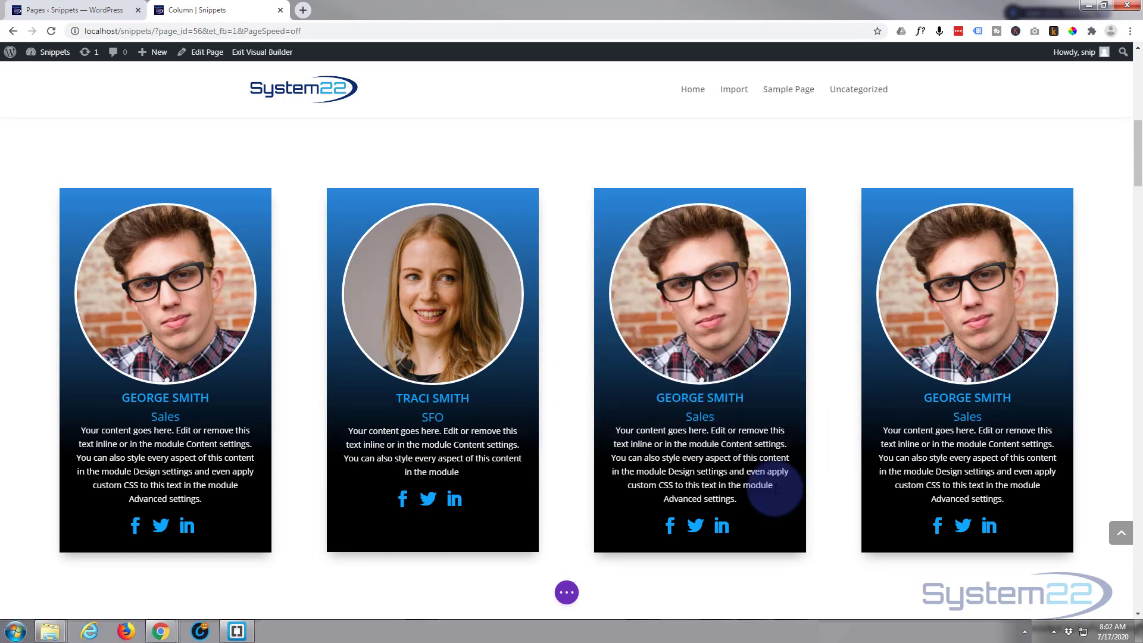
Save the page as a draft, exit the Visual Builder, and scroll down to the four person cards.
left_click(566, 594)
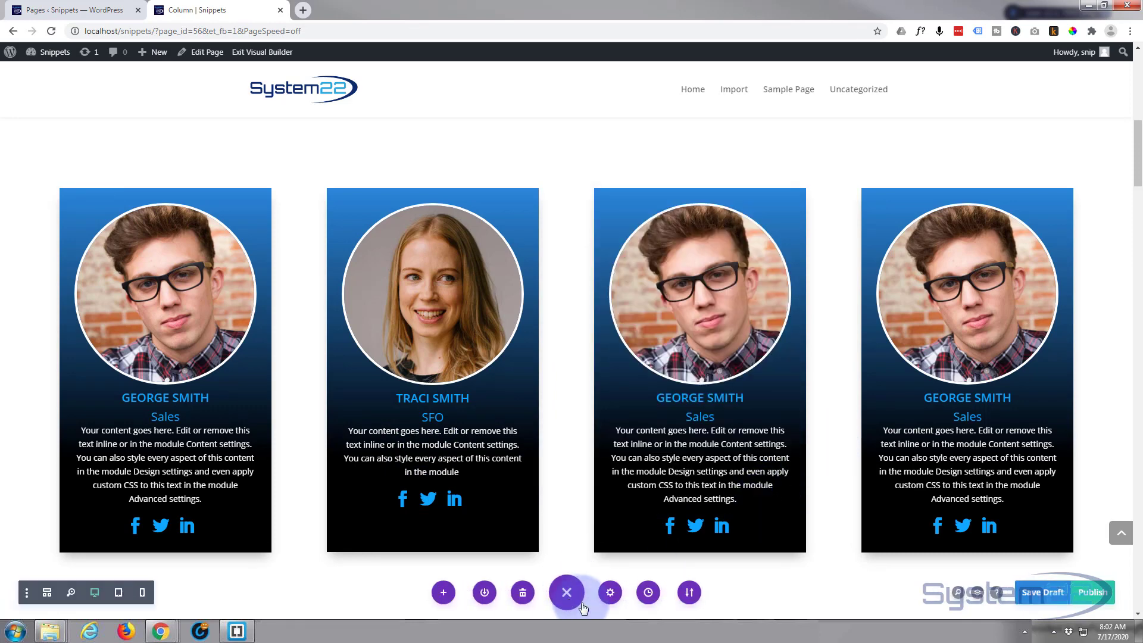
left_click(1043, 593)
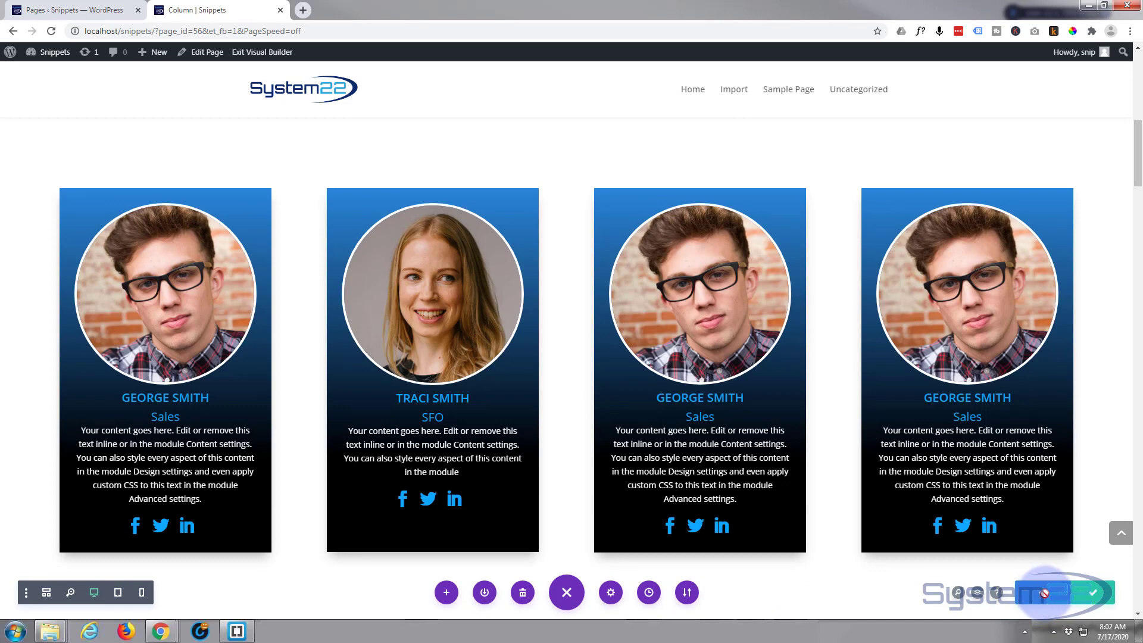
left_click(253, 54)
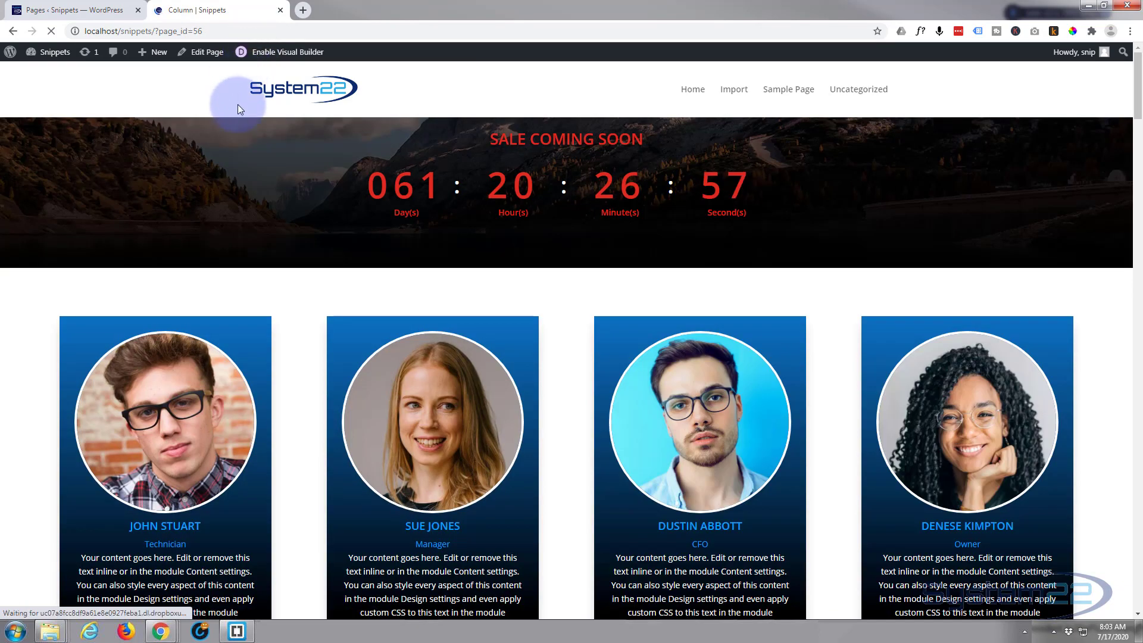
scroll(238, 111, "down", 8)
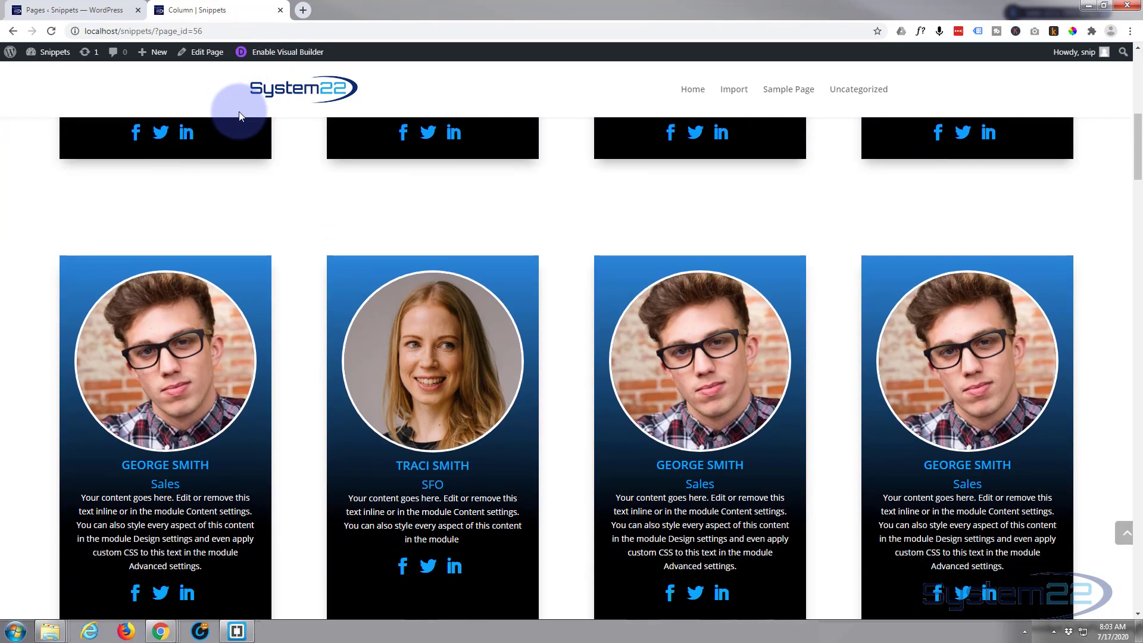